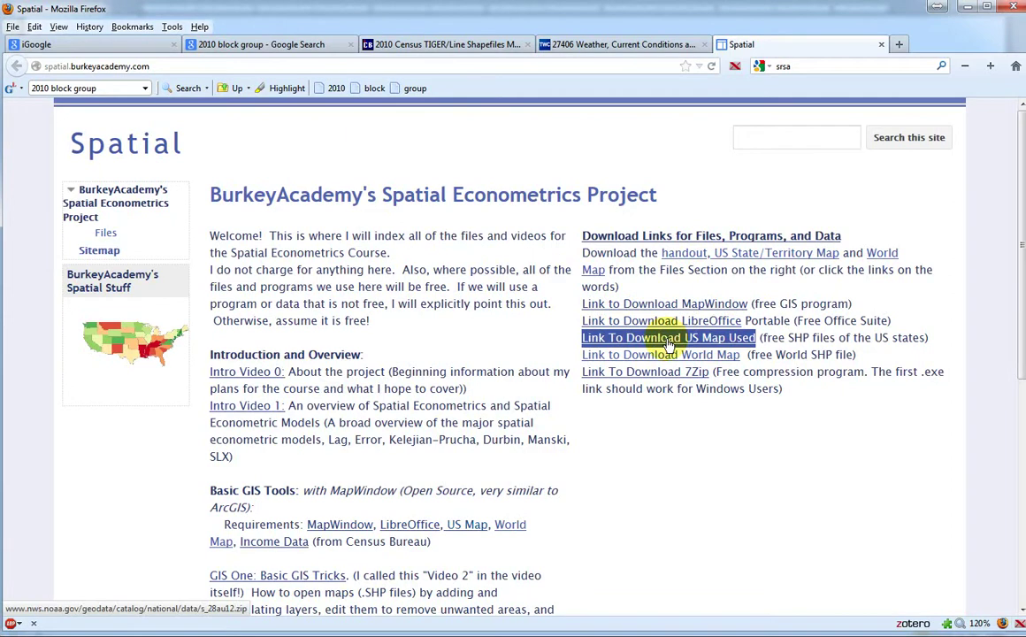
# Look over the download links and the GIS lesson list on the BurkeyAcademy Spatial page
pyautogui.click(672, 356)
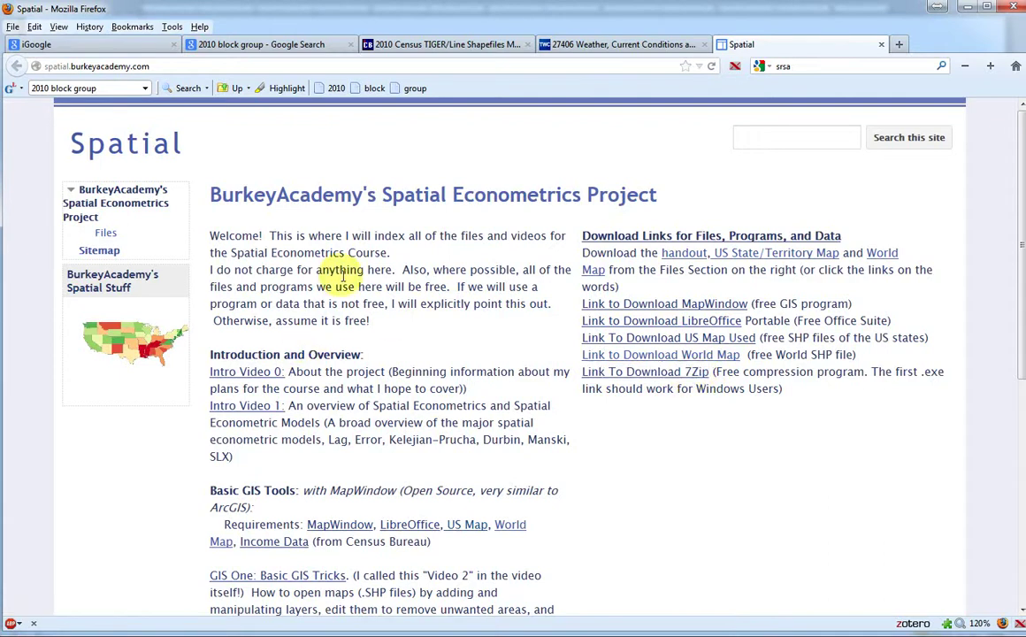
pyautogui.scroll(-5, 342, 274)
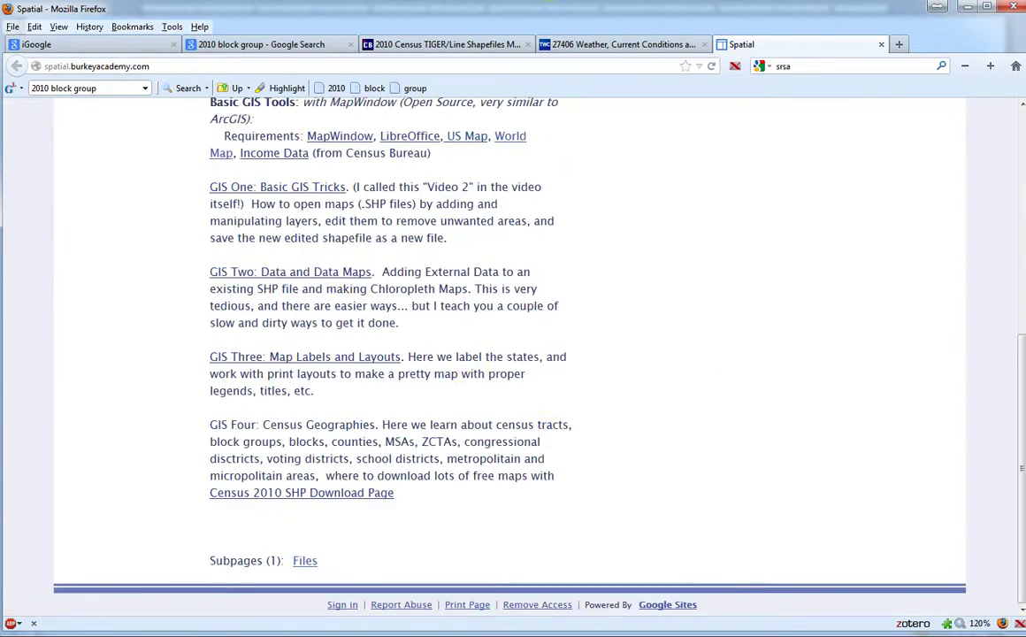
pyautogui.moveTo(539, 6); pyautogui.dragTo(1013, 634)
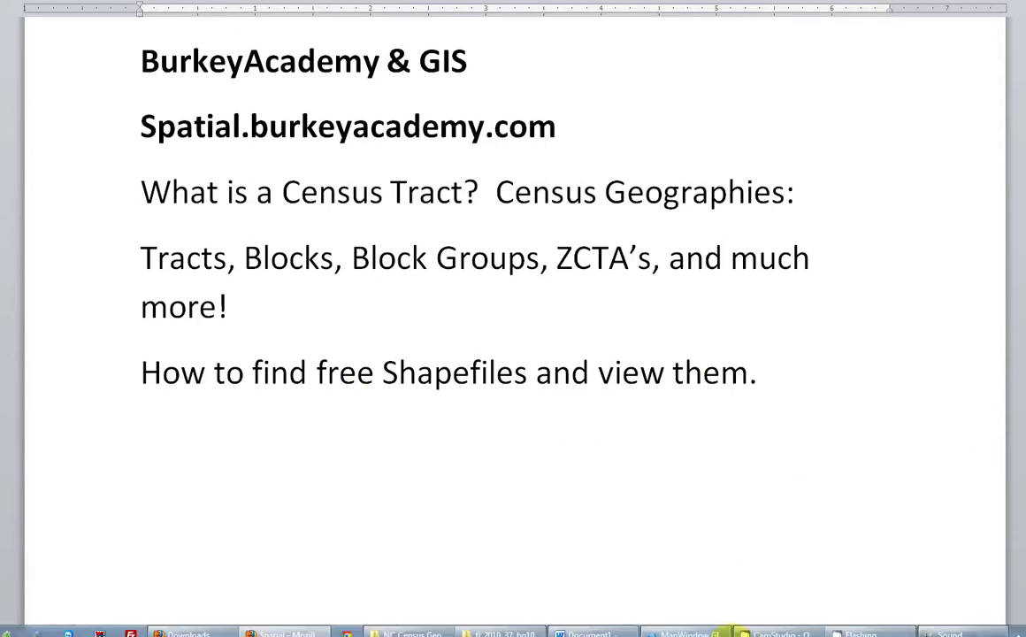
# Return to the Spatial page in Firefox and locate the GIS Four: Census Geographies entry
pyautogui.moveTo(880, 631)
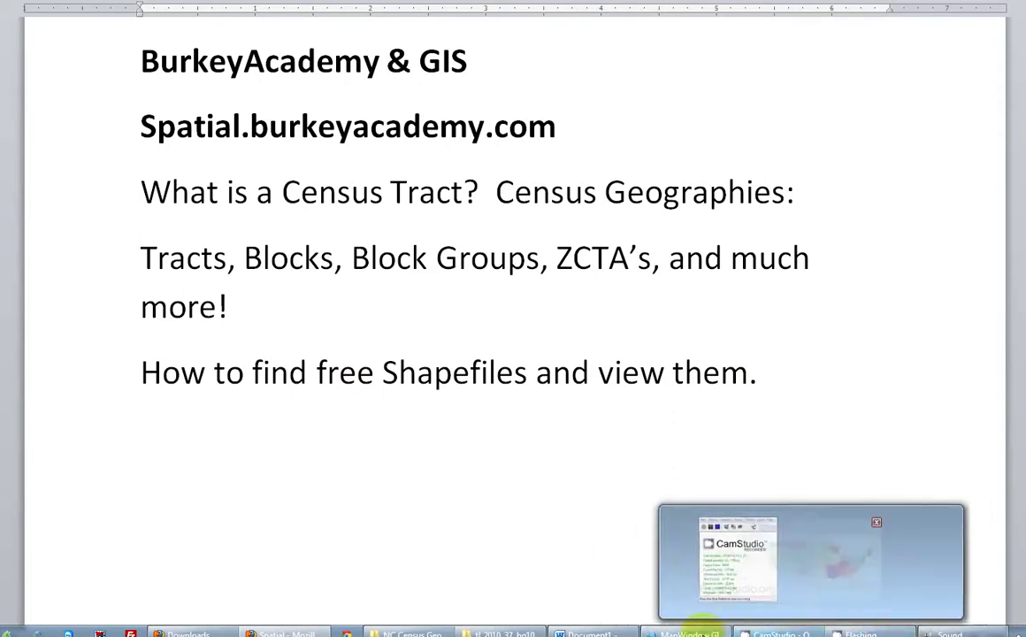
pyautogui.click(703, 624)
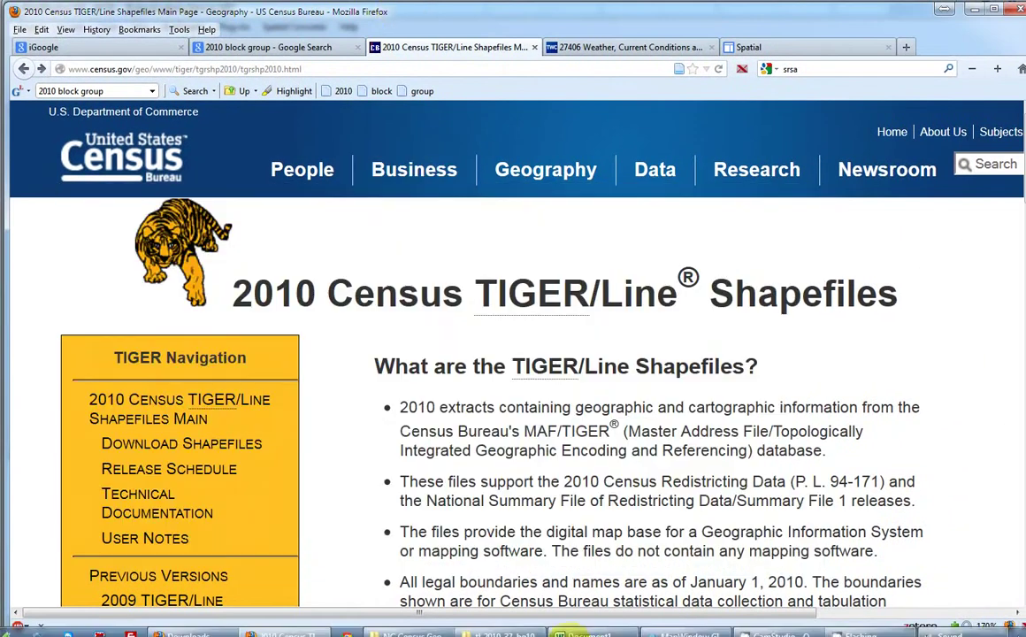
pyautogui.moveTo(270, 631)
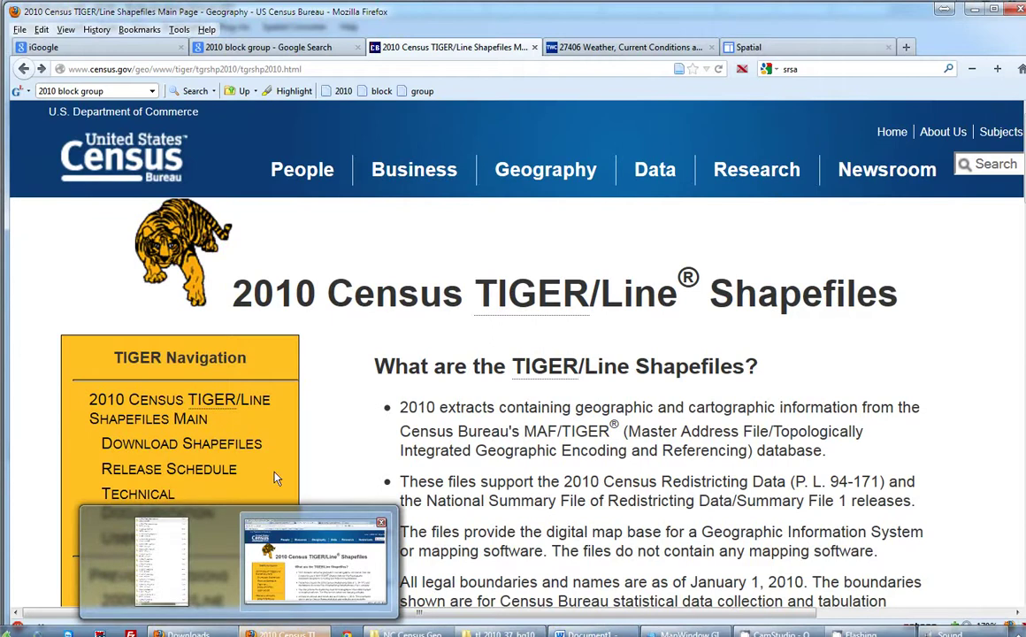
pyautogui.click(768, 53)
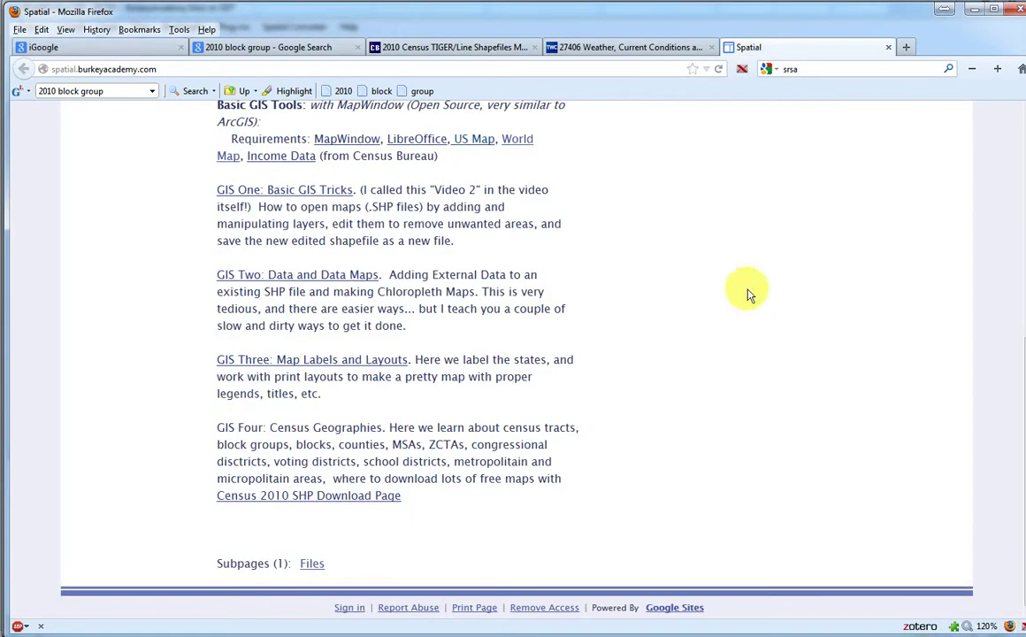
pyautogui.tripleClick(233, 500)
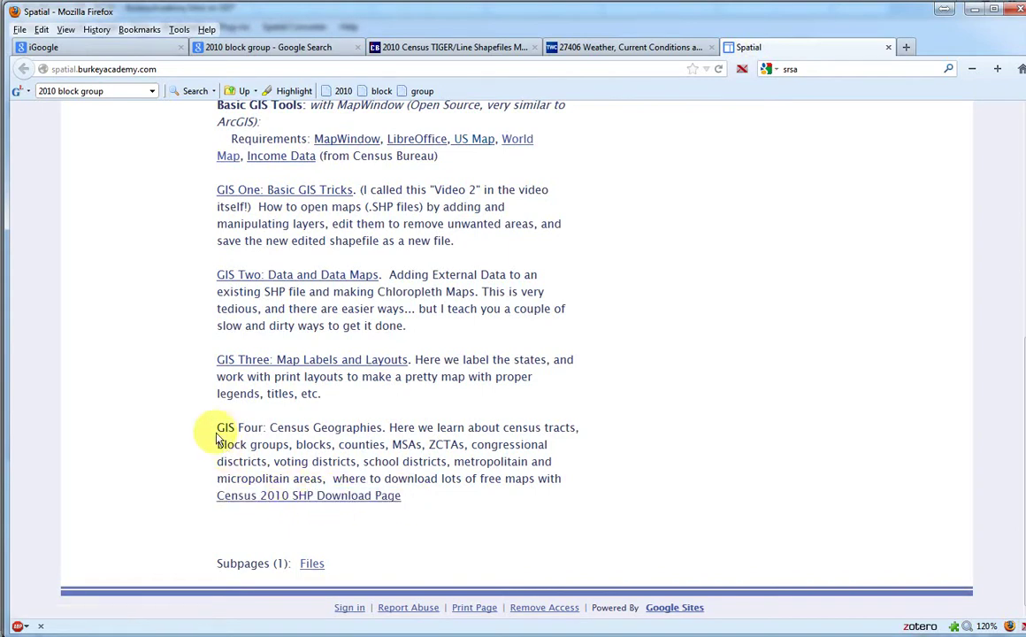
pyautogui.moveTo(220, 428); pyautogui.dragTo(265, 432)
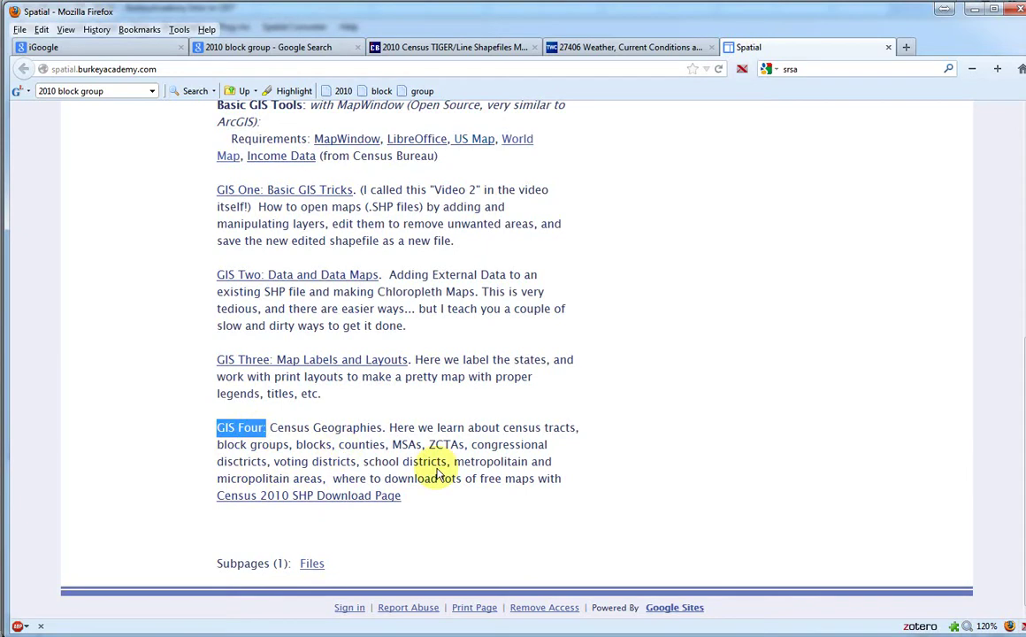
# Go to the 2010 Census TIGER/Line Shapefiles site and open its shapefile download page
pyautogui.click(442, 47)
pyautogui.moveTo(409, 273)
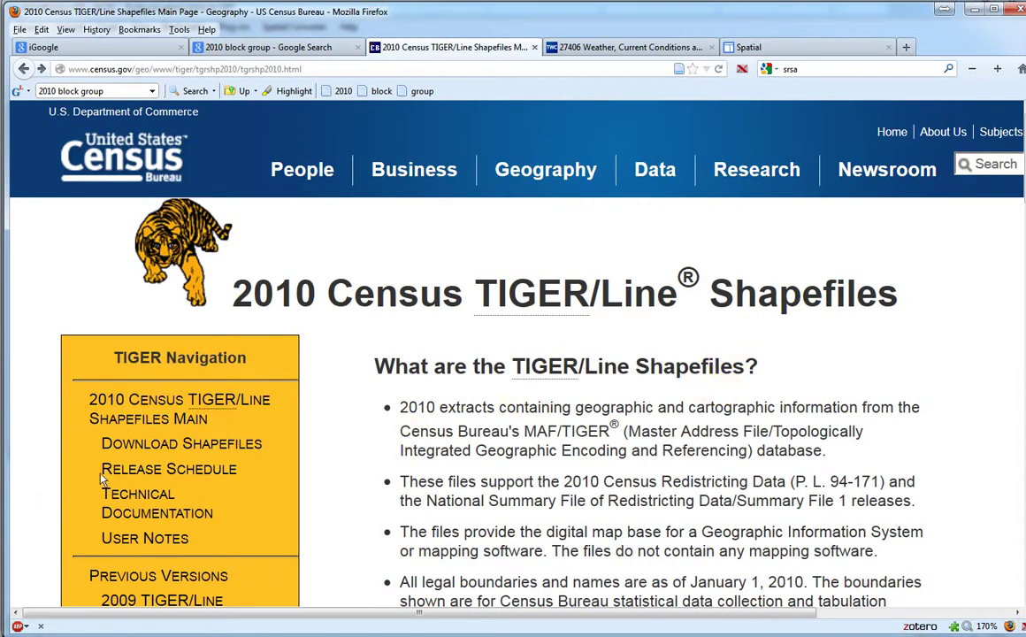
pyautogui.click(163, 447)
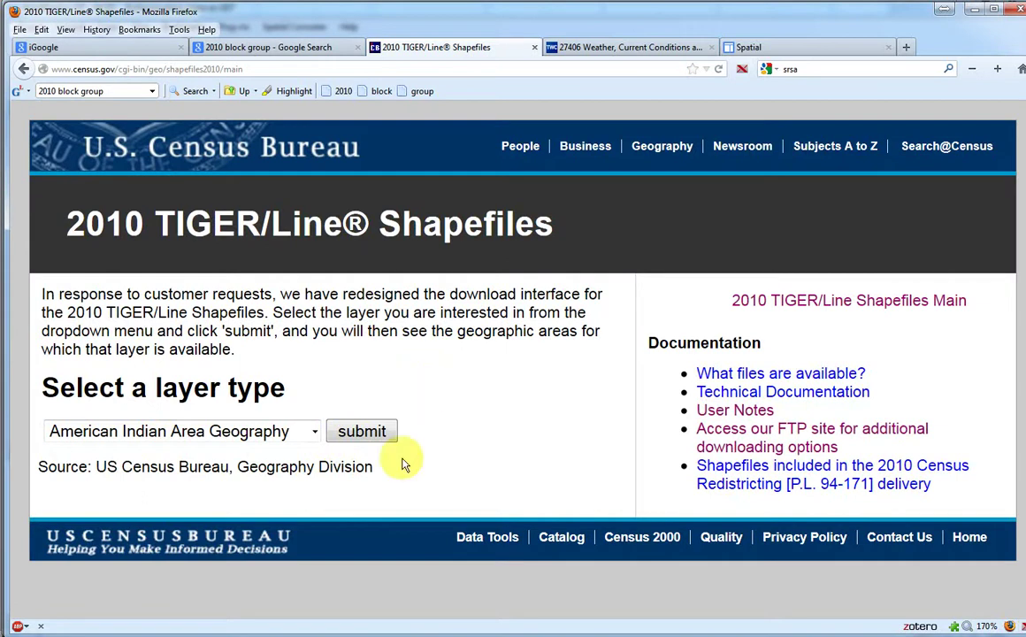
# Review the available layer types, choose Census Tracts and submit the selection
pyautogui.click(315, 433)
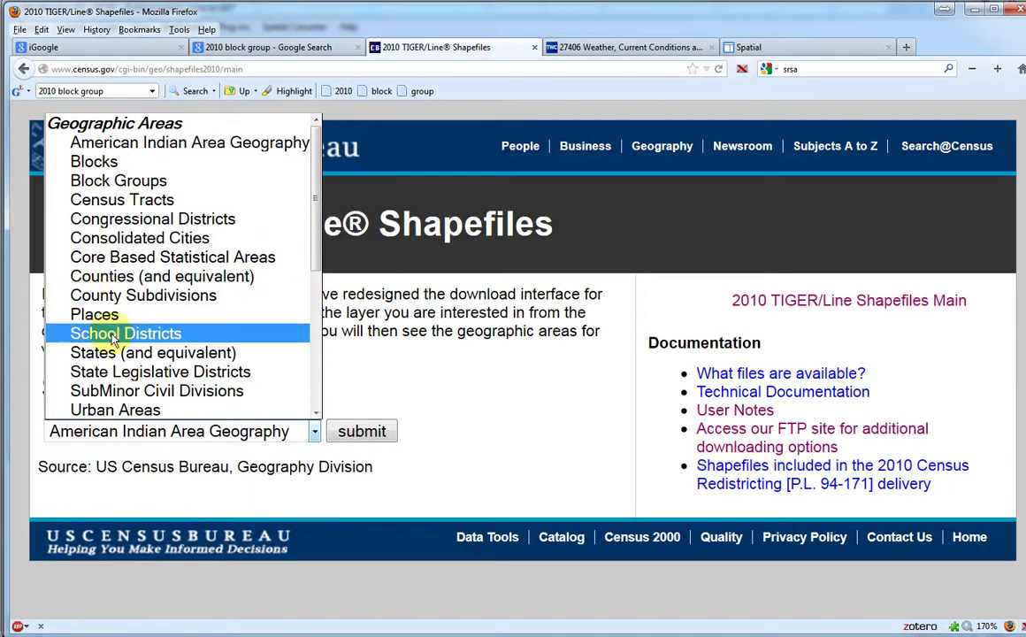
pyautogui.scroll(-2, 110, 354)
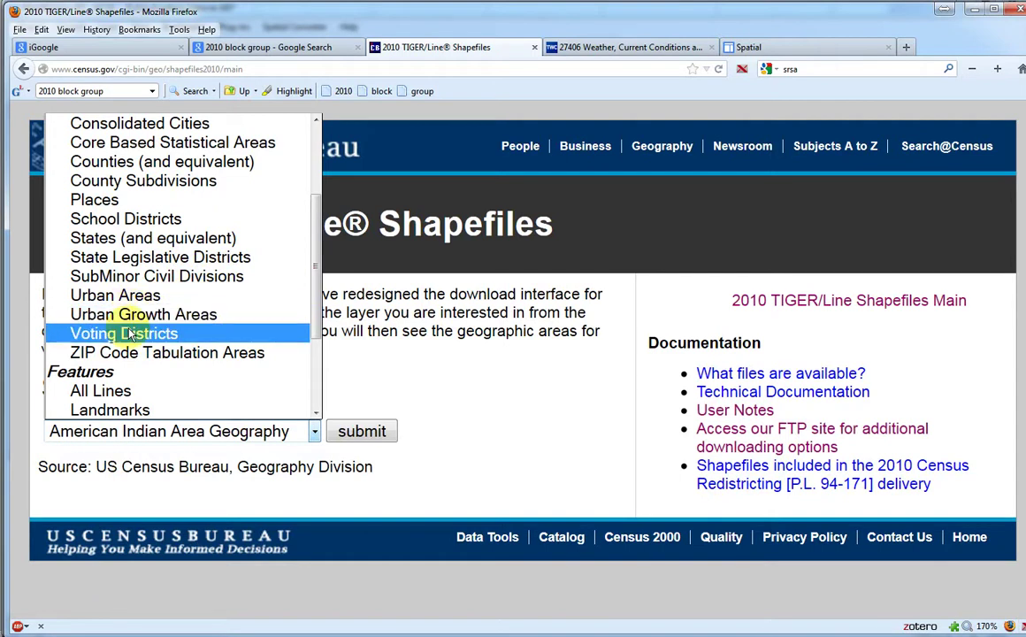
pyautogui.scroll(-2, 102, 306)
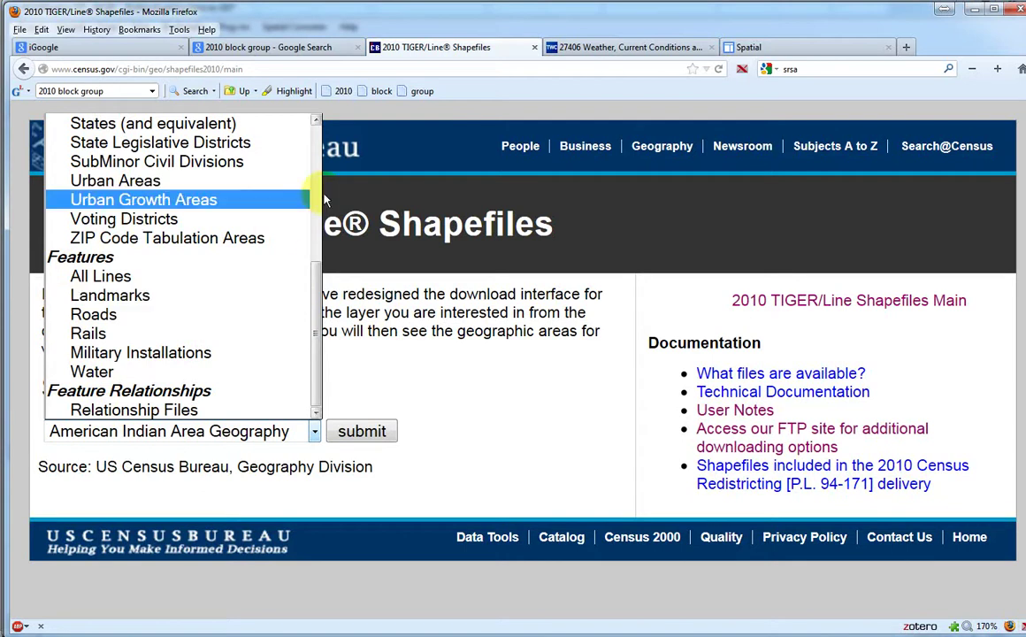
pyautogui.click(343, 310)
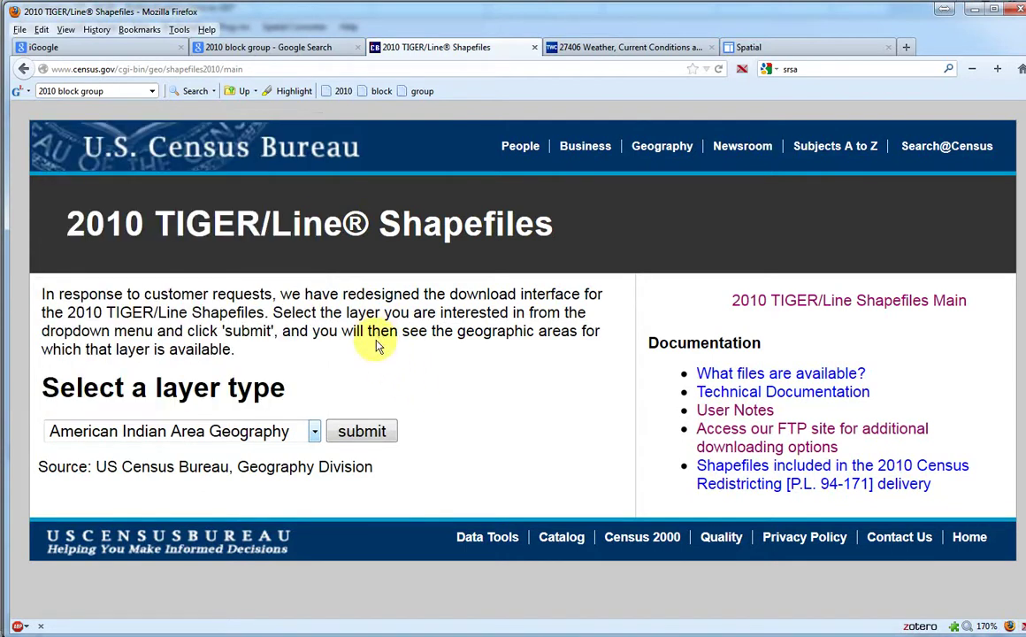
pyautogui.click(315, 433)
pyautogui.scroll(1, 245, 271)
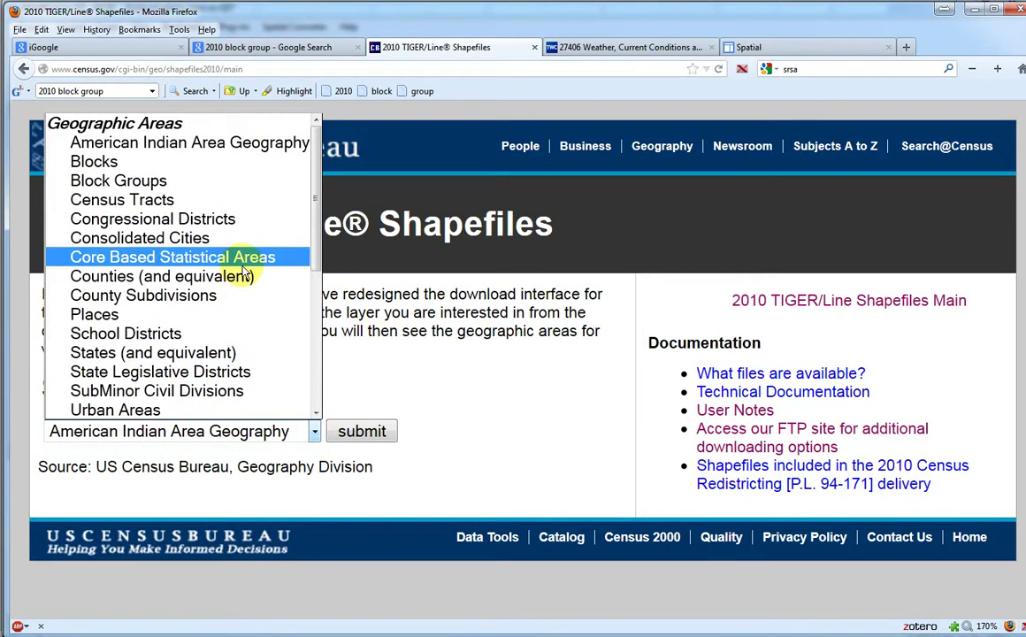
pyautogui.click(105, 202)
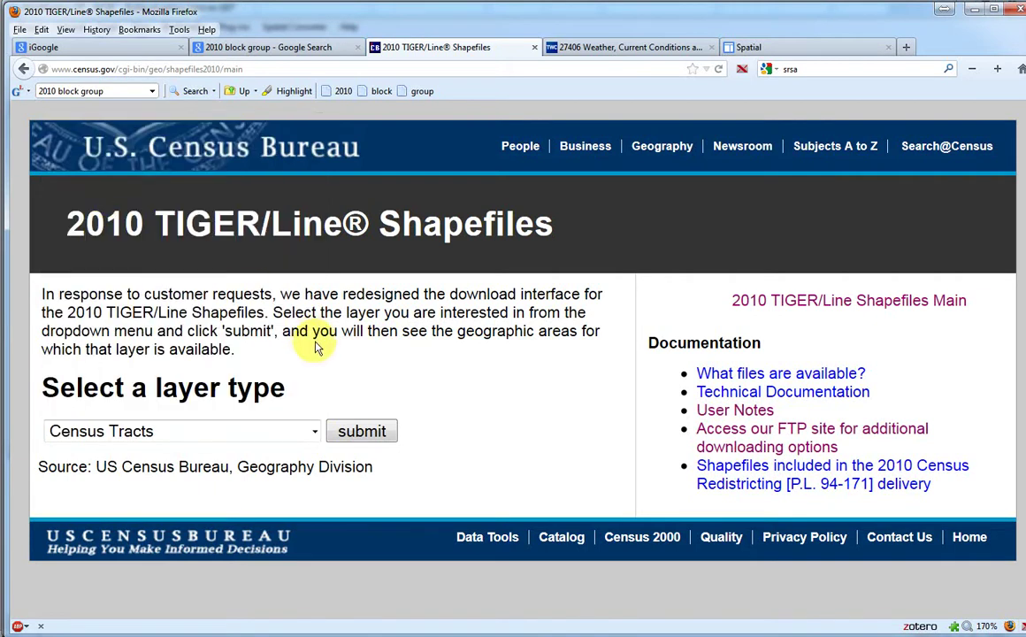
pyautogui.click(358, 431)
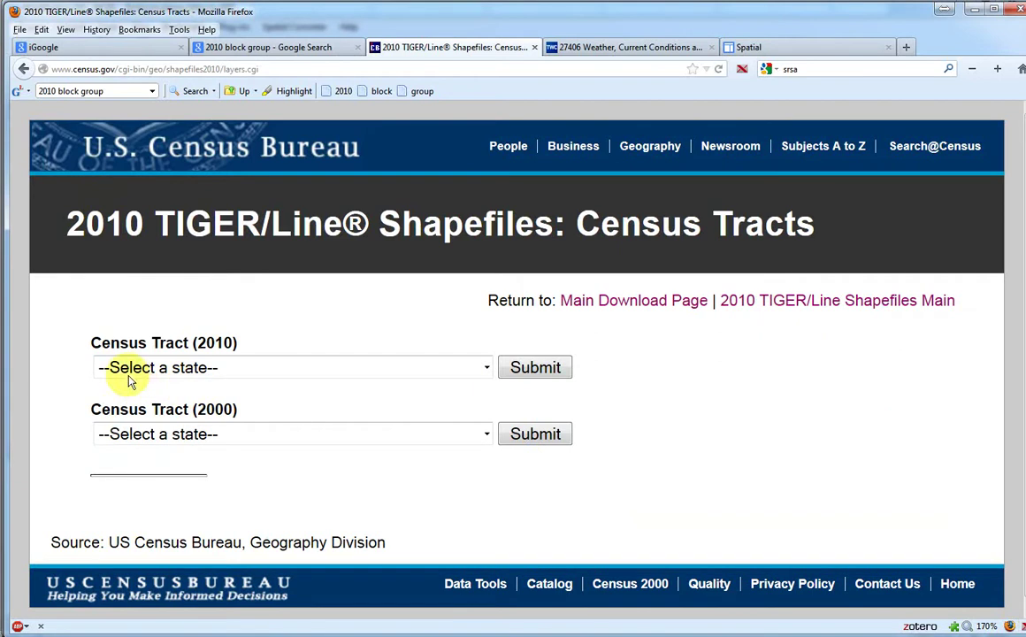
# Select North Carolina as the state for Census Tract (2010) and submit it
pyautogui.moveTo(89, 340); pyautogui.dragTo(250, 363)
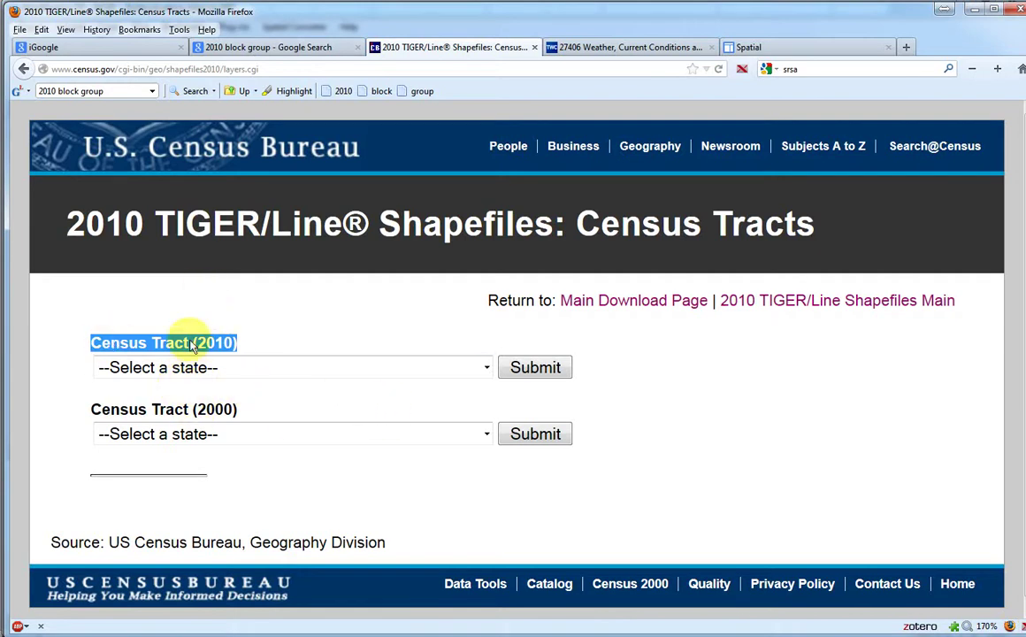
pyautogui.click(487, 370)
pyautogui.click(487, 368)
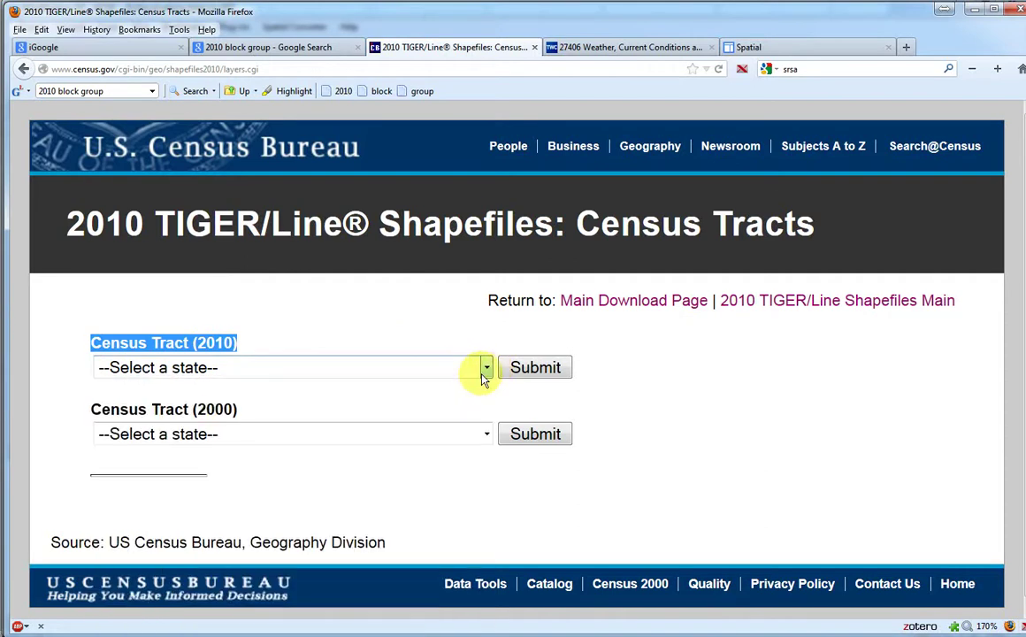
pyautogui.scroll(-1, 487, 368)
pyautogui.click(495, 364)
pyautogui.scroll(-10, 356, 462)
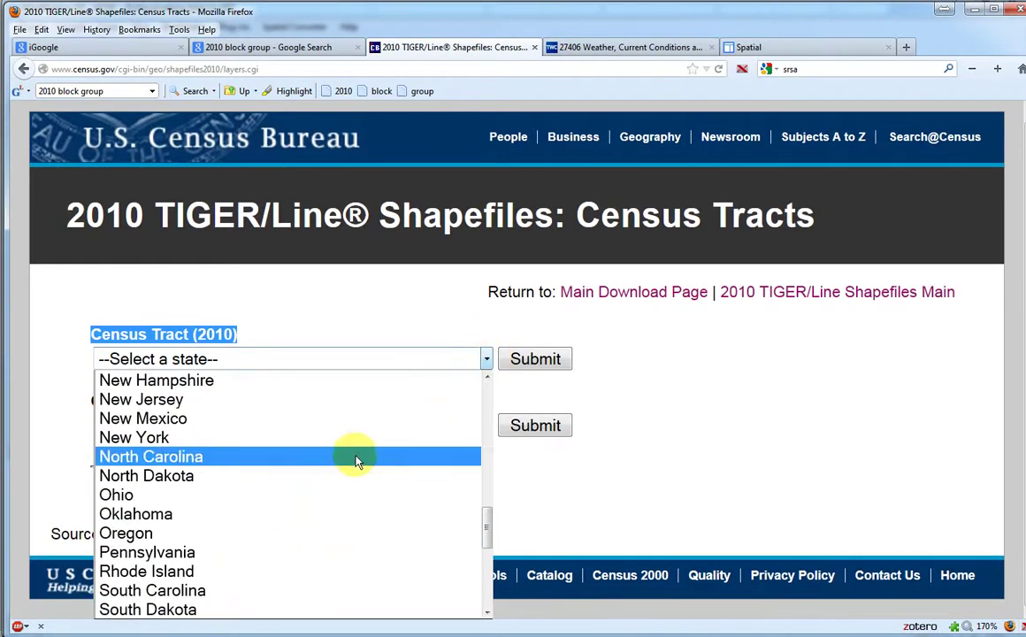
pyautogui.click(305, 456)
pyautogui.click(536, 360)
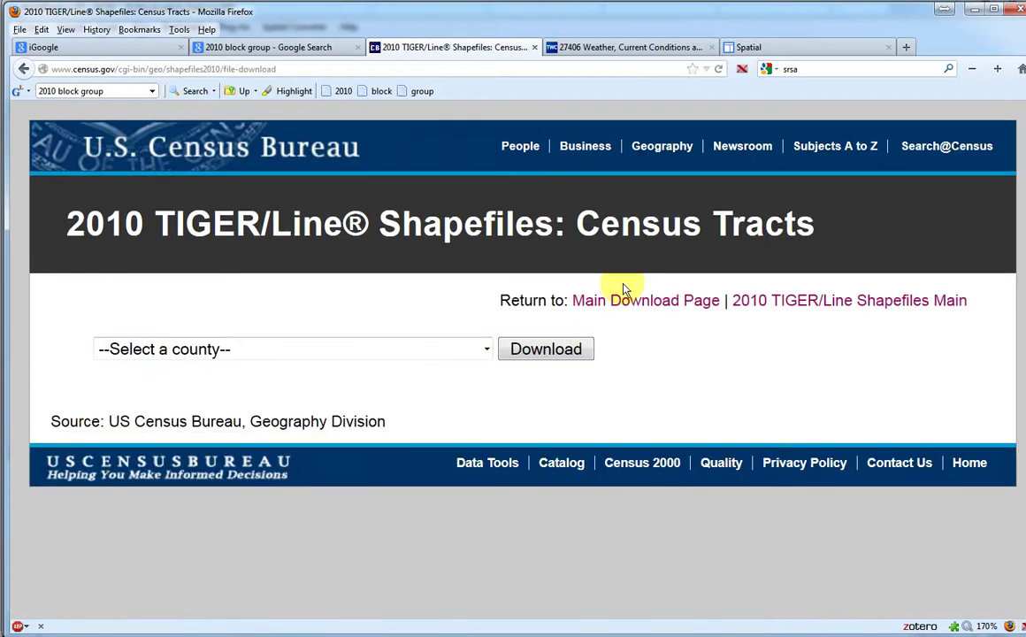
# Browse the county choices for the North Carolina tract download, including the state-based file and Guilford County
pyautogui.click(487, 350)
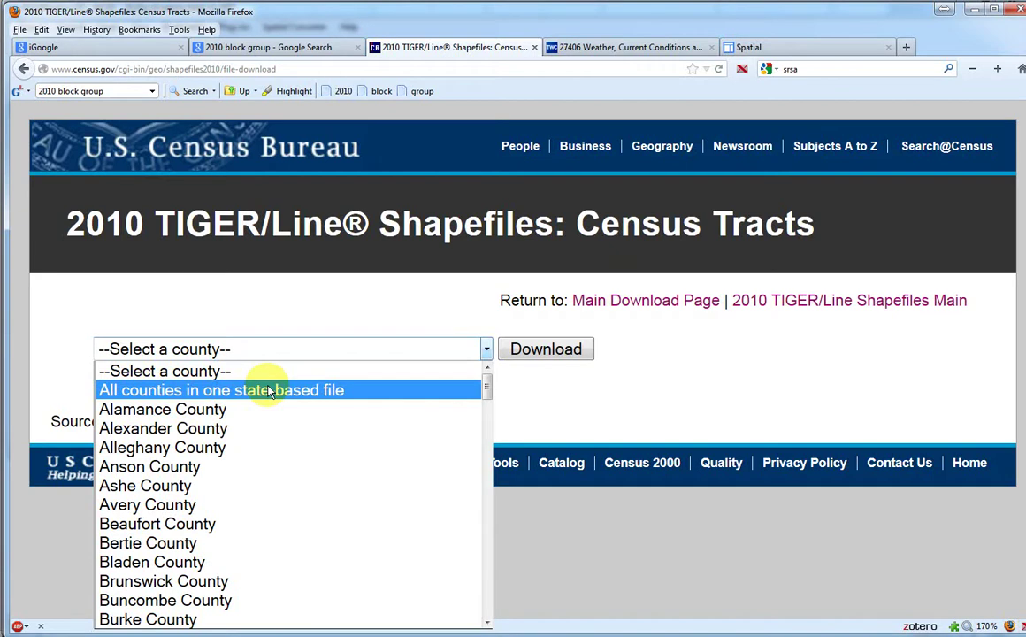
pyautogui.scroll(-8, 252, 491)
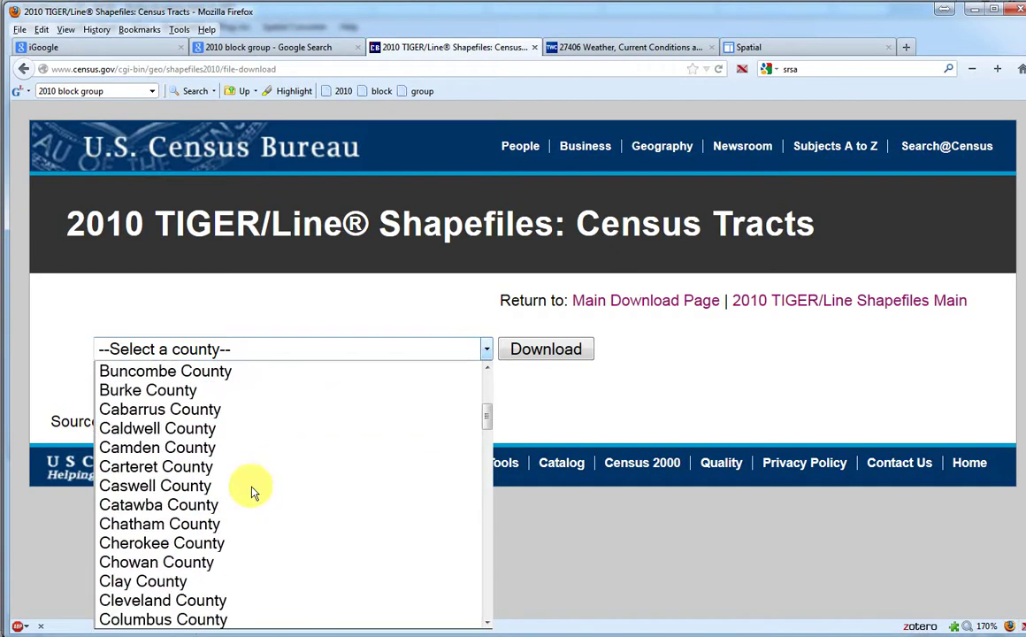
pyautogui.scroll(-4, 251, 487)
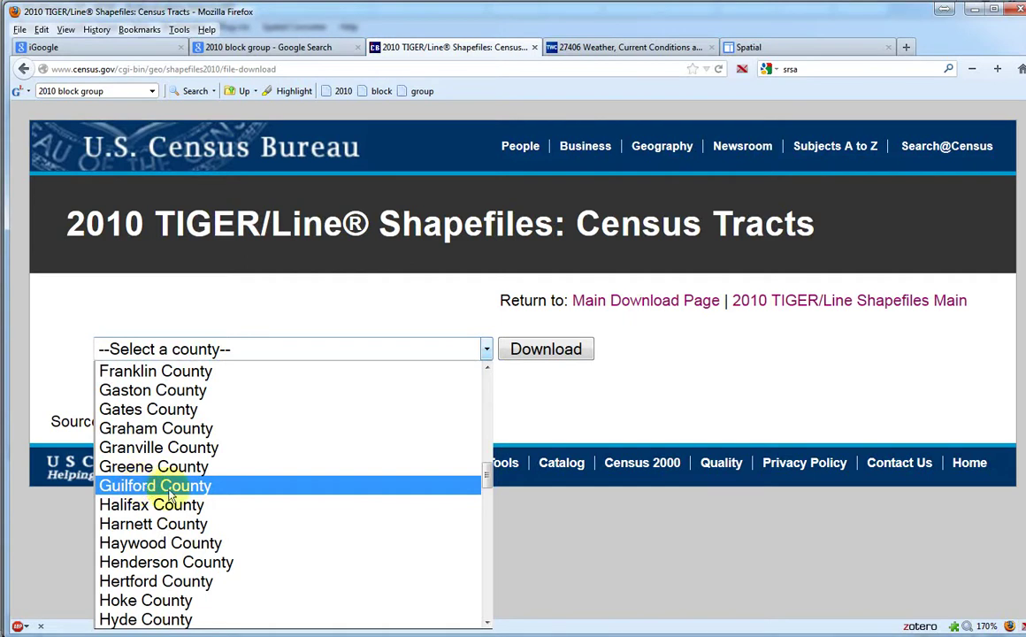
pyautogui.click(836, 381)
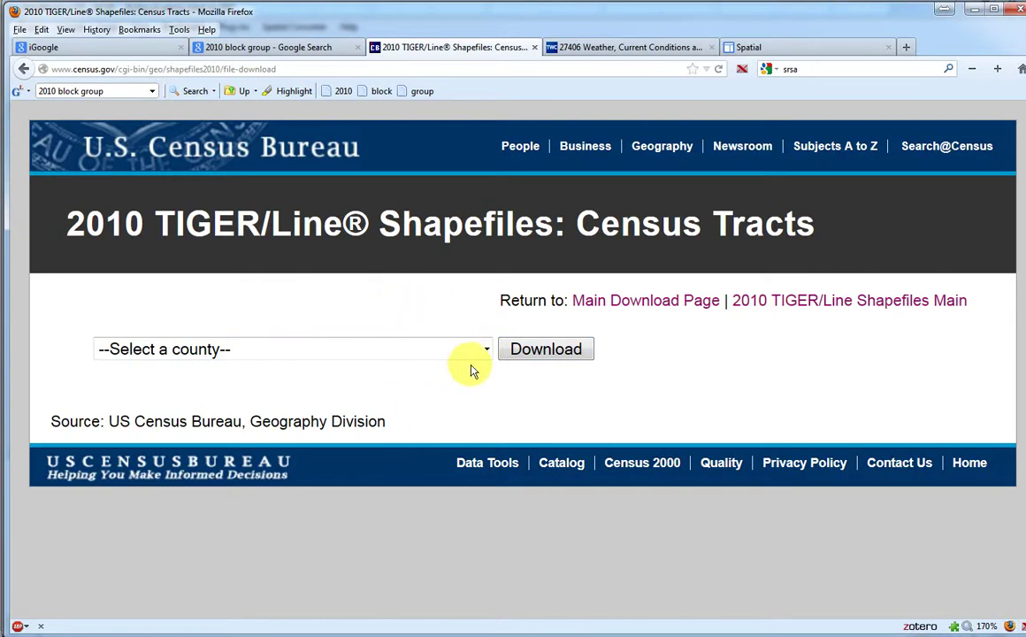
# Go back to the Spatial page and find the 7Zip download link among the program links
pyautogui.moveTo(458, 630)
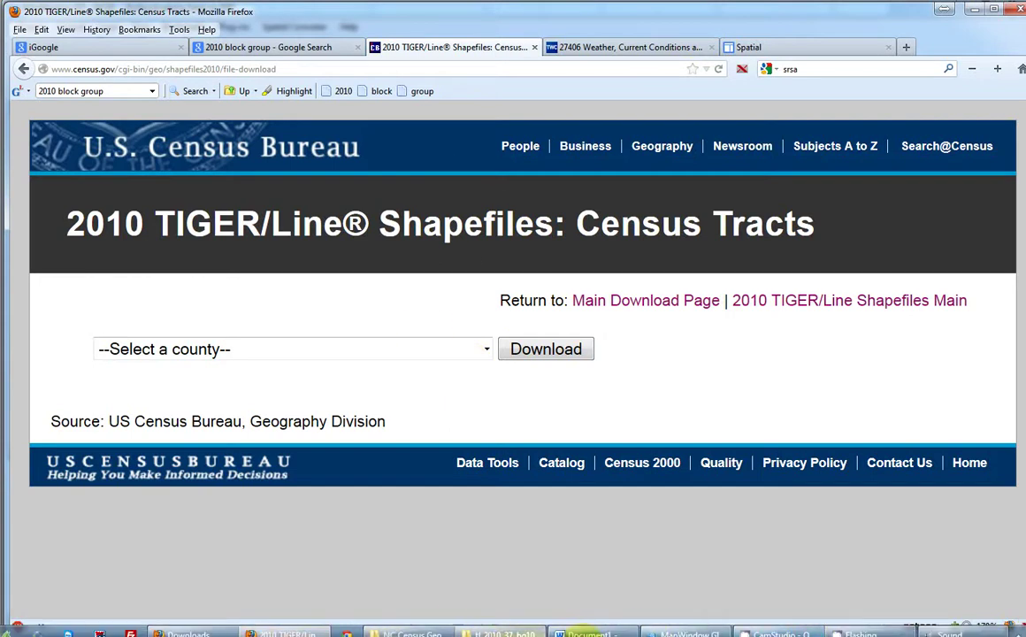
pyautogui.moveTo(656, 631)
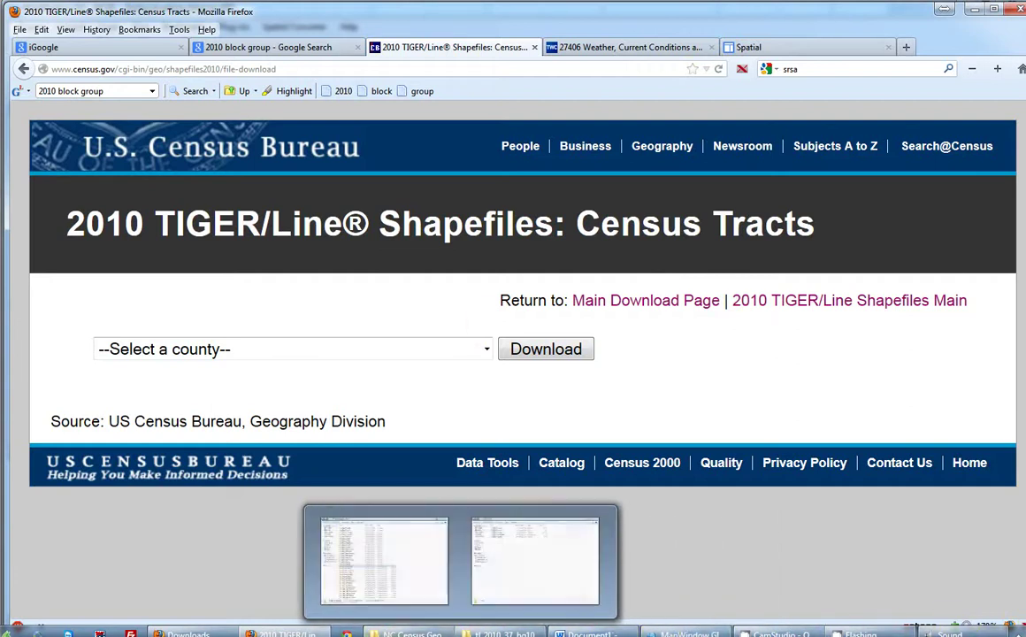
pyautogui.click(774, 48)
pyautogui.scroll(5, 800, 382)
pyautogui.scroll(4, 801, 382)
pyautogui.moveTo(718, 374); pyautogui.dragTo(589, 375)
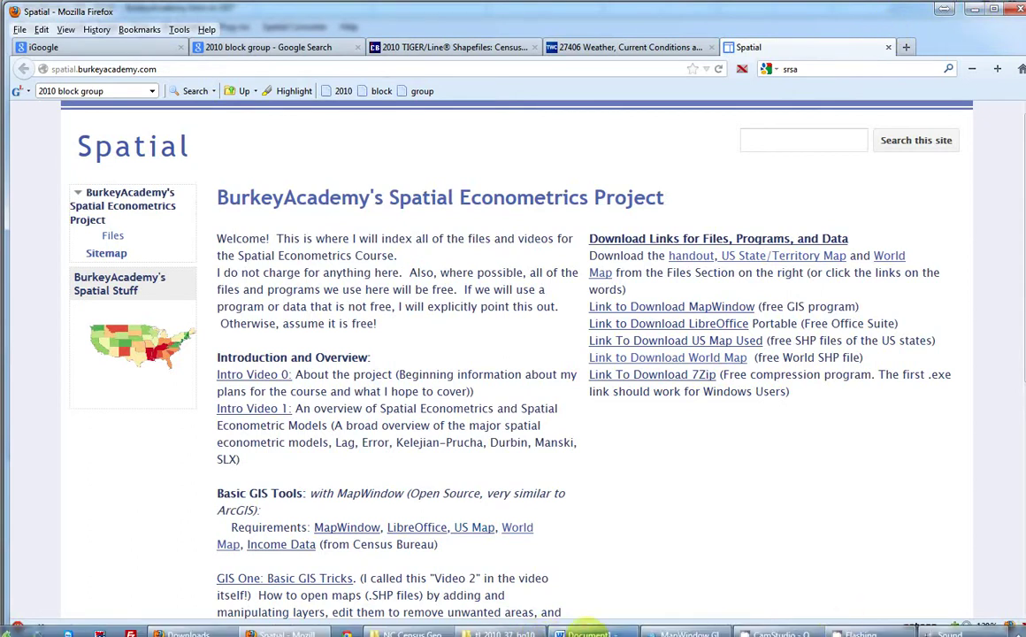
# Switch to MapWindow GIS and add the layer tl_2010_37_county10.shp from the tl_2010_37_county10 folder in NC Census Geographies 2010
pyautogui.click(699, 633)
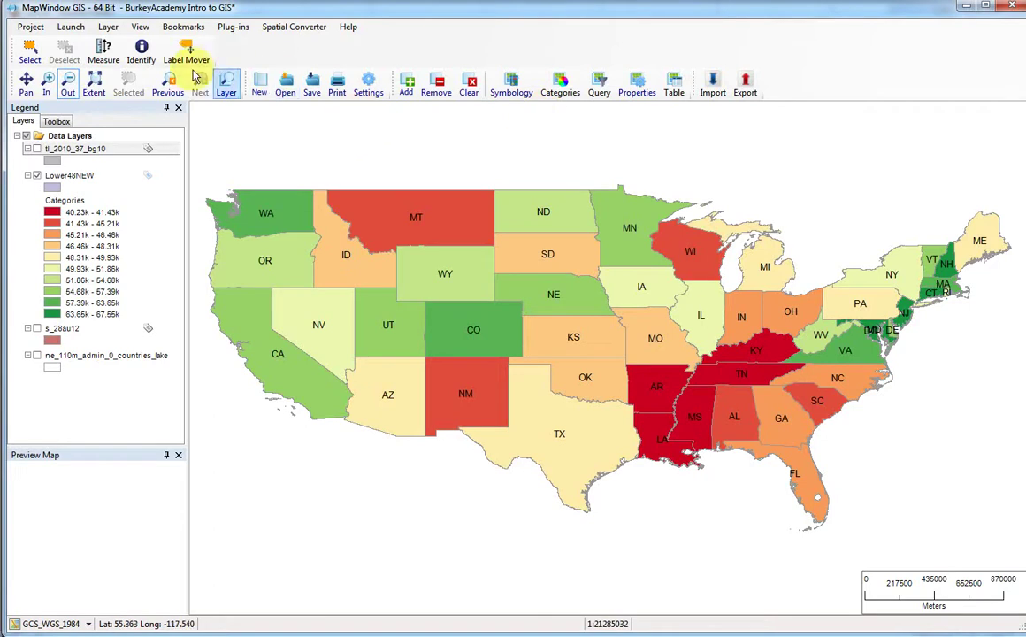
pyautogui.click(408, 83)
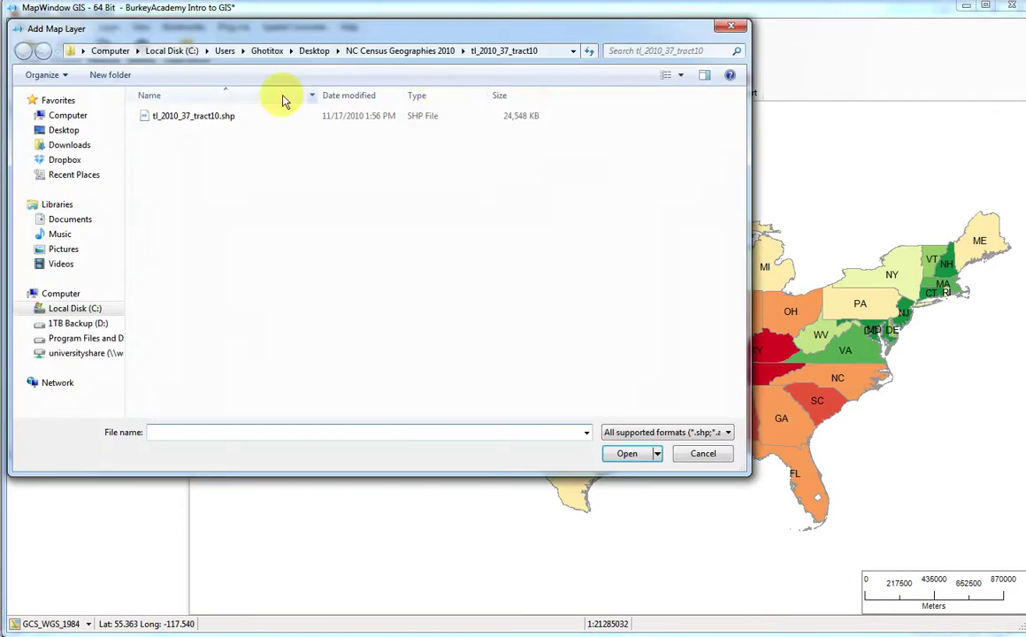
pyautogui.click(395, 51)
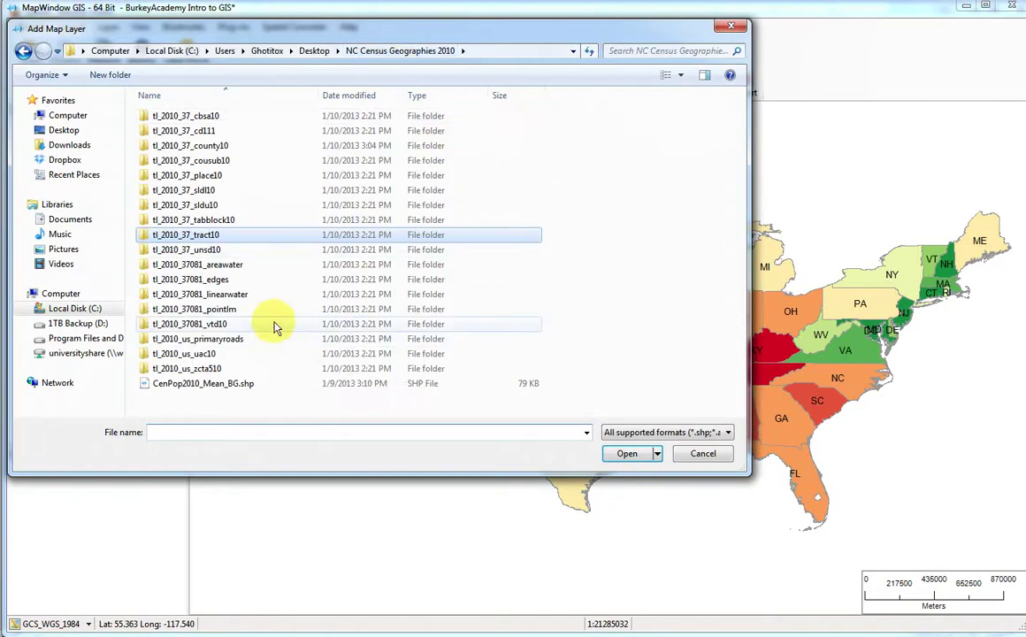
pyautogui.click(201, 148)
pyautogui.doubleClick(201, 151)
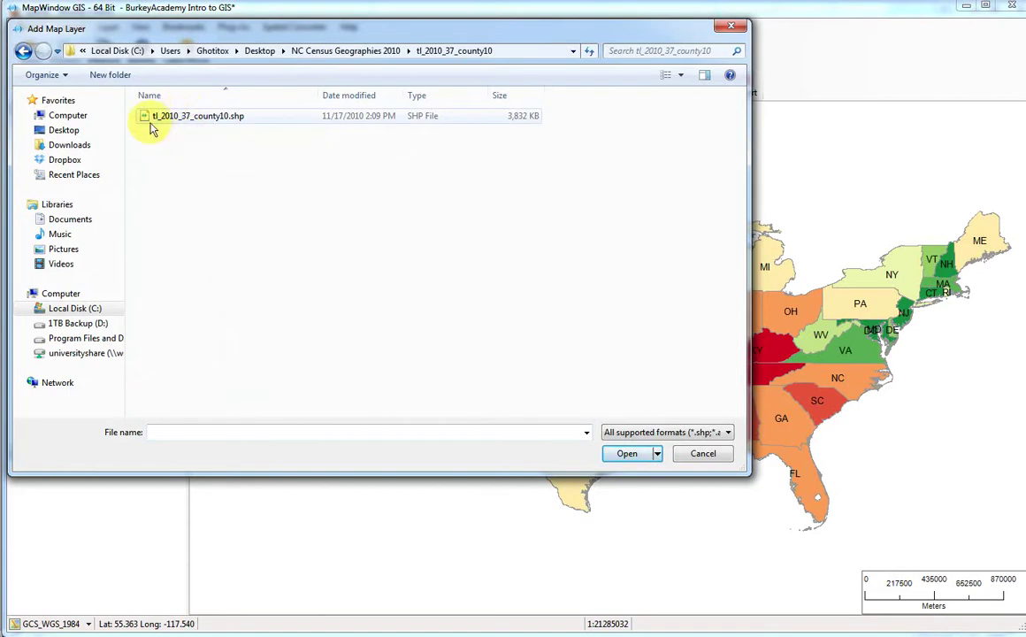
pyautogui.doubleClick(228, 121)
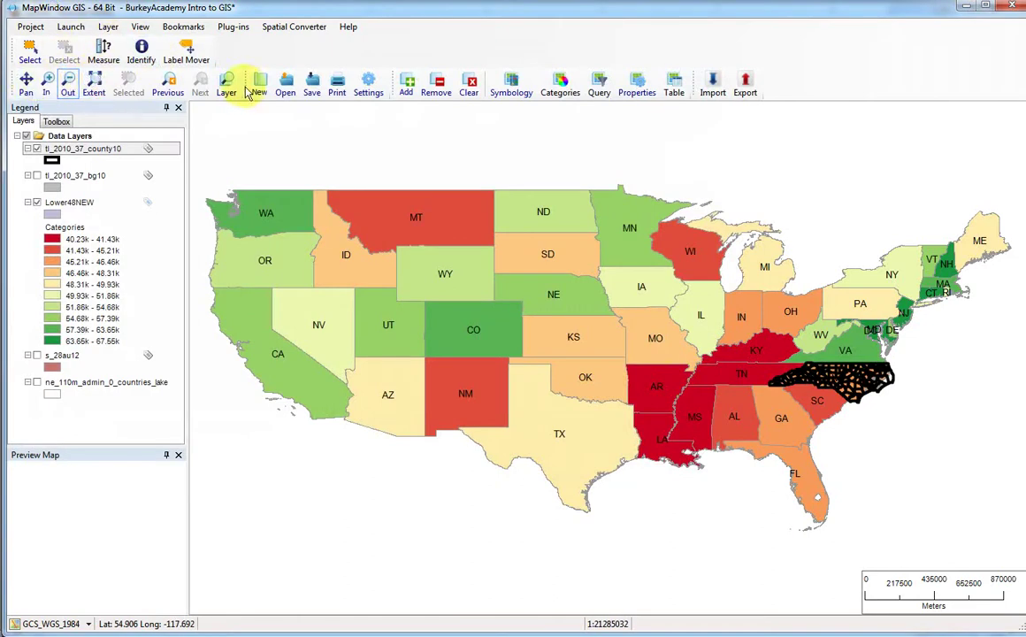
# Zoom in on North Carolina to examine the county boundaries of the tl_2010_37_county10 layer
pyautogui.click(46, 84)
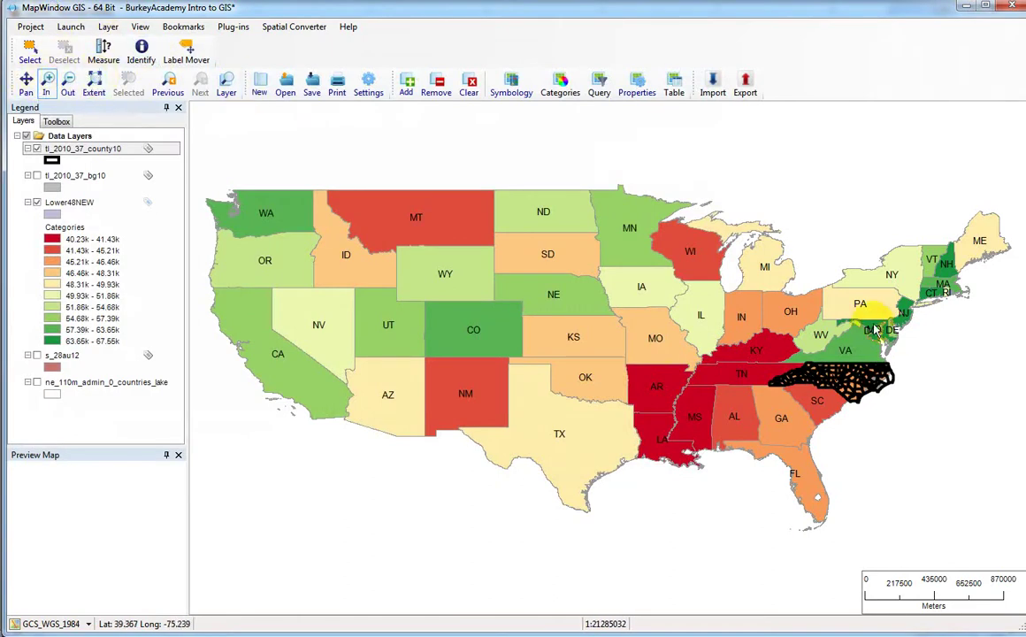
pyautogui.moveTo(754, 323); pyautogui.dragTo(927, 442)
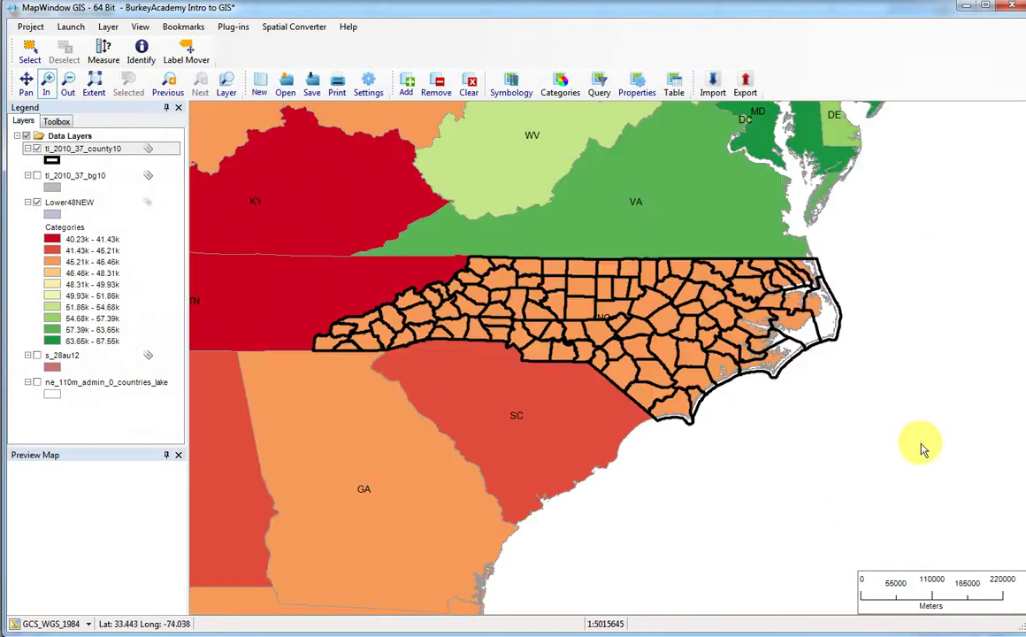
pyautogui.moveTo(282, 209); pyautogui.dragTo(926, 502)
pyautogui.moveTo(284, 208); pyautogui.dragTo(1008, 545)
pyautogui.click(56, 133)
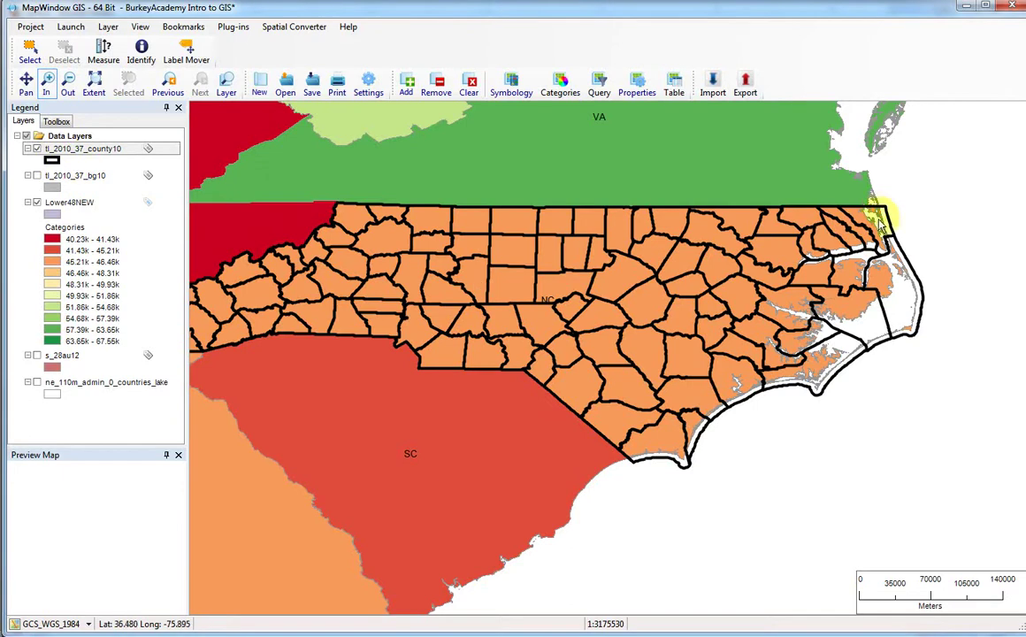
# Turn on the fill of the tl_2010_37_county10 layer and give it a thin light gray outline
pyautogui.doubleClick(52, 162)
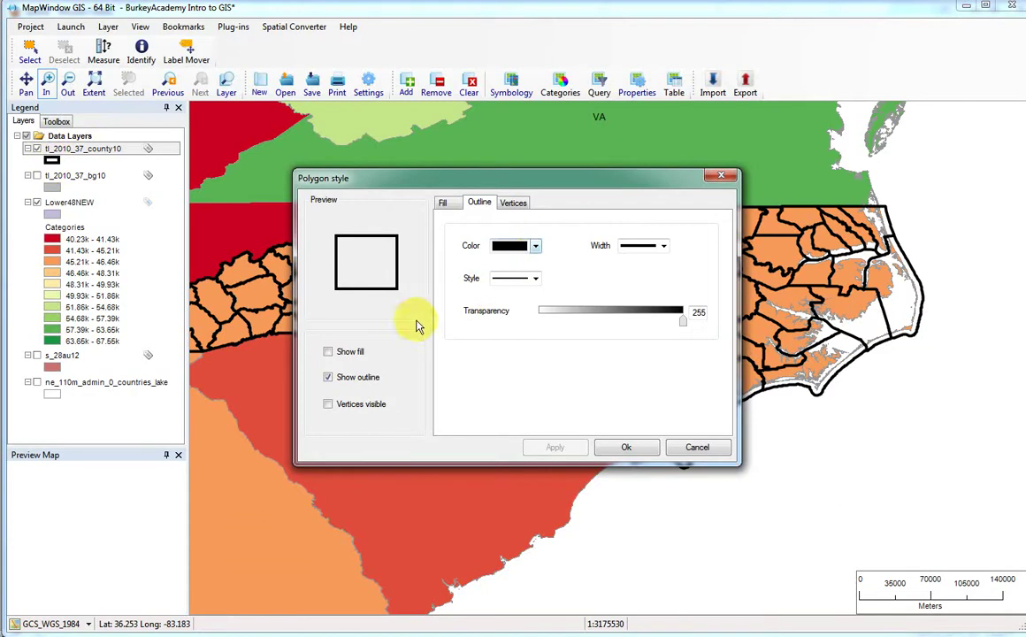
pyautogui.click(329, 352)
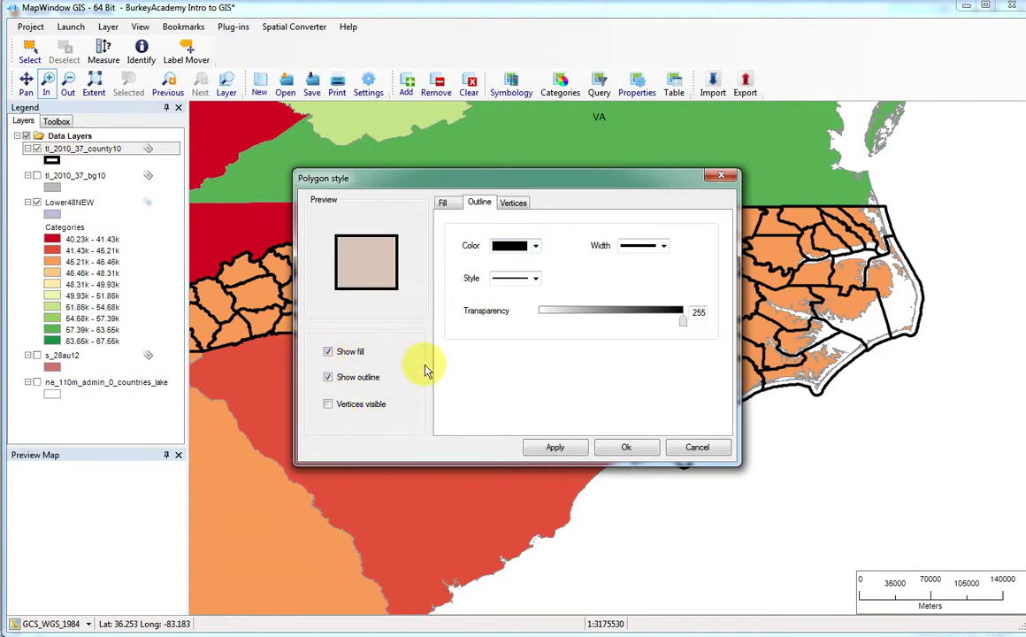
pyautogui.click(665, 247)
pyautogui.click(659, 252)
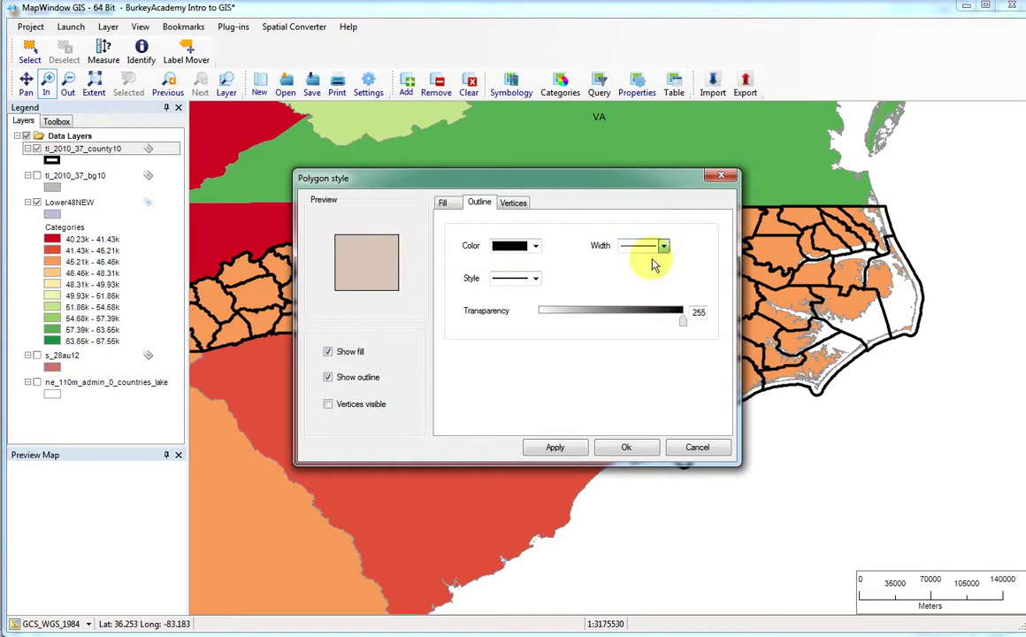
pyautogui.click(535, 248)
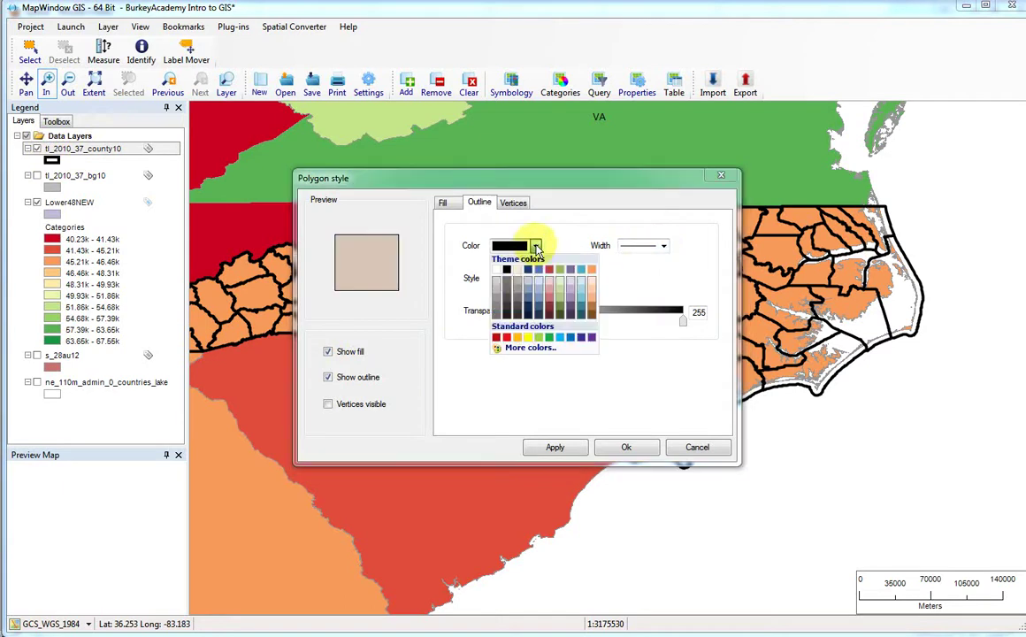
pyautogui.click(496, 291)
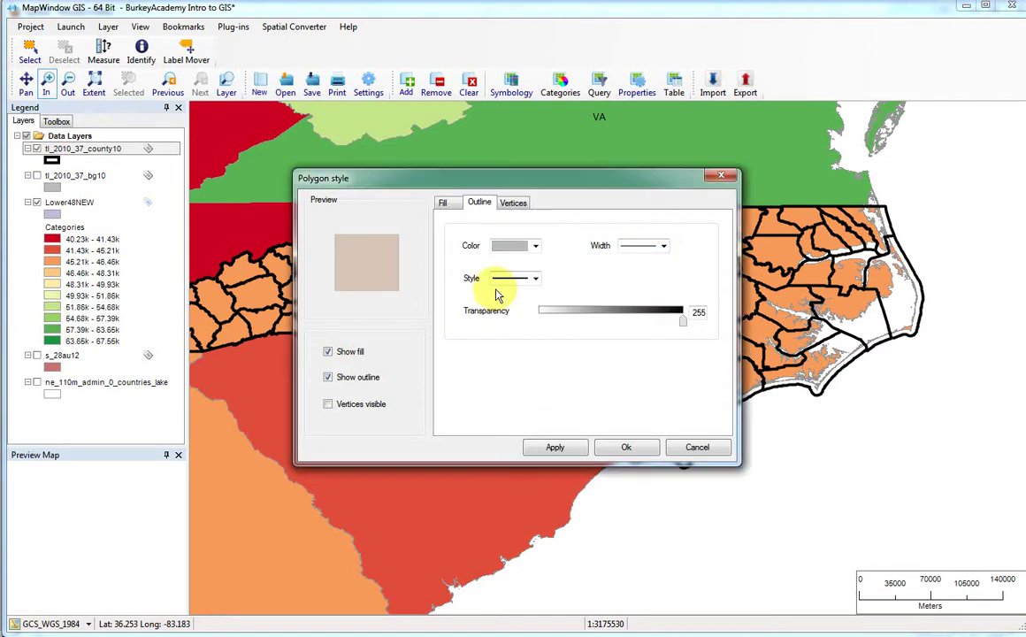
pyautogui.click(556, 449)
pyautogui.moveTo(575, 177); pyautogui.dragTo(566, 313)
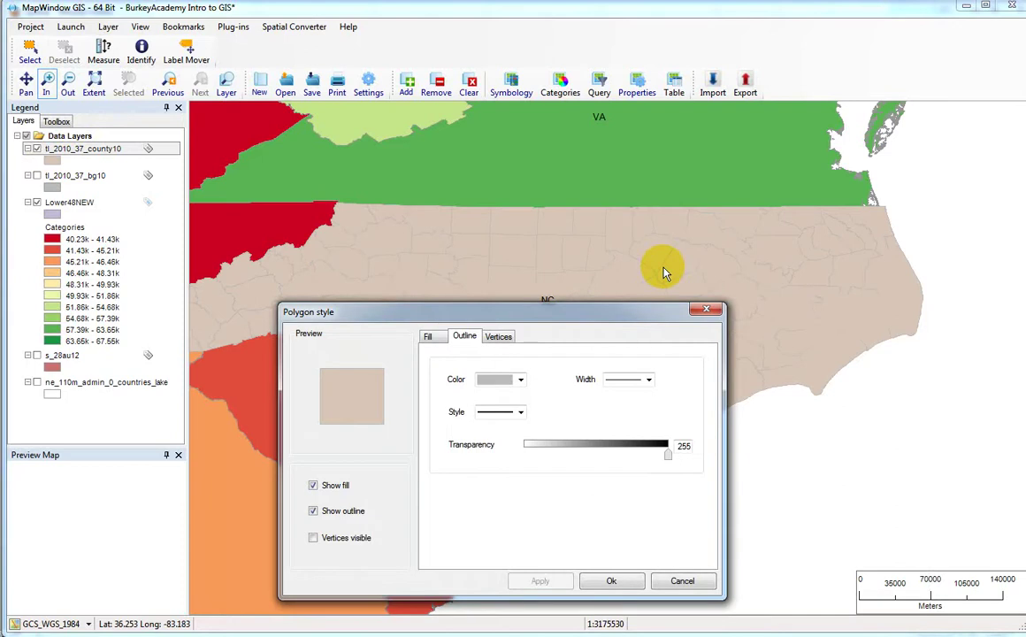
pyautogui.moveTo(531, 313); pyautogui.dragTo(603, 254)
pyautogui.click(778, 254)
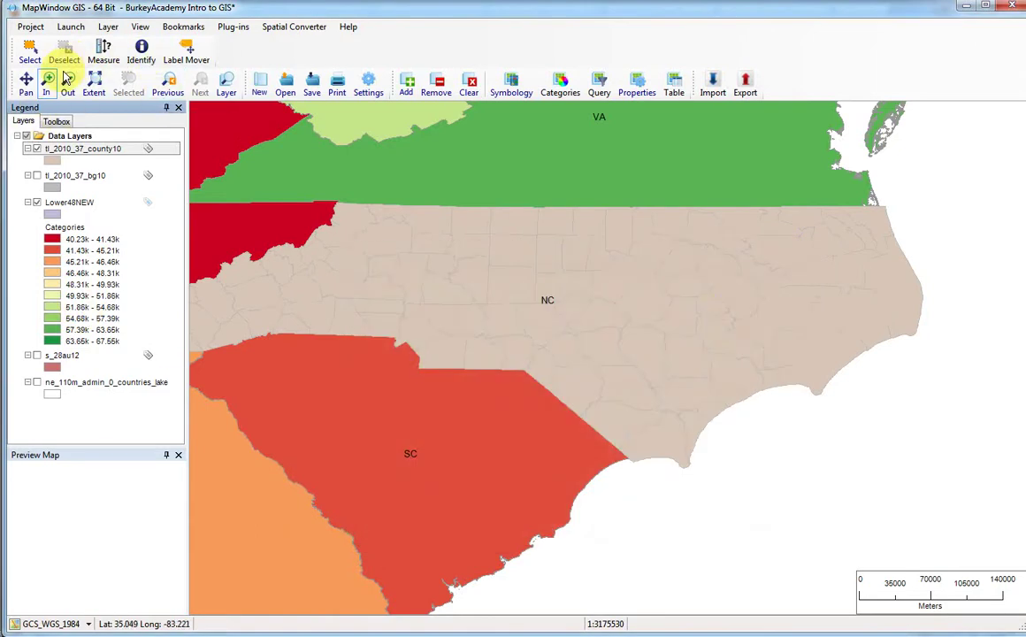
# Add the layer tl_2010_37_cousub10.shp from the tl_2010_37_cousub10 folder in NC Census Geographies 2010
pyautogui.click(406, 86)
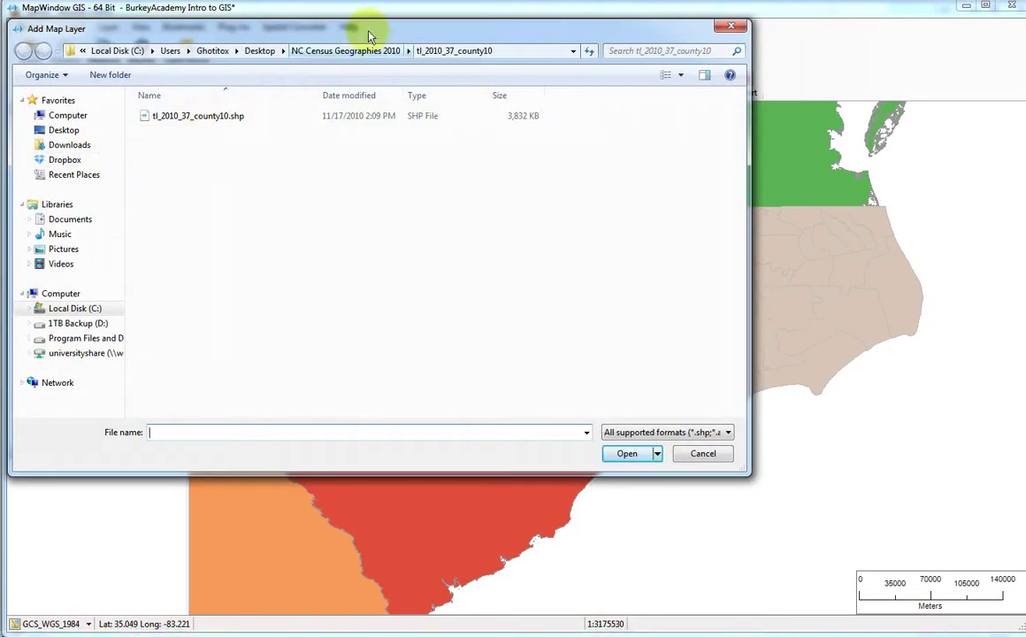
pyautogui.click(332, 51)
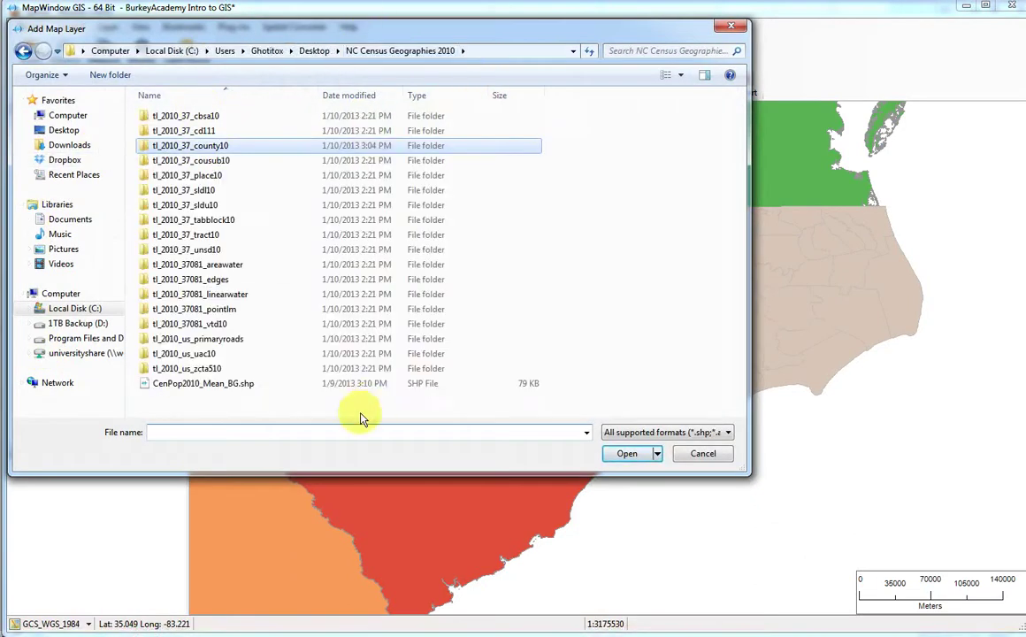
pyautogui.doubleClick(203, 163)
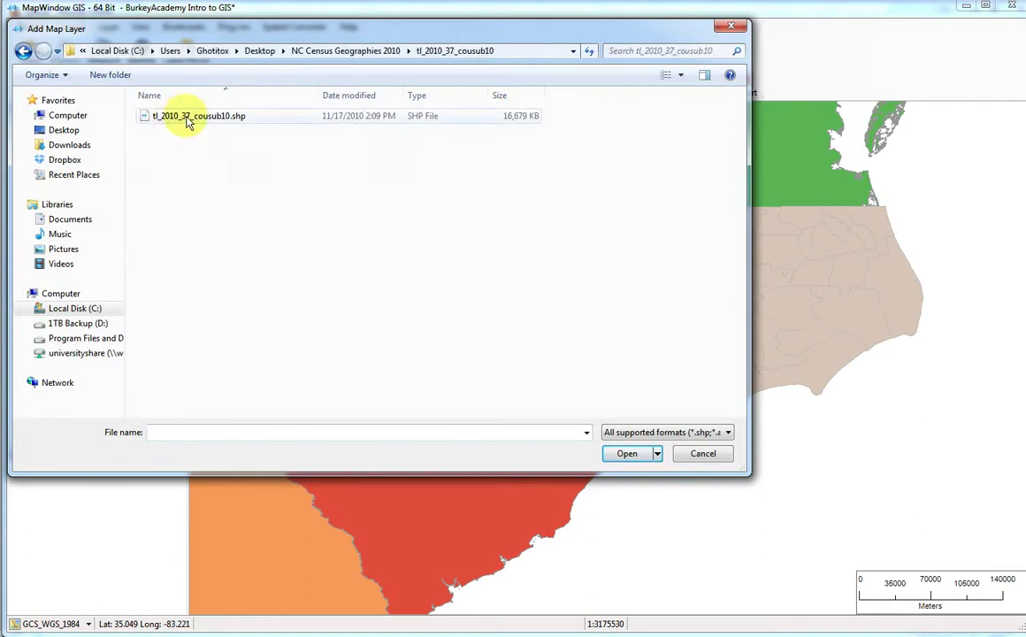
pyautogui.doubleClick(188, 120)
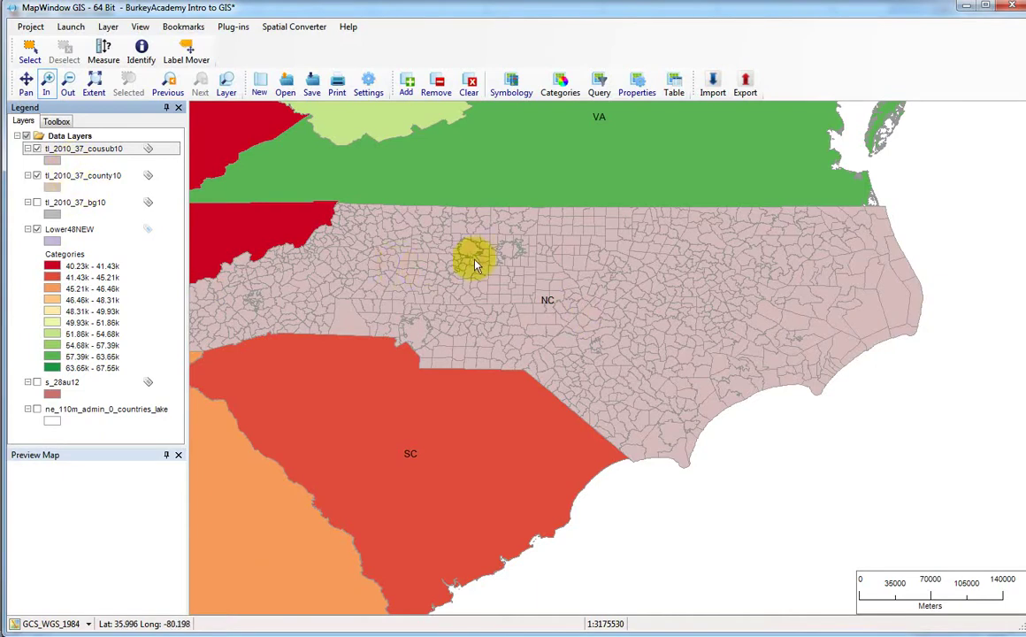
# Style the tl_2010_37_county10 layer with no fill and a thick black outline
pyautogui.click(52, 188)
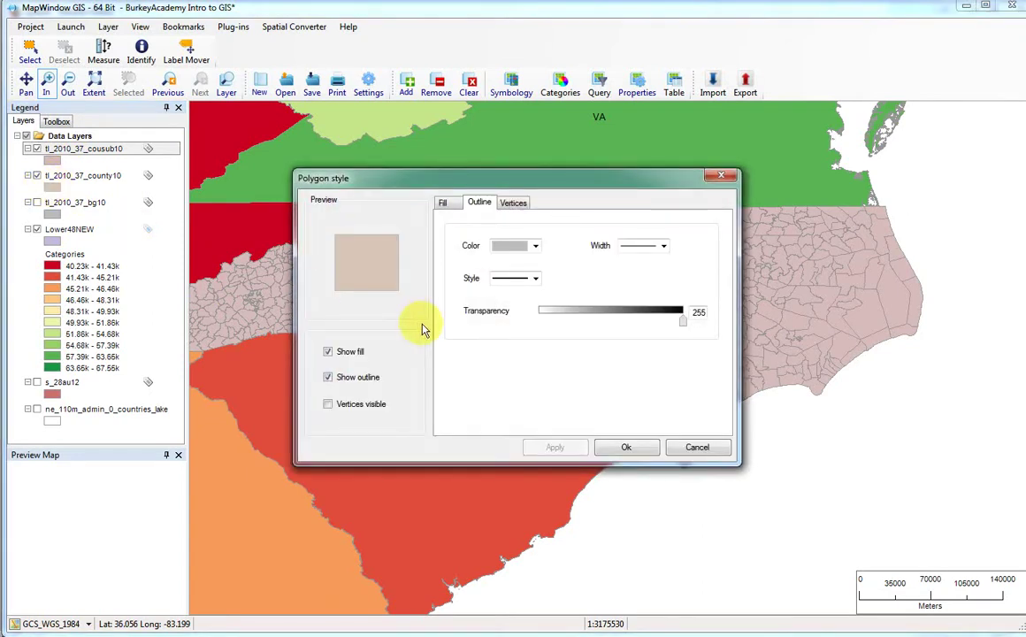
pyautogui.click(328, 352)
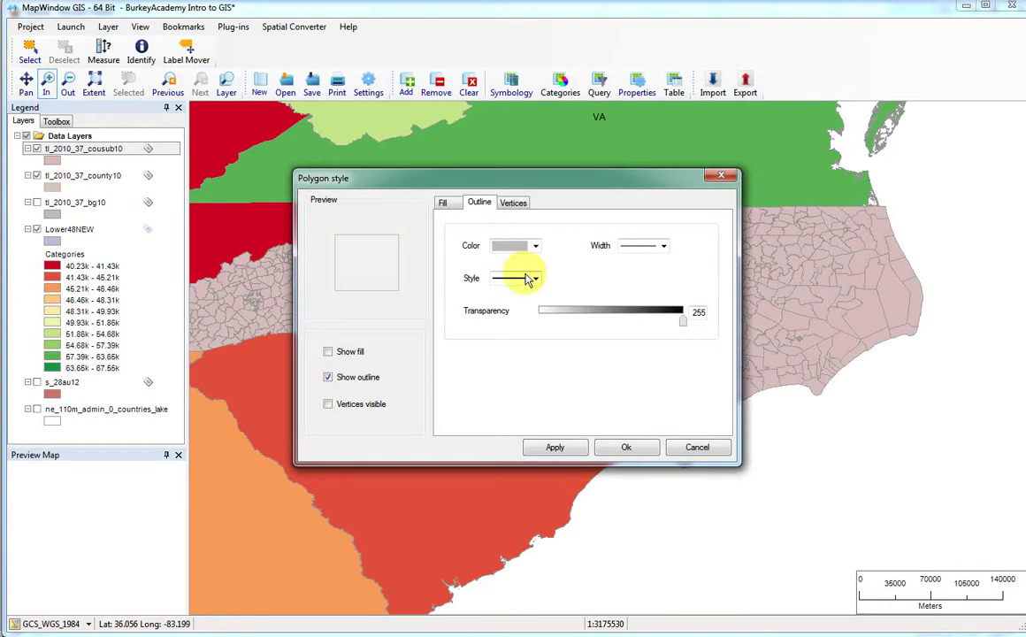
pyautogui.click(535, 246)
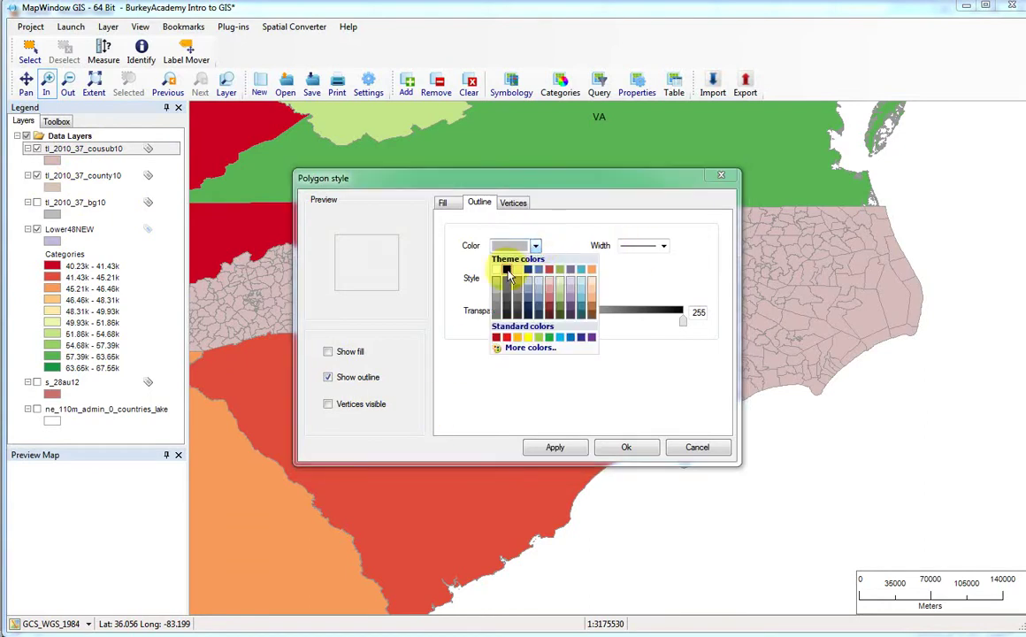
pyautogui.click(507, 271)
pyautogui.click(663, 247)
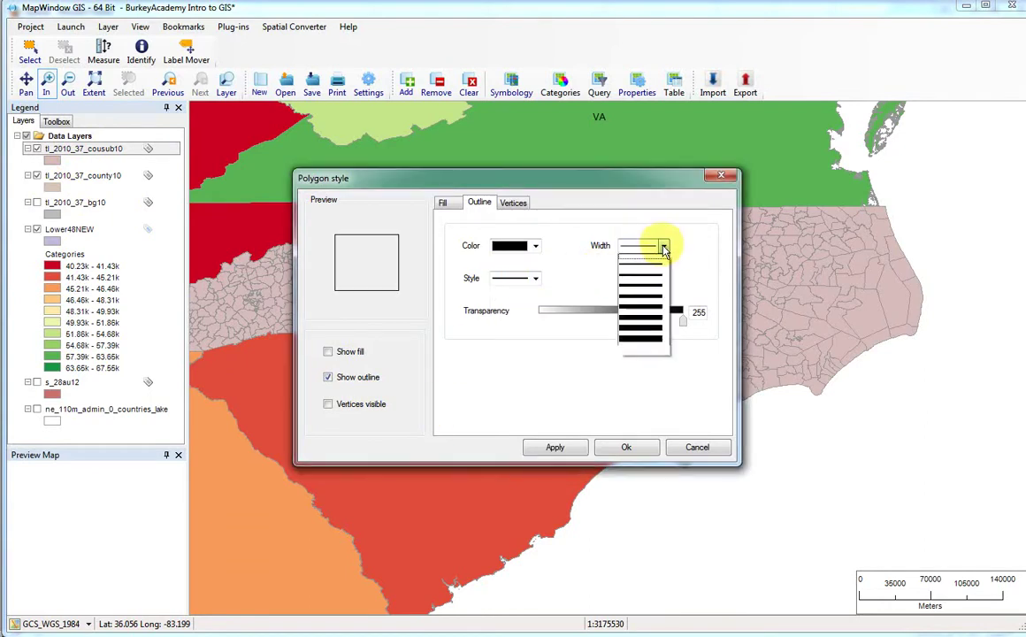
pyautogui.click(651, 299)
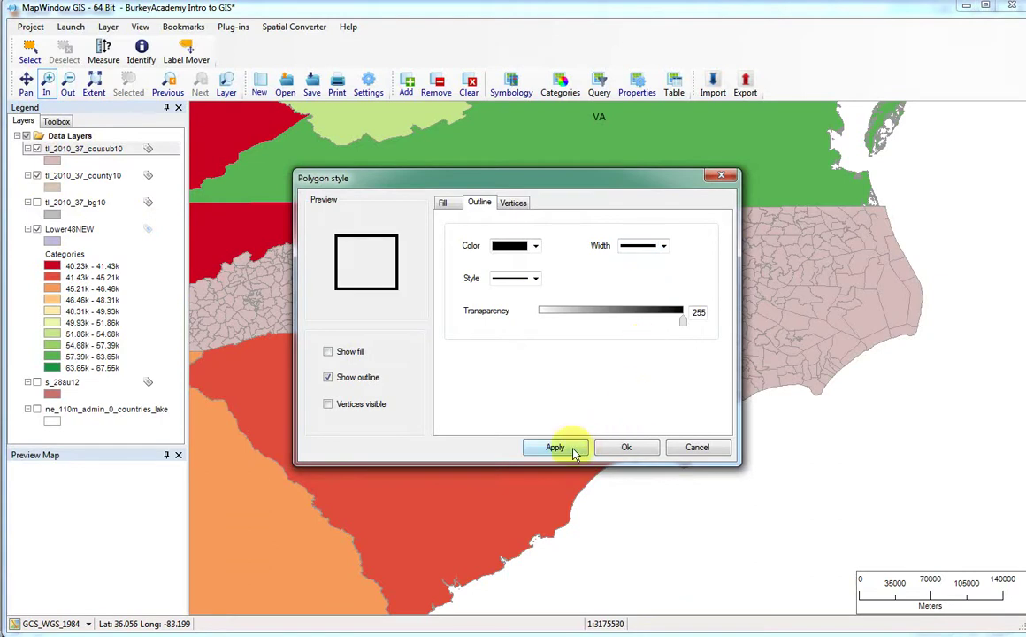
pyautogui.click(574, 451)
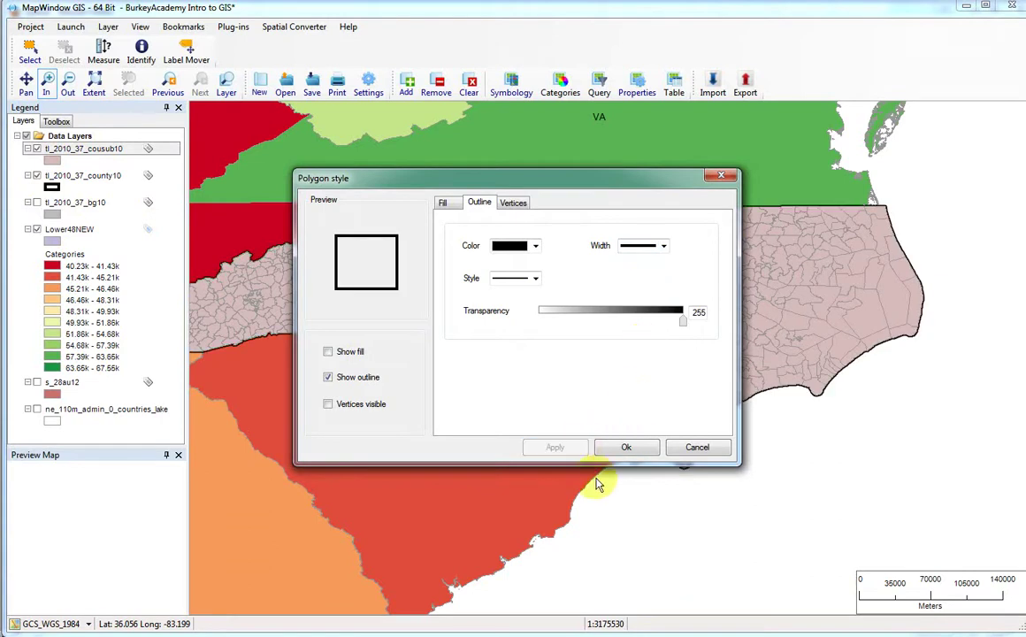
pyautogui.click(328, 353)
pyautogui.click(328, 352)
pyautogui.click(570, 456)
pyautogui.click(624, 447)
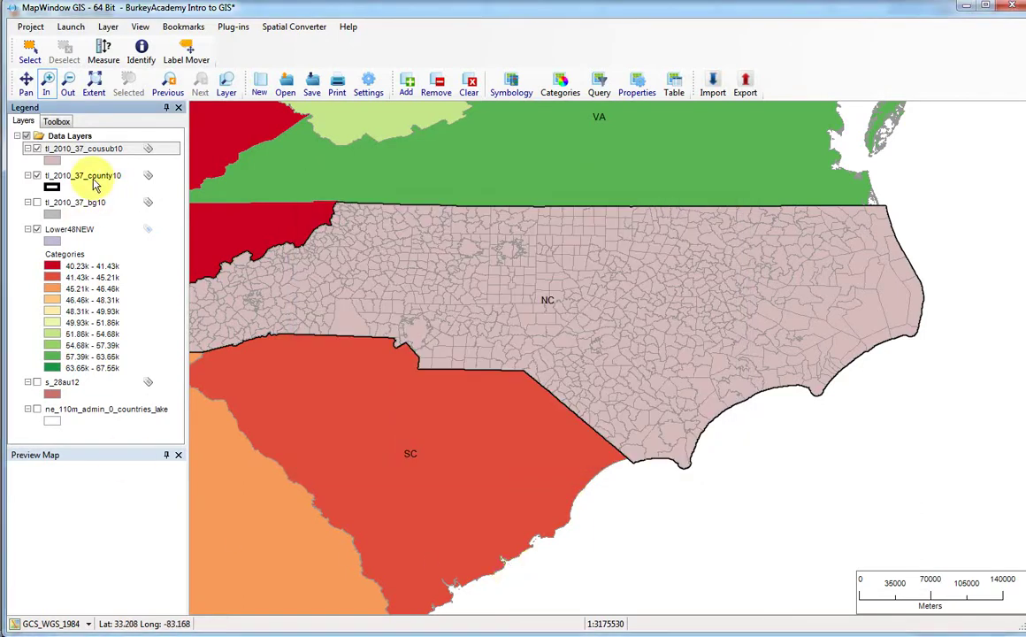
# Move tl_2010_37_county10 above tl_2010_37_cousub10 to inspect the subdivisions within counties, and hide the cousub10 layer
pyautogui.moveTo(94, 183); pyautogui.dragTo(107, 142)
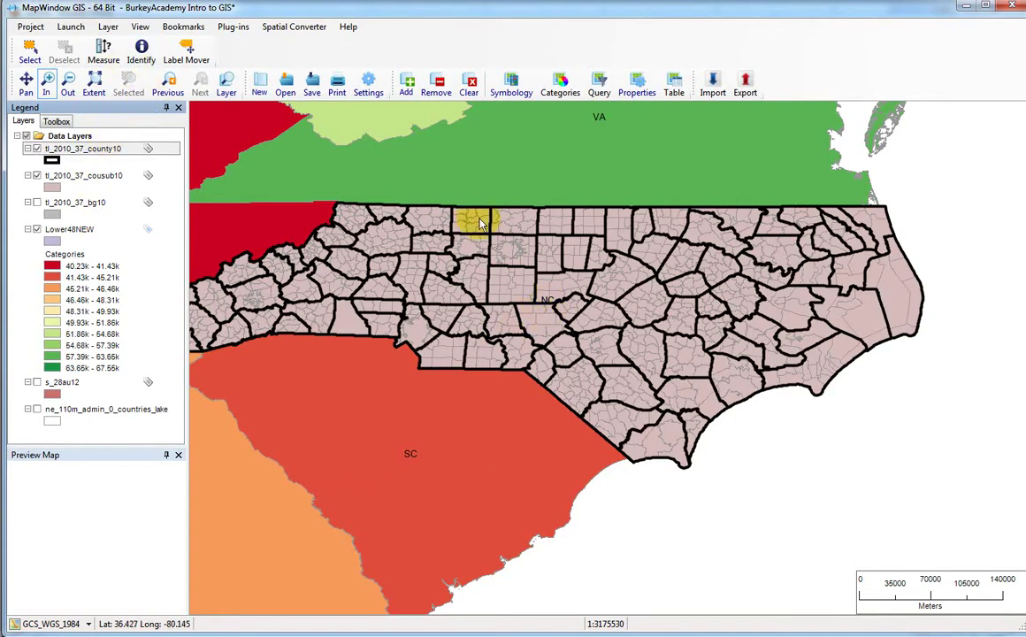
pyautogui.click(650, 376)
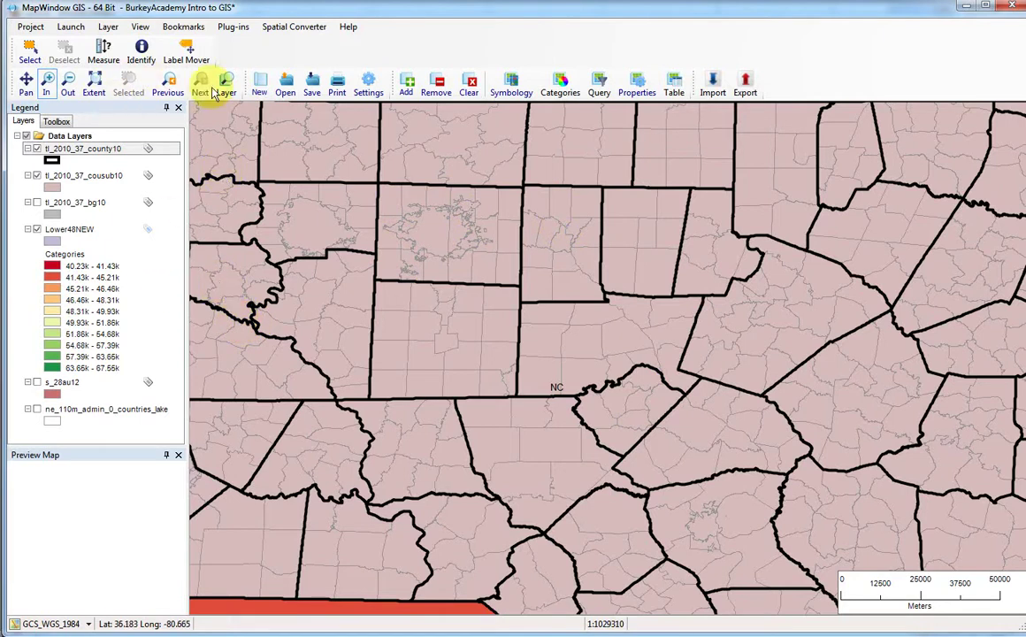
pyautogui.click(37, 176)
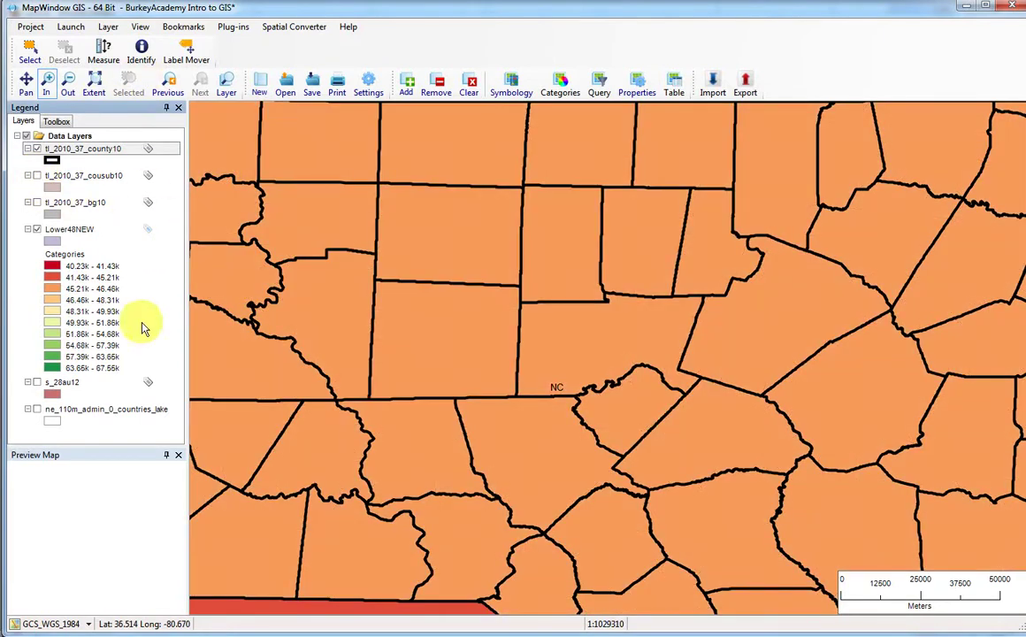
# Add tl_2010_37_tract10.shp from the tl_2010_37_tract10 folder and move the tl_2010_37_county10 layer above it
pyautogui.click(407, 92)
pyautogui.click(370, 53)
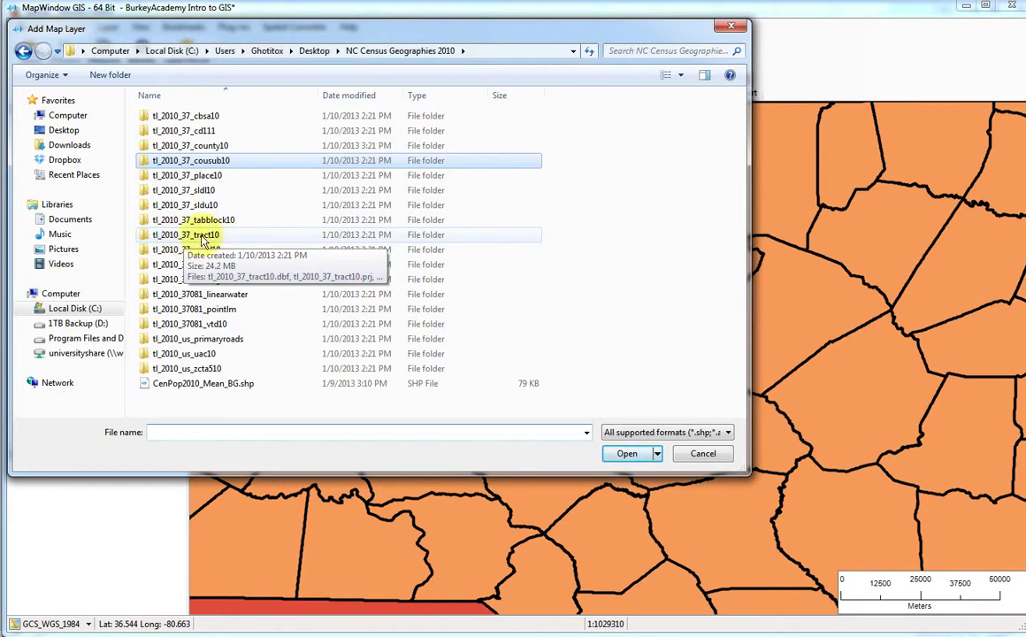
pyautogui.doubleClick(190, 234)
pyautogui.doubleClick(203, 120)
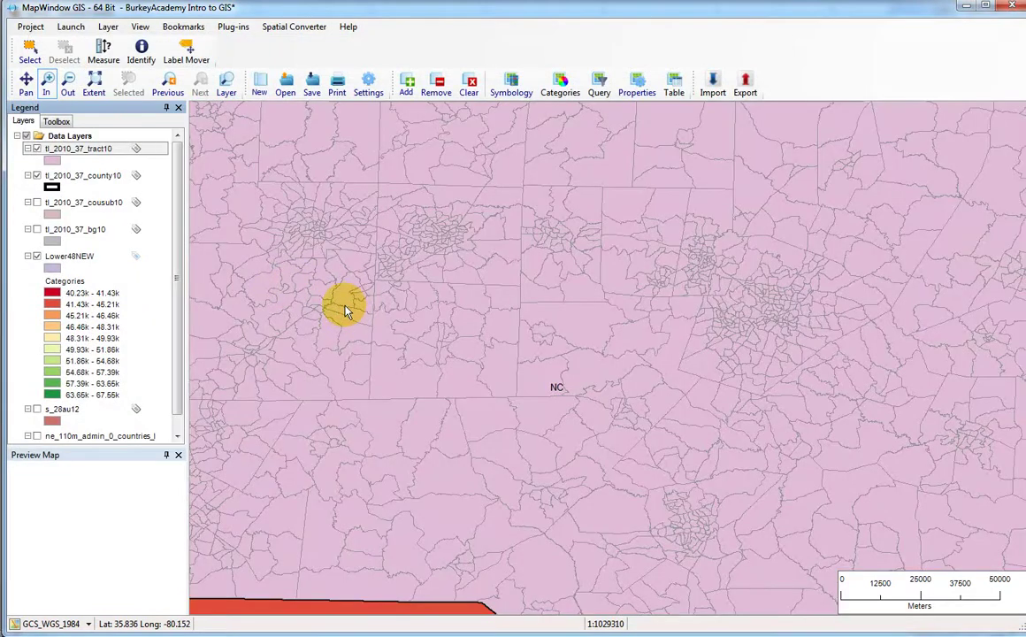
pyautogui.moveTo(73, 181); pyautogui.dragTo(76, 147)
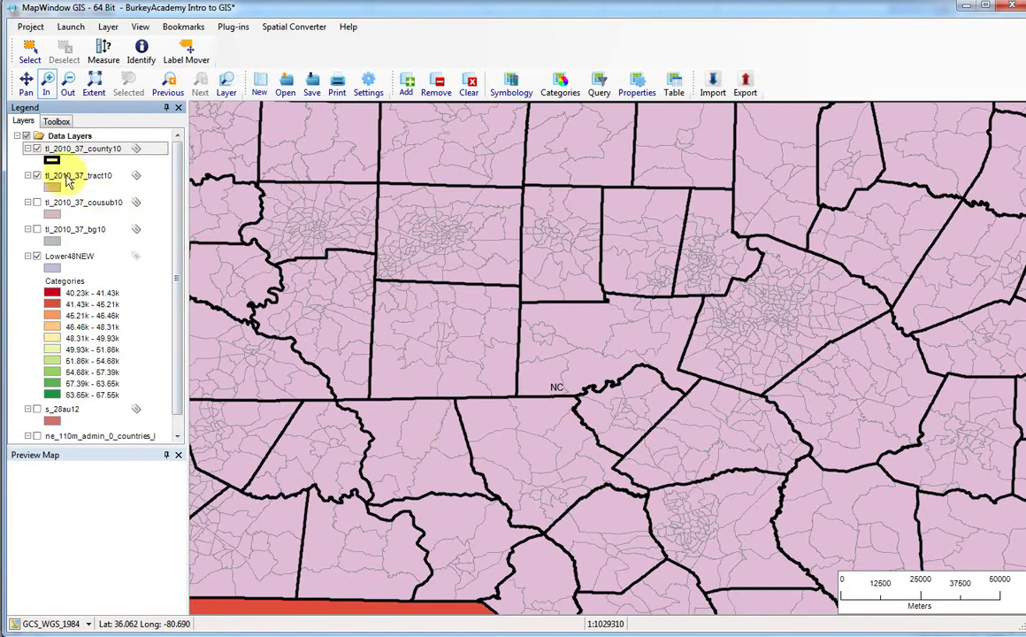
# Open the attribute table of tl_2010_37_tract10 and select the record with shape ID 0 to locate that tract on the map
pyautogui.rightClick(97, 176)
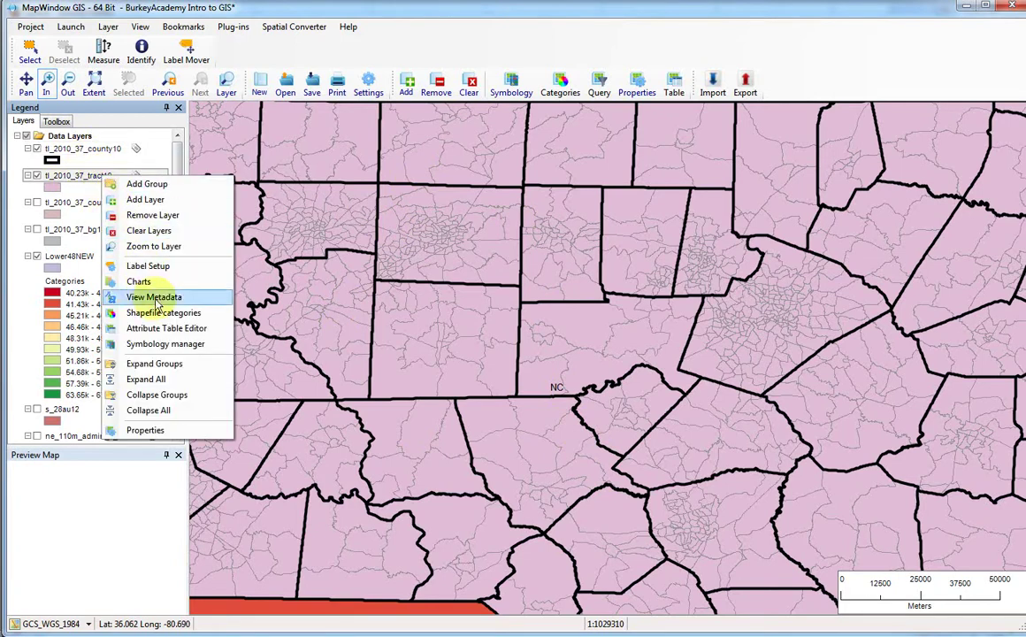
pyautogui.click(141, 329)
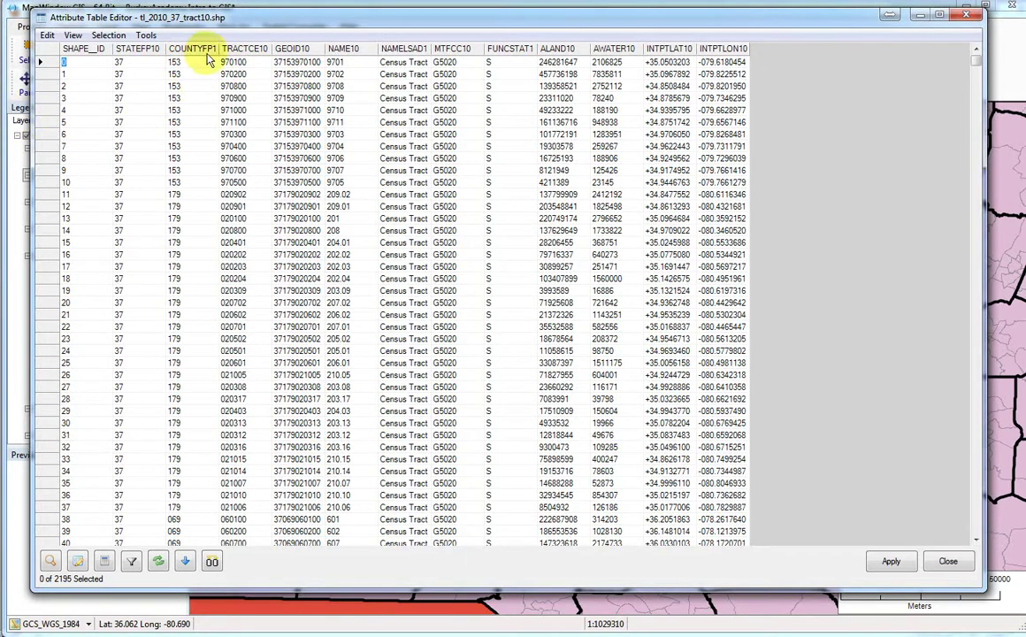
pyautogui.click(53, 63)
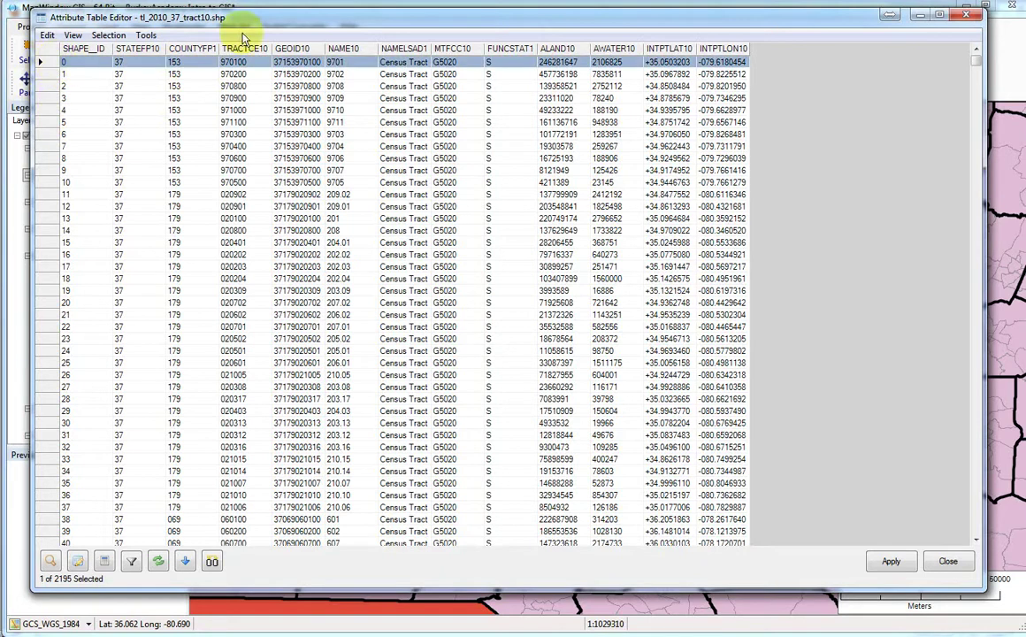
pyautogui.moveTo(263, 19); pyautogui.dragTo(1025, 265)
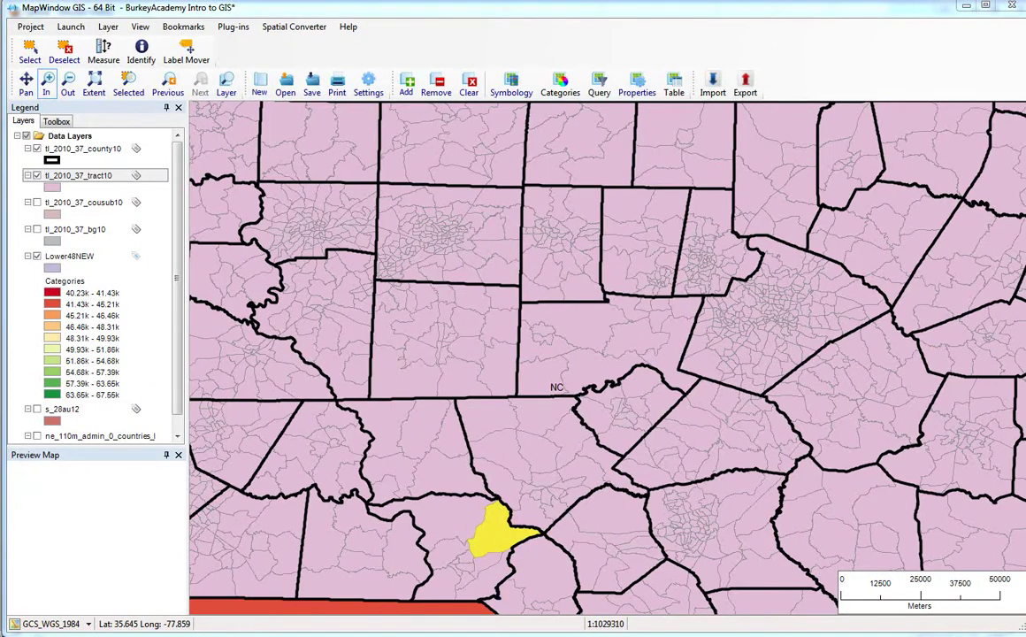
pyautogui.moveTo(1025, 265); pyautogui.dragTo(746, 27)
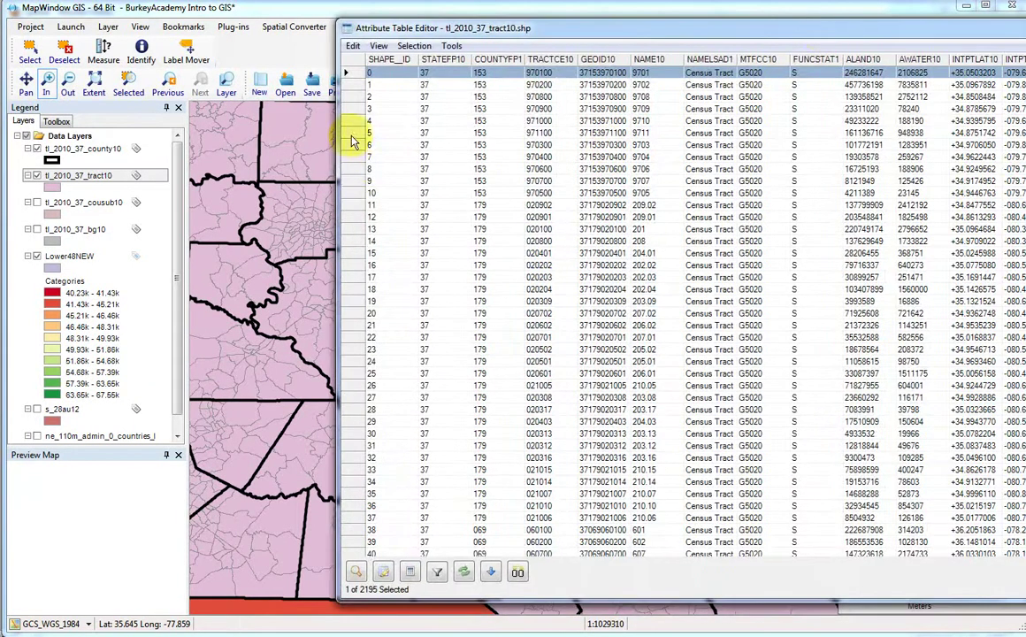
# Select the tract record with shape ID 10 in the attribute table and view its location within North Carolina
pyautogui.click(354, 194)
pyautogui.moveTo(381, 28); pyautogui.dragTo(1025, 35)
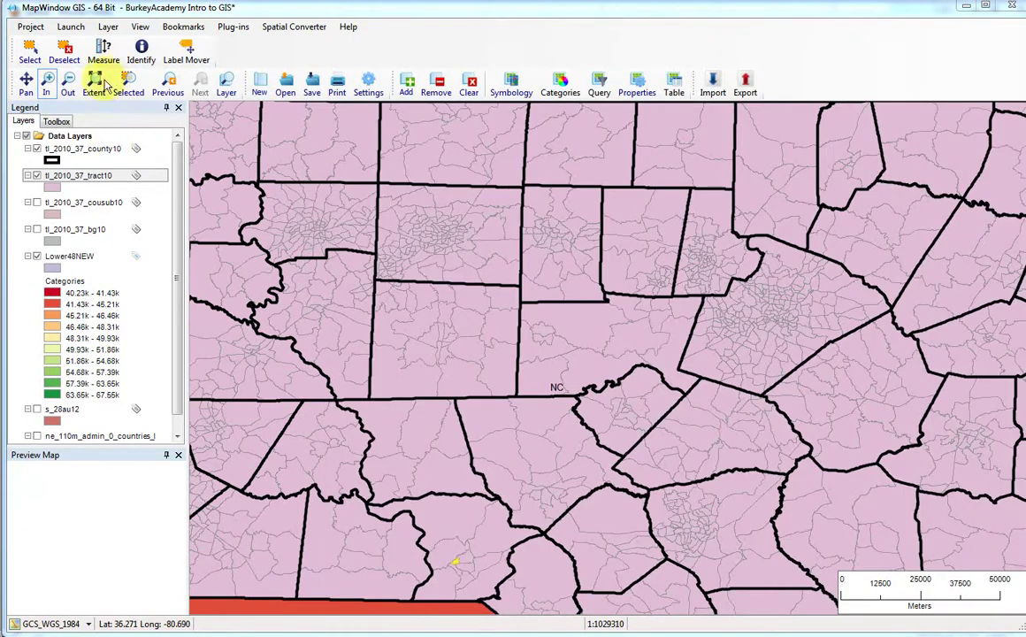
pyautogui.click(68, 85)
pyautogui.click(542, 237)
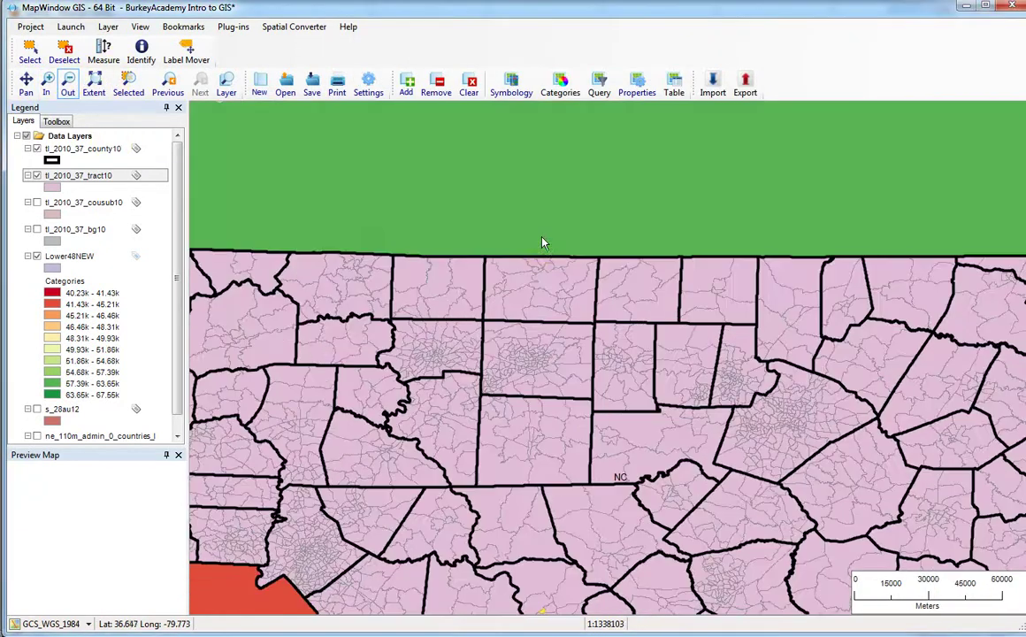
pyautogui.click(591, 451)
pyautogui.click(646, 382)
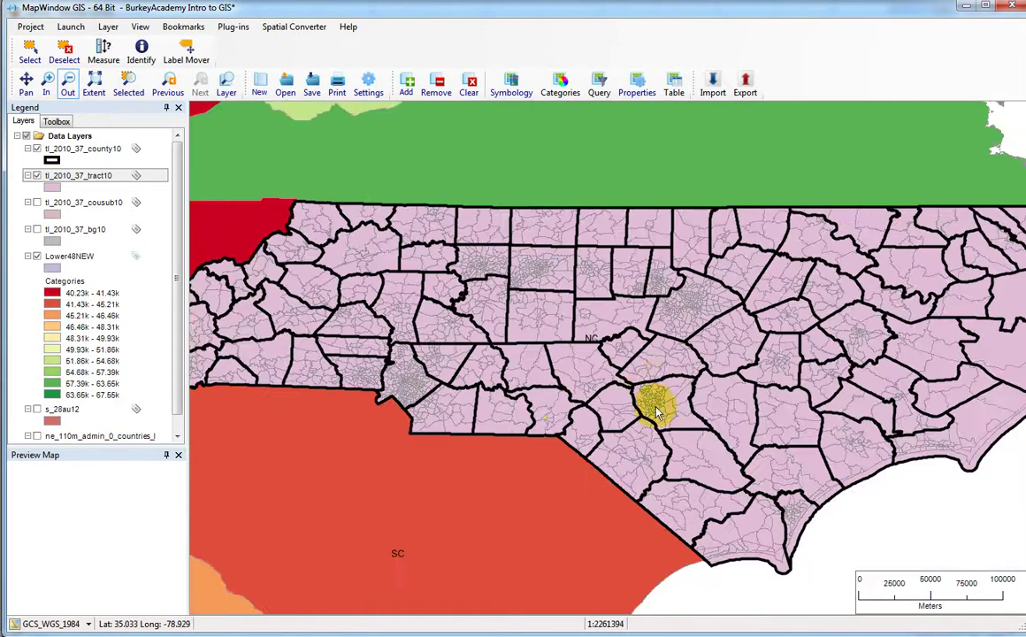
# View the whole state on the map and check the selected tract record with shape ID 15 in the attribute table
pyautogui.click(646, 370)
pyautogui.click(588, 347)
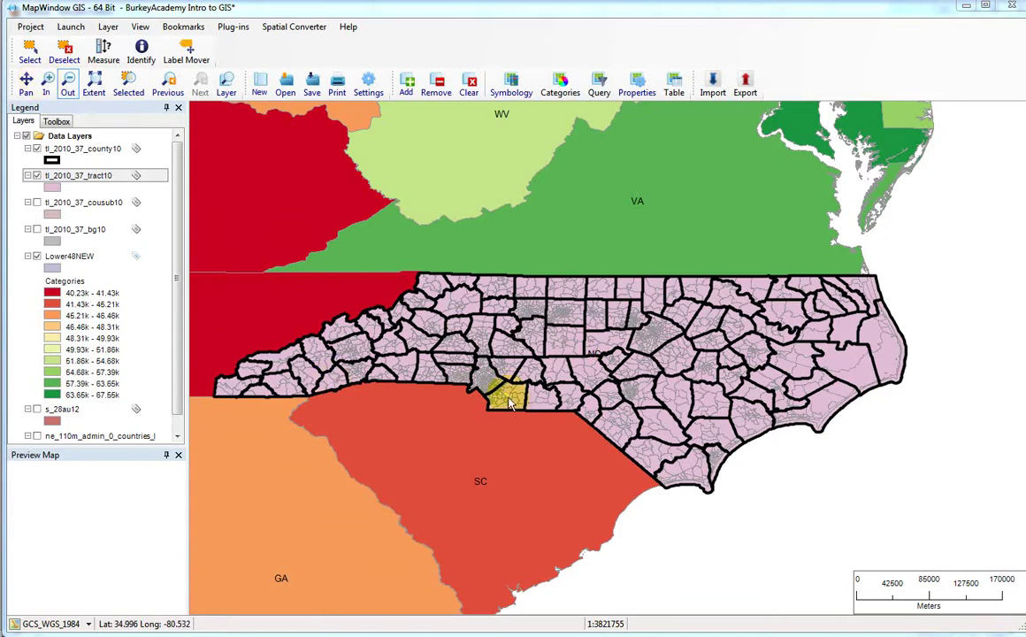
pyautogui.moveTo(1025, 51); pyautogui.dragTo(923, 30)
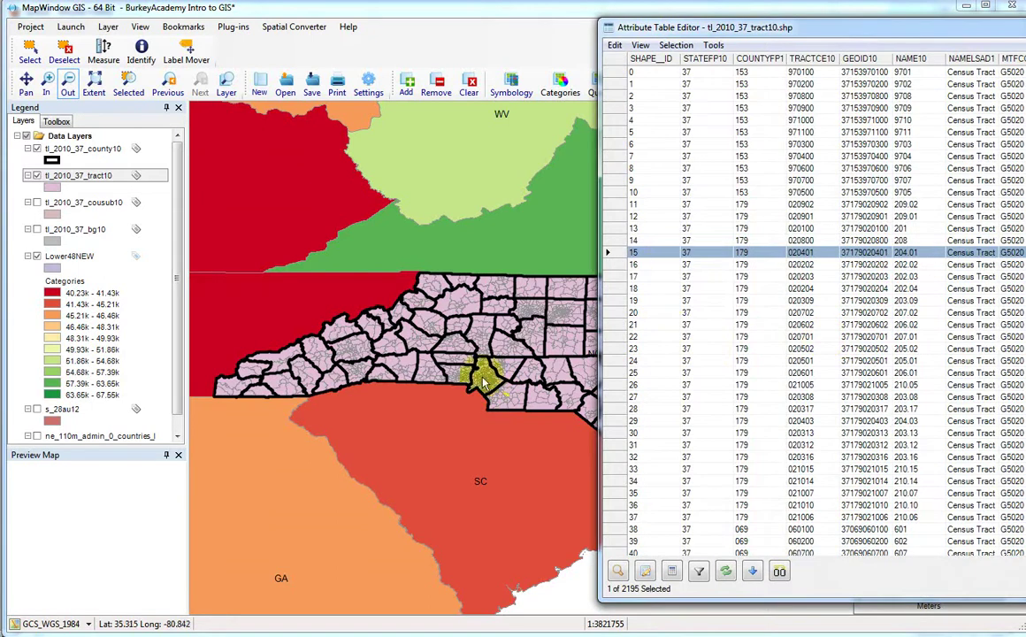
pyautogui.click(676, 46)
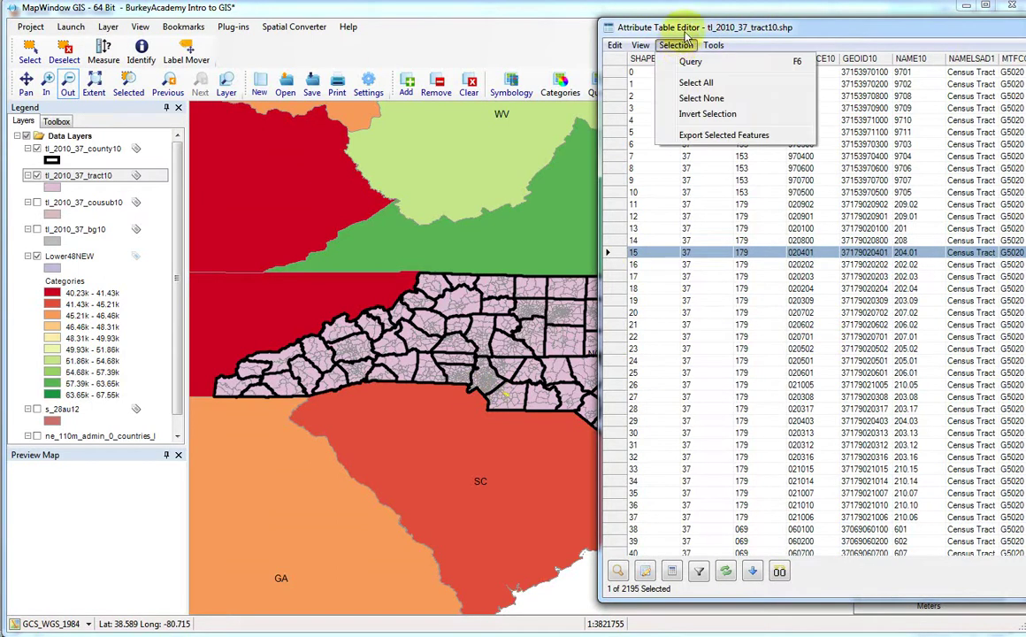
pyautogui.click(693, 32)
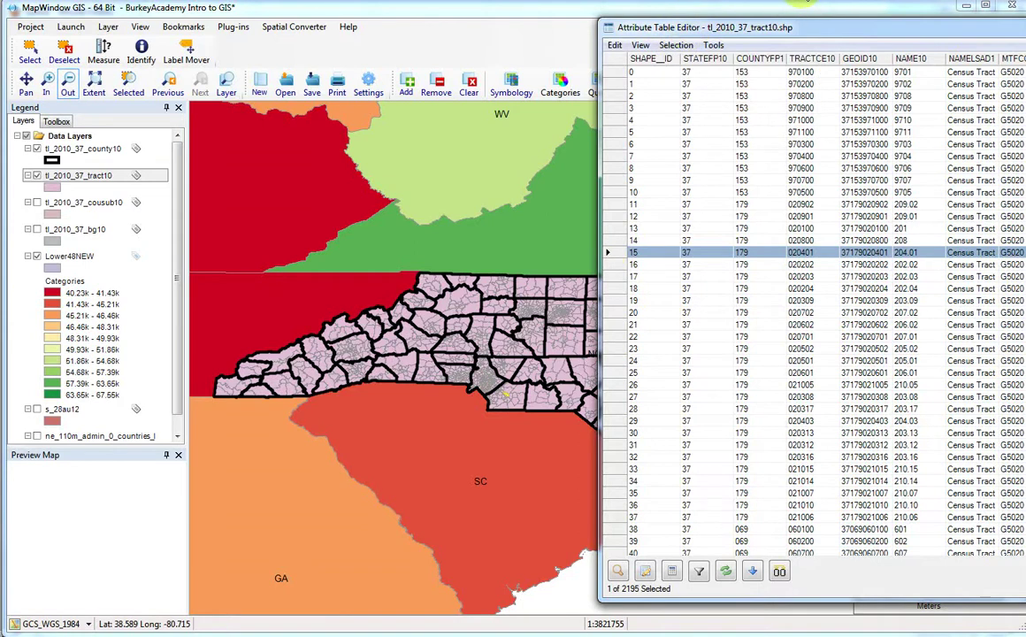
pyautogui.moveTo(690, 27); pyautogui.dragTo(1025, 31)
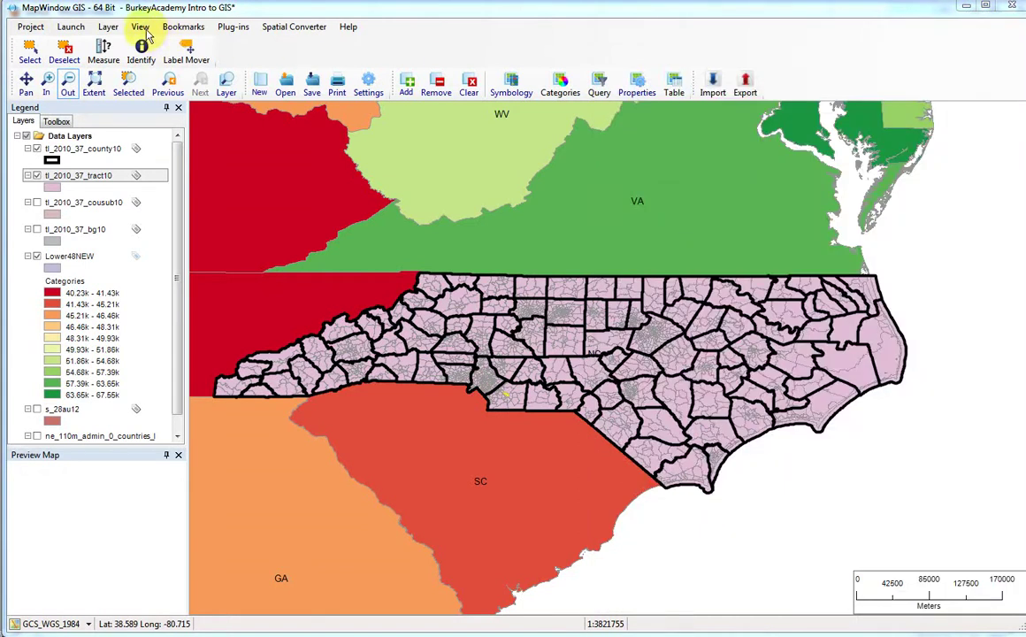
# Zoom the map to the extent of the selected census tract
pyautogui.click(140, 27)
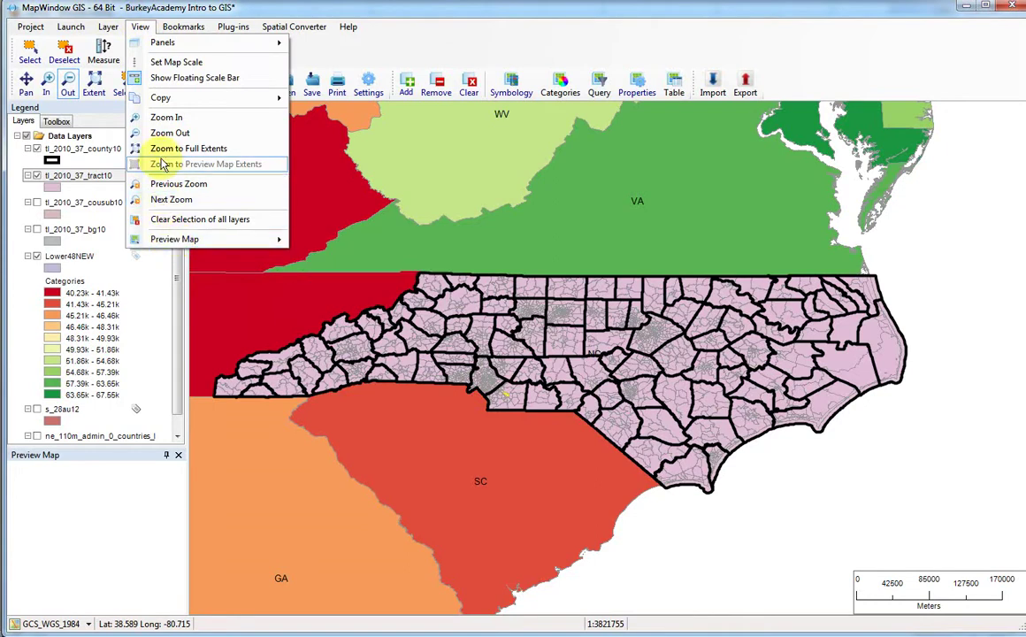
pyautogui.click(178, 16)
pyautogui.click(139, 30)
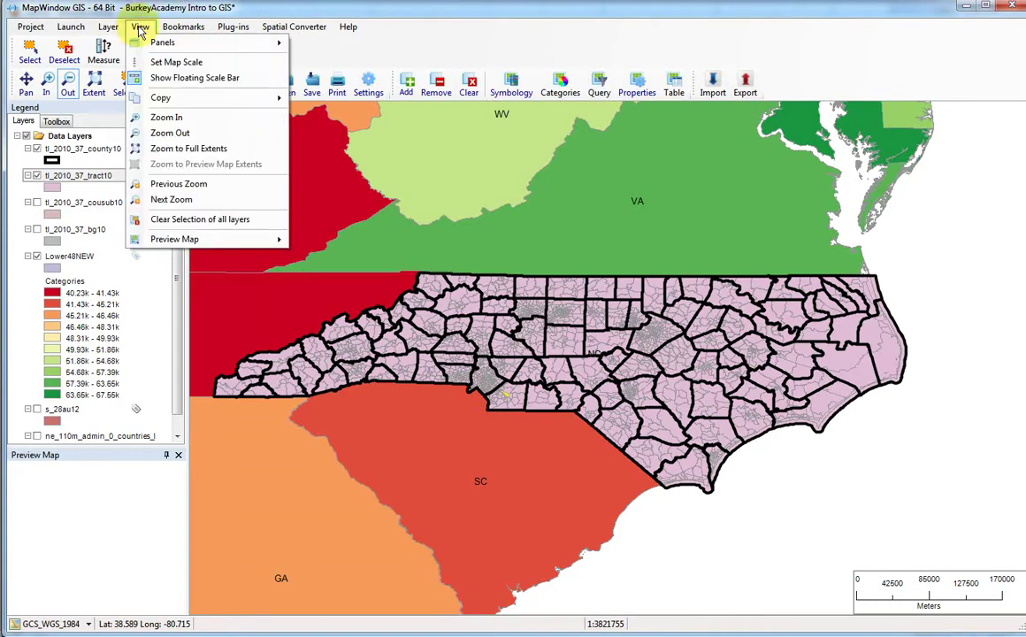
pyautogui.click(242, 33)
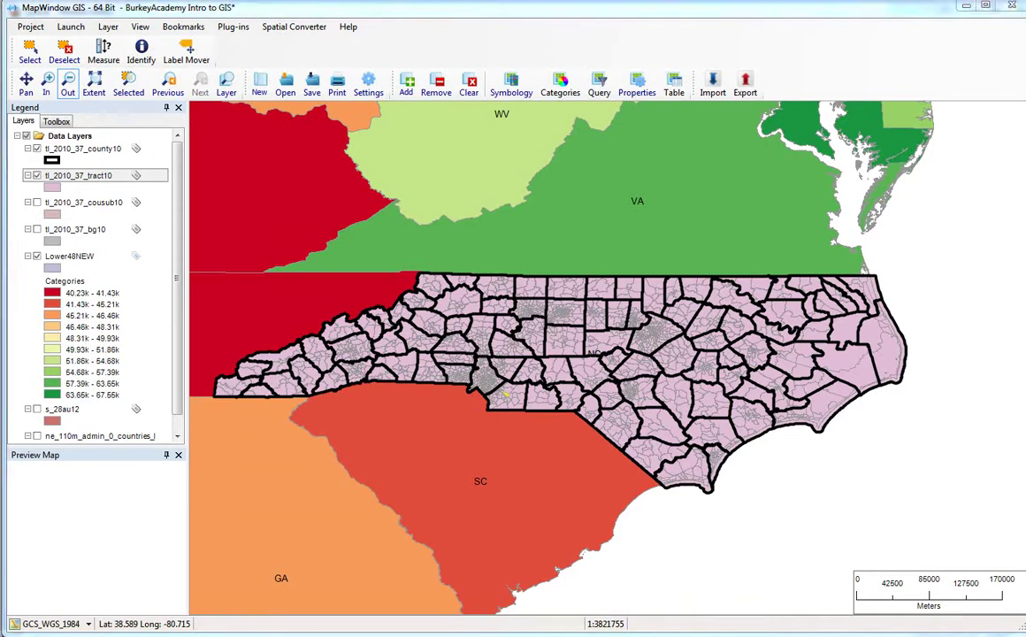
pyautogui.click(127, 85)
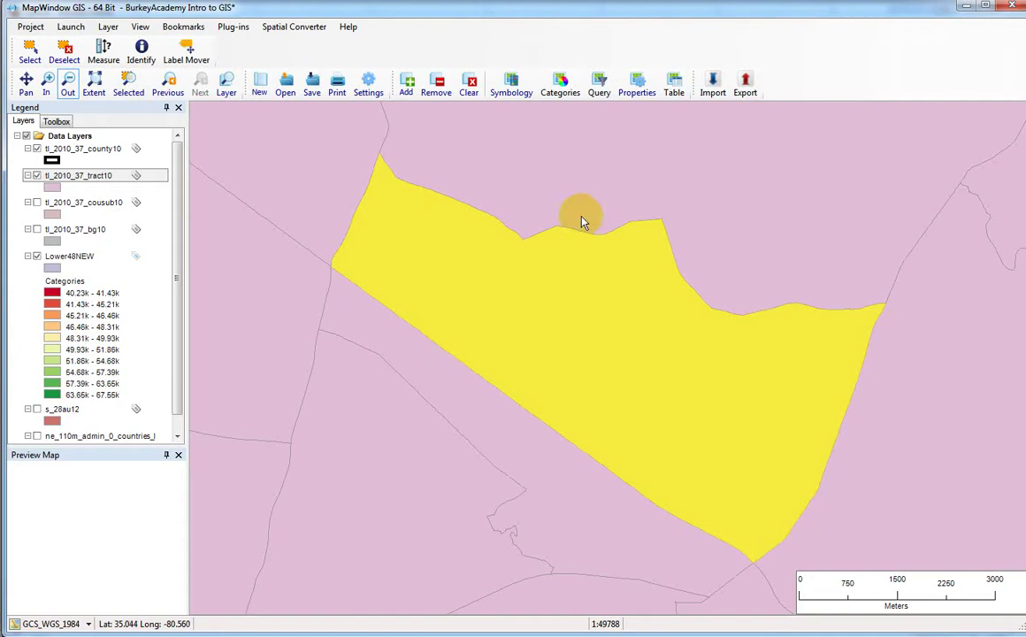
# Zoom out gradually from the selected tract to see its position within its county and North Carolina
pyautogui.click(184, 27)
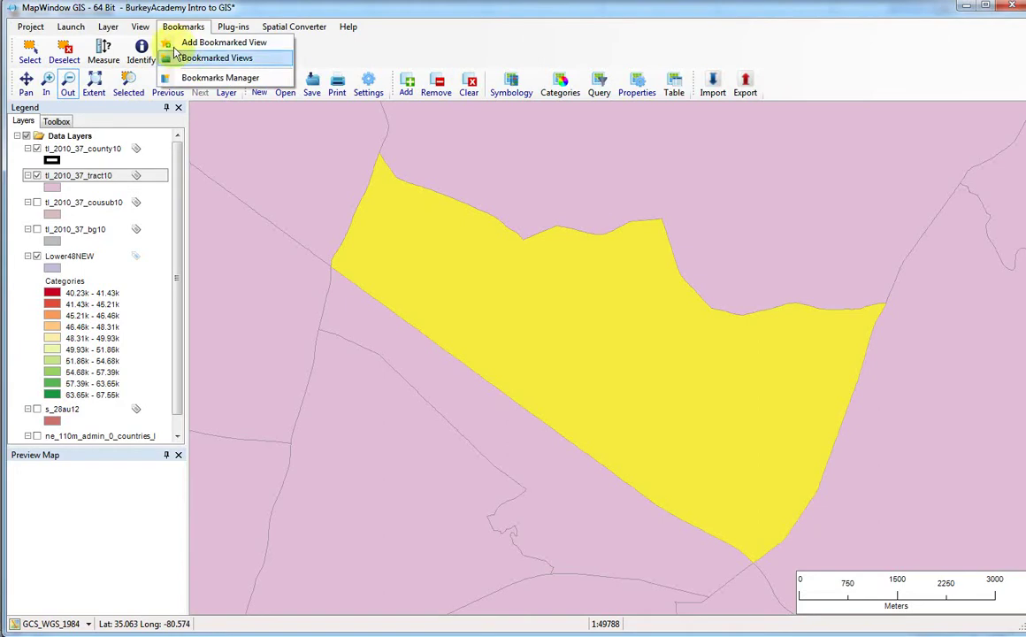
pyautogui.click(69, 82)
pyautogui.click(577, 314)
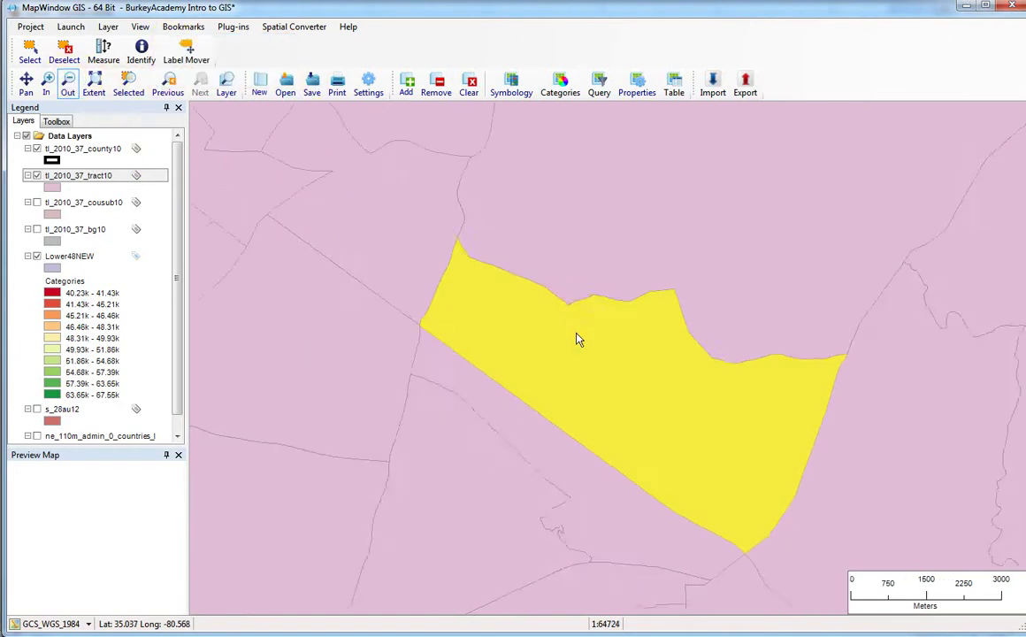
pyautogui.click(579, 347)
pyautogui.click(588, 403)
pyautogui.click(669, 353)
pyautogui.click(655, 364)
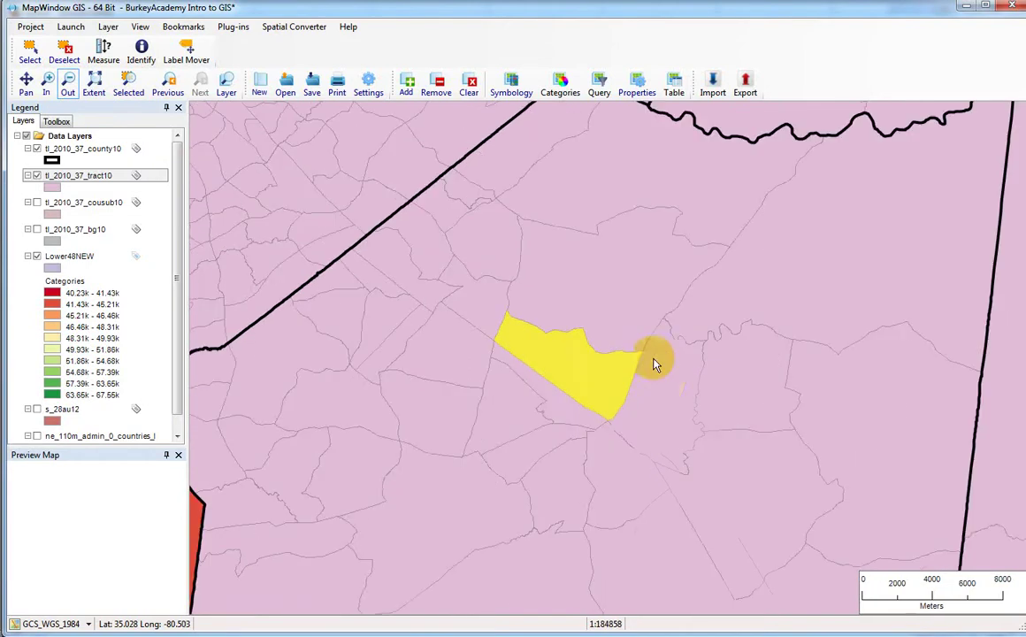
pyautogui.click(622, 406)
pyautogui.click(657, 299)
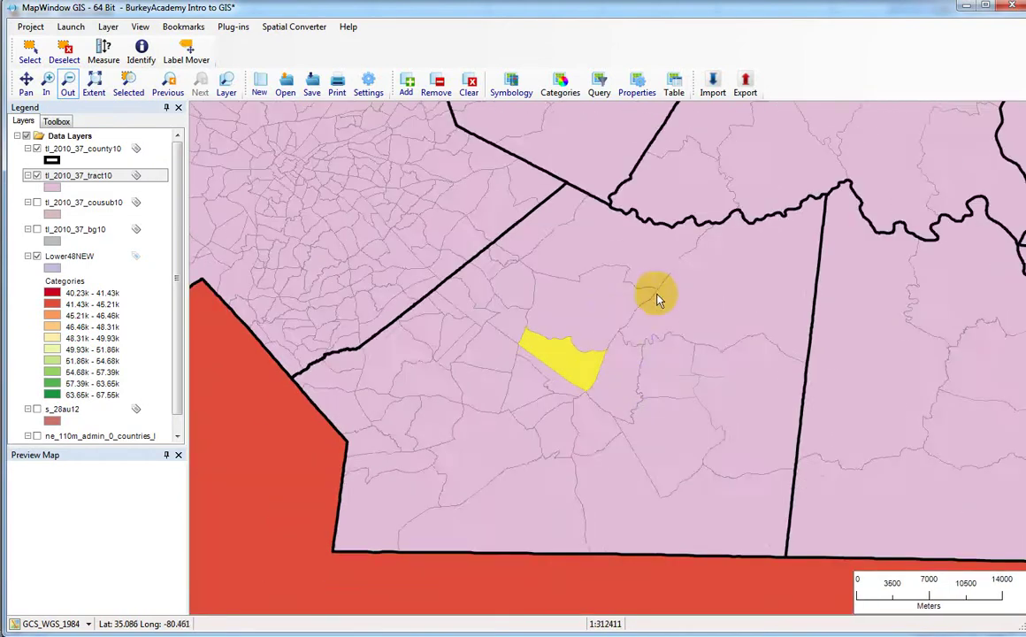
pyautogui.click(657, 299)
pyautogui.click(660, 298)
pyautogui.click(662, 298)
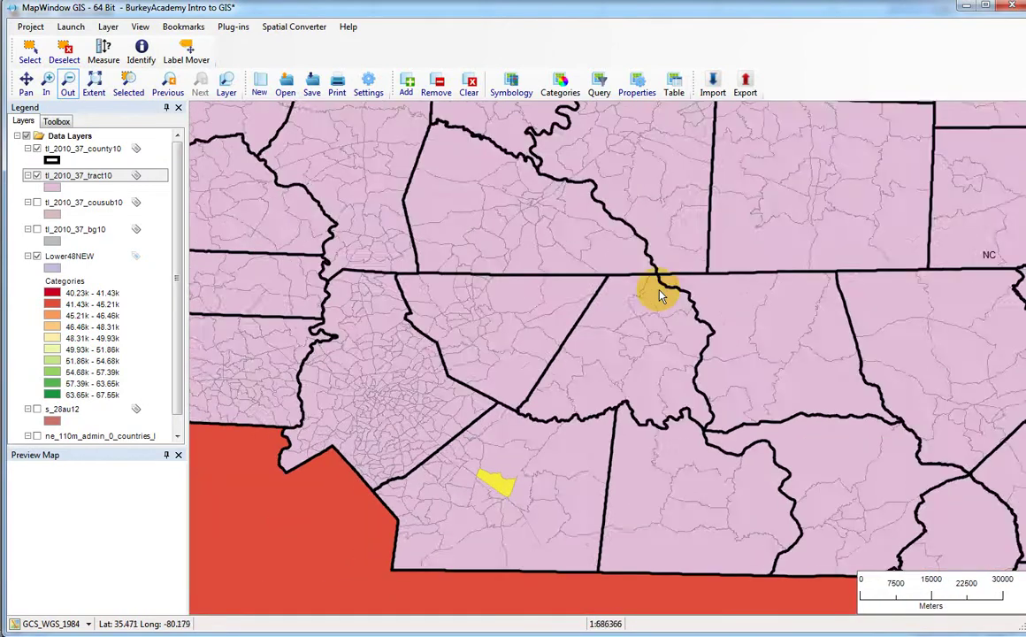
pyautogui.click(661, 298)
pyautogui.click(584, 252)
pyautogui.click(584, 275)
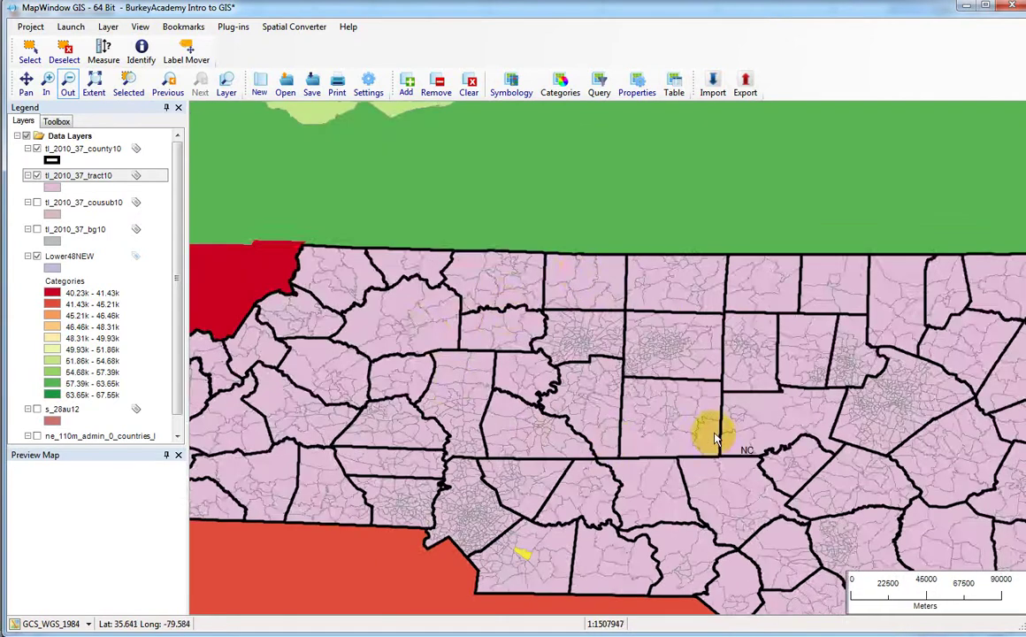
pyautogui.click(717, 440)
# Review the tract table's land area, water area and internal-point coordinate fields and close the table
pyautogui.moveTo(1025, 27); pyautogui.dragTo(392, 6)
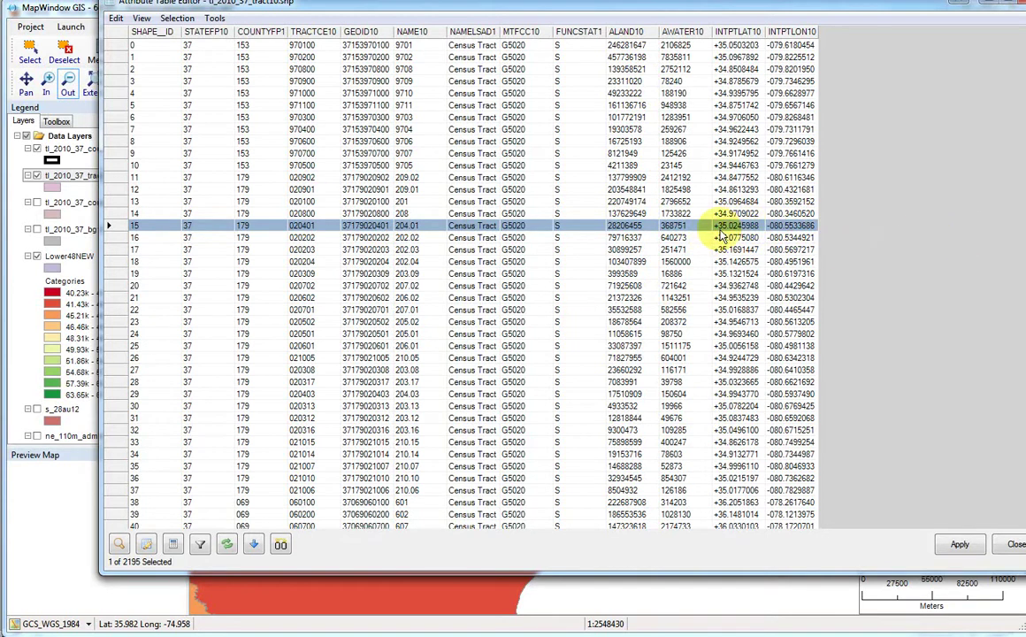
pyautogui.click(1017, 548)
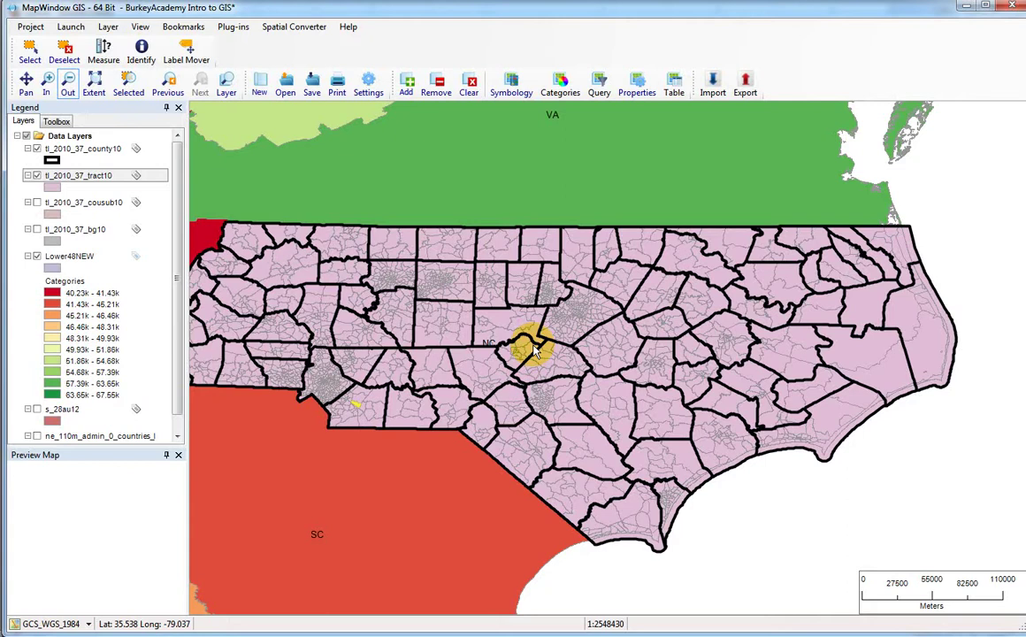
# Zoom in on the county with densely packed tracts in north-central North Carolina to examine its tract boundaries
pyautogui.click(26, 82)
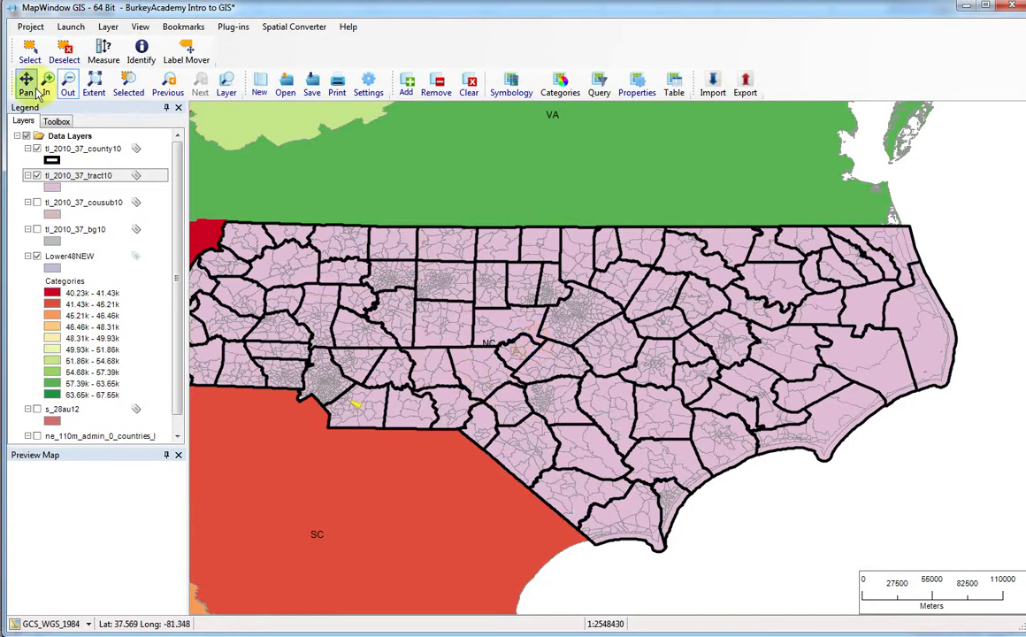
pyautogui.moveTo(315, 290); pyautogui.dragTo(444, 272)
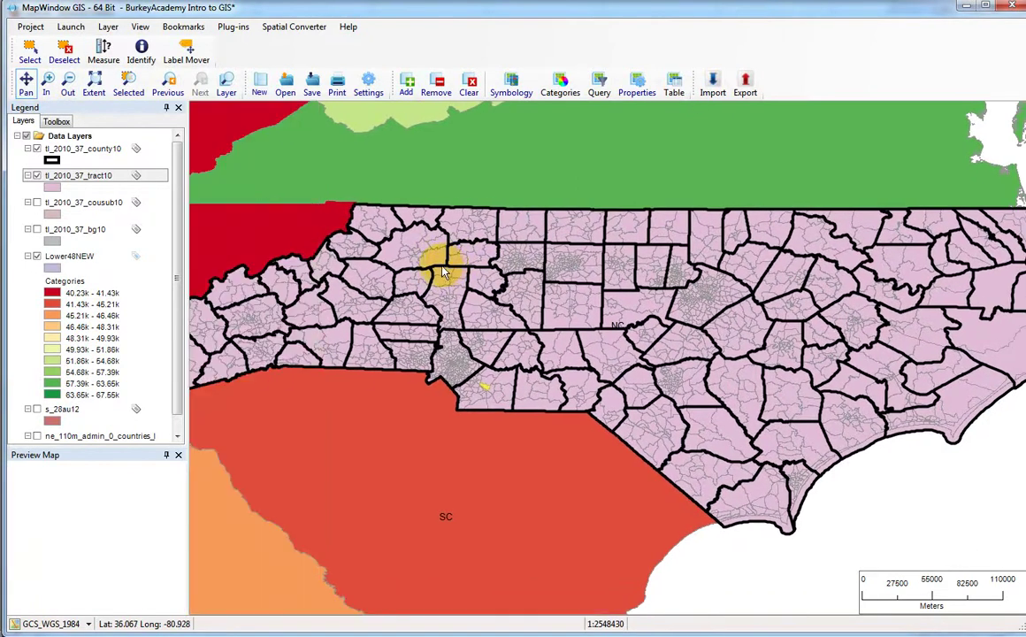
pyautogui.click(47, 81)
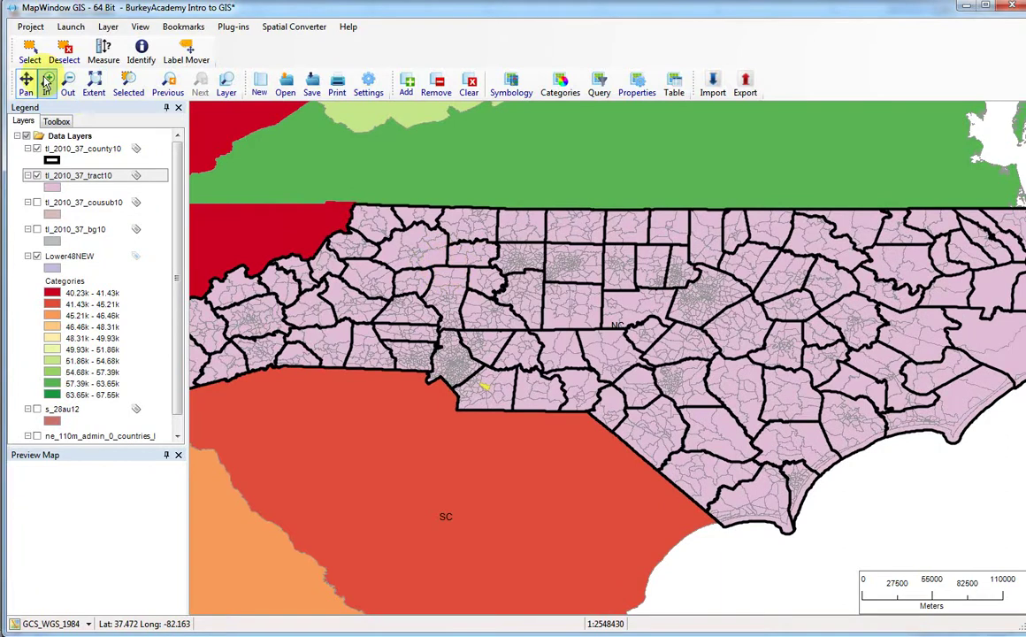
pyautogui.click(588, 279)
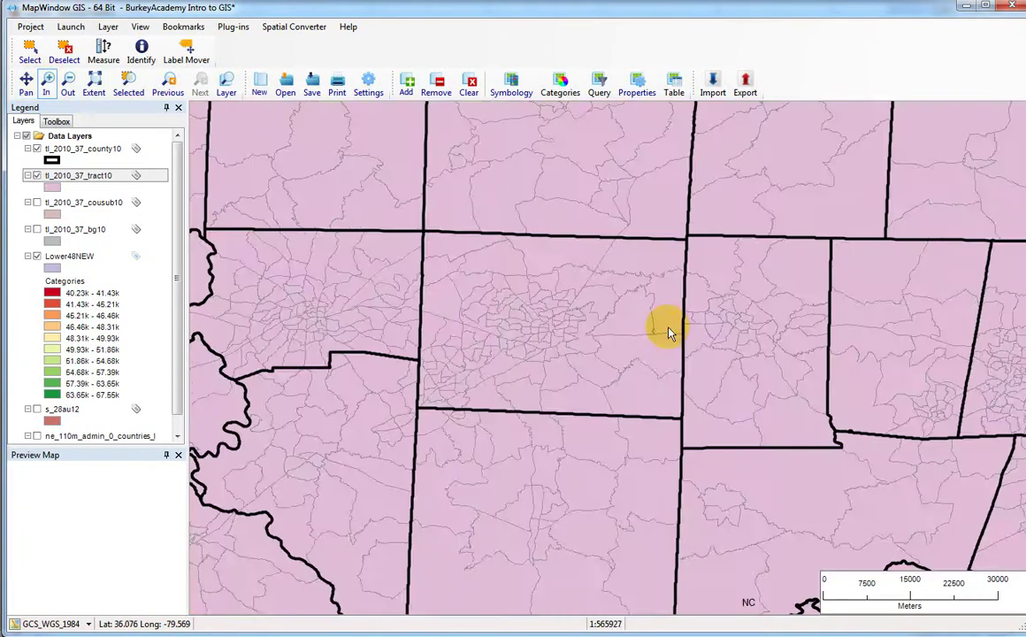
pyautogui.moveTo(372, 184); pyautogui.dragTo(759, 473)
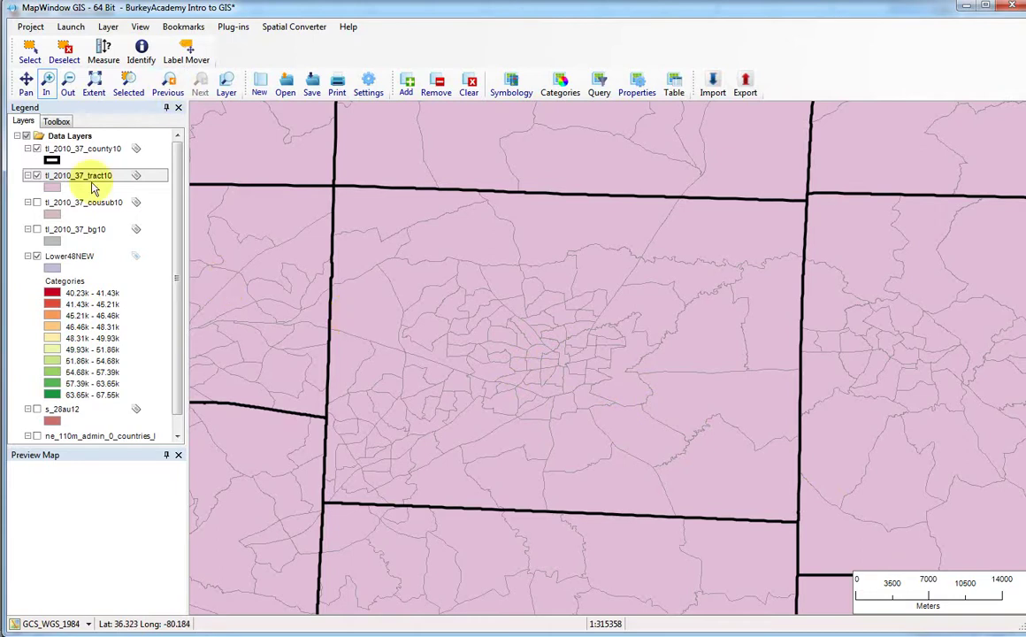
# Add the block group shapefile tl_2010_37_bg10.shp from the tl_2010_37_bg10 folder in NC Census Geographies 2010
pyautogui.click(409, 90)
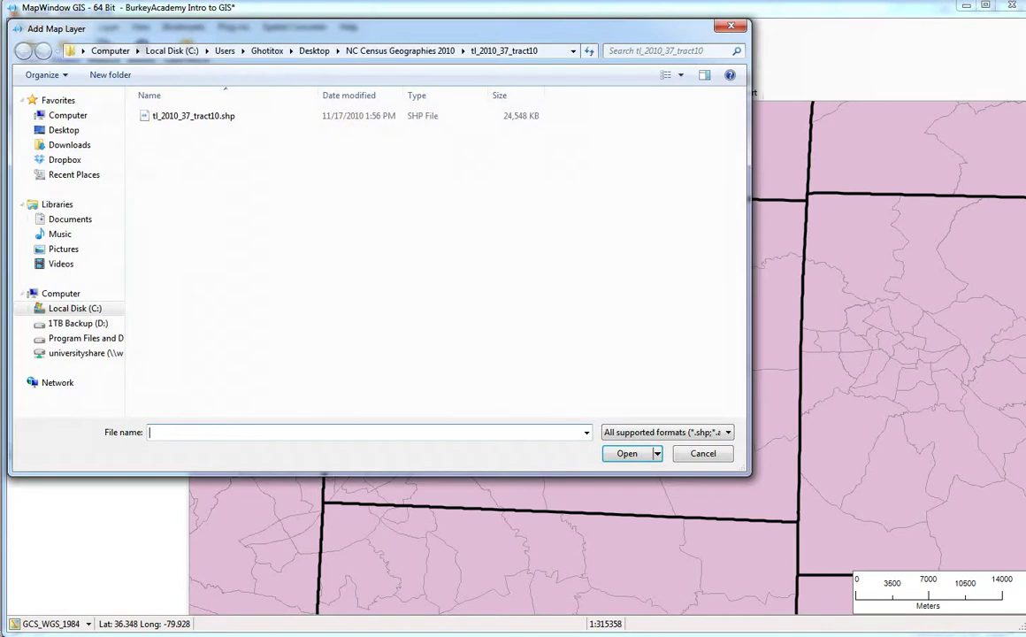
pyautogui.click(409, 51)
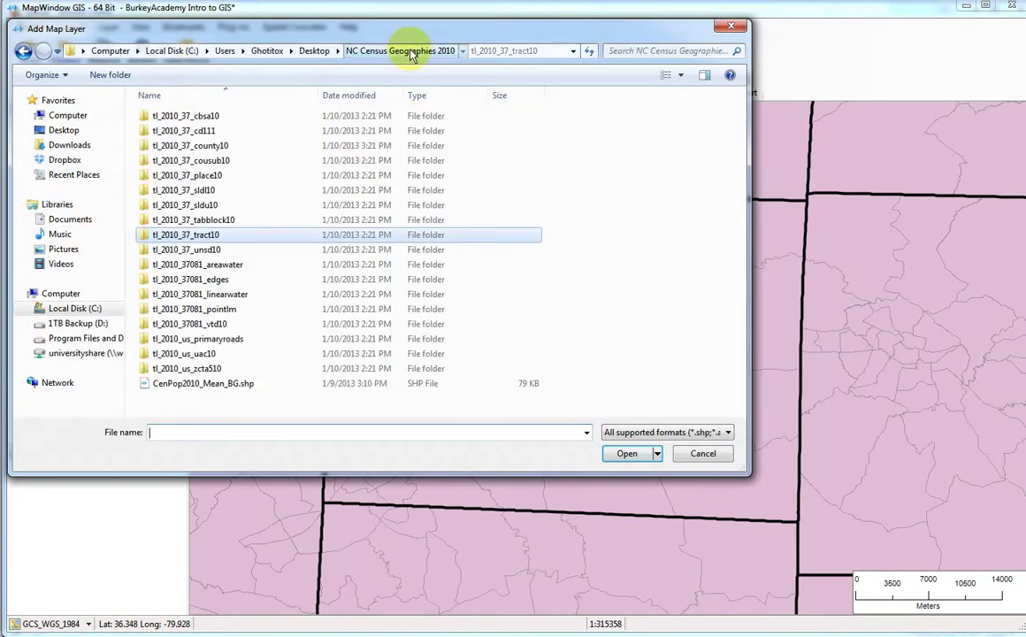
pyautogui.click(194, 134)
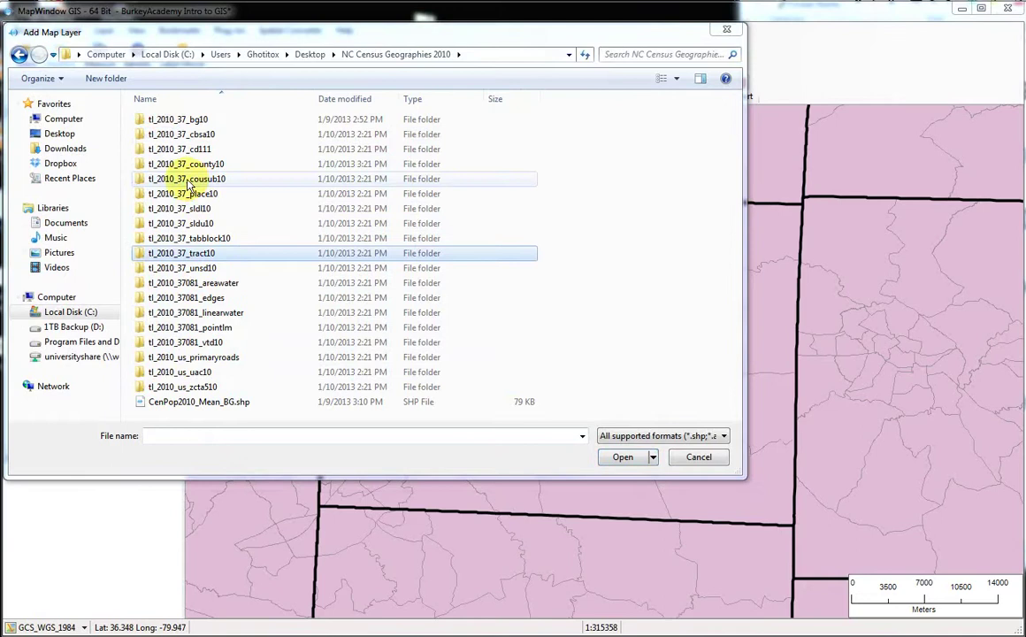
pyautogui.click(192, 175)
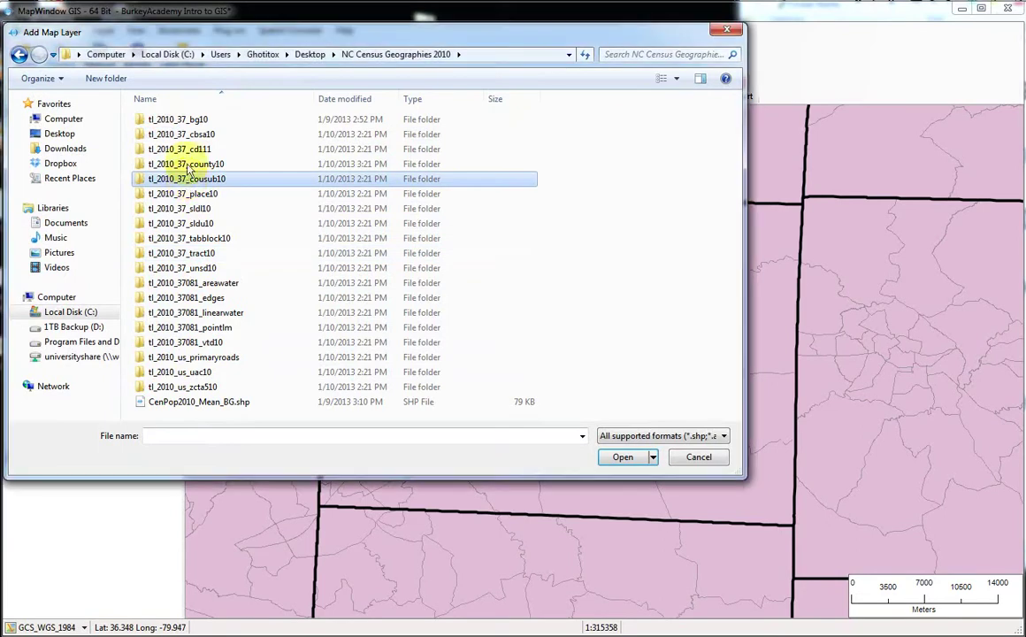
pyautogui.doubleClick(196, 121)
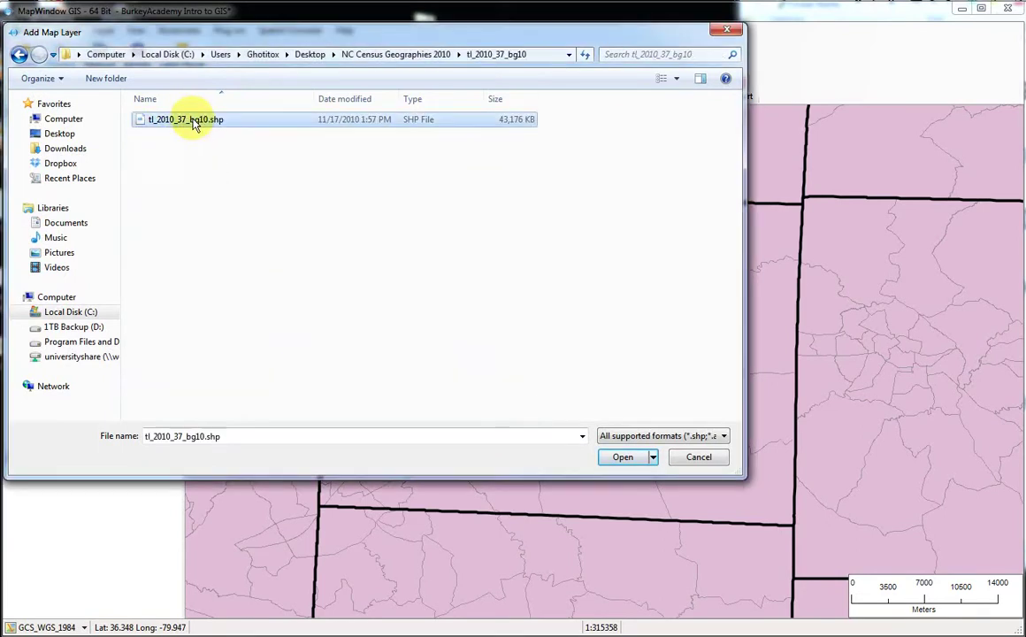
pyautogui.doubleClick(190, 121)
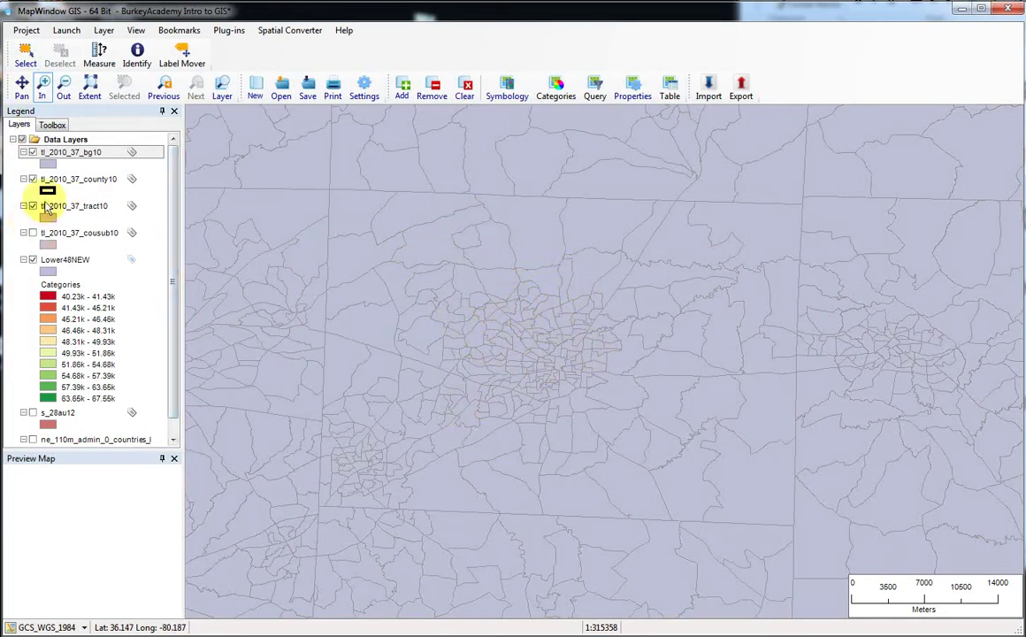
# Style the tl_2010_37_tract10 layer with no fill and a red outline in the second-thinnest width
pyautogui.click(89, 211)
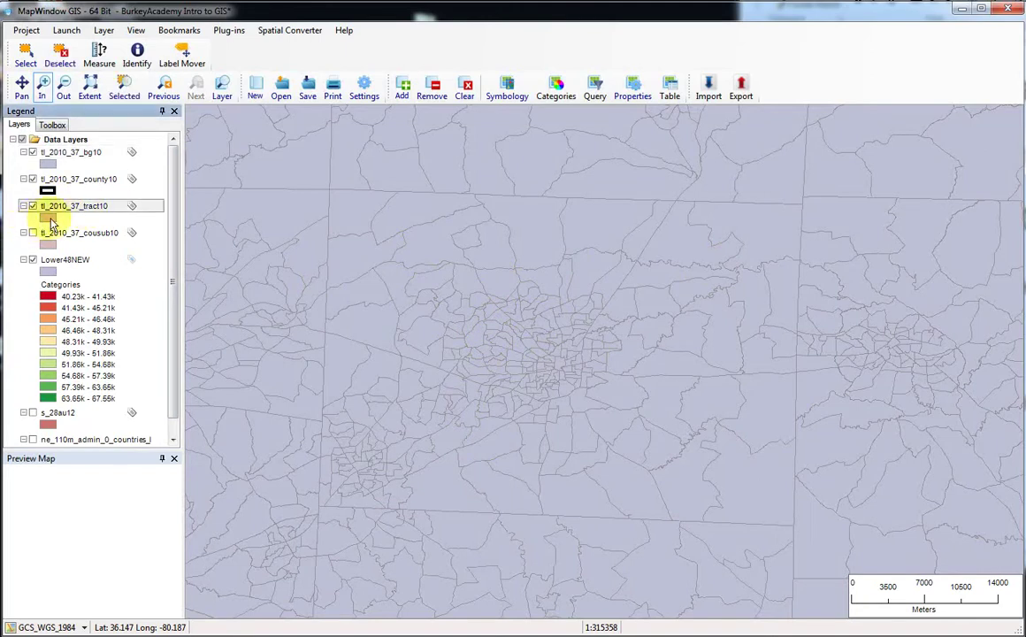
pyautogui.click(48, 218)
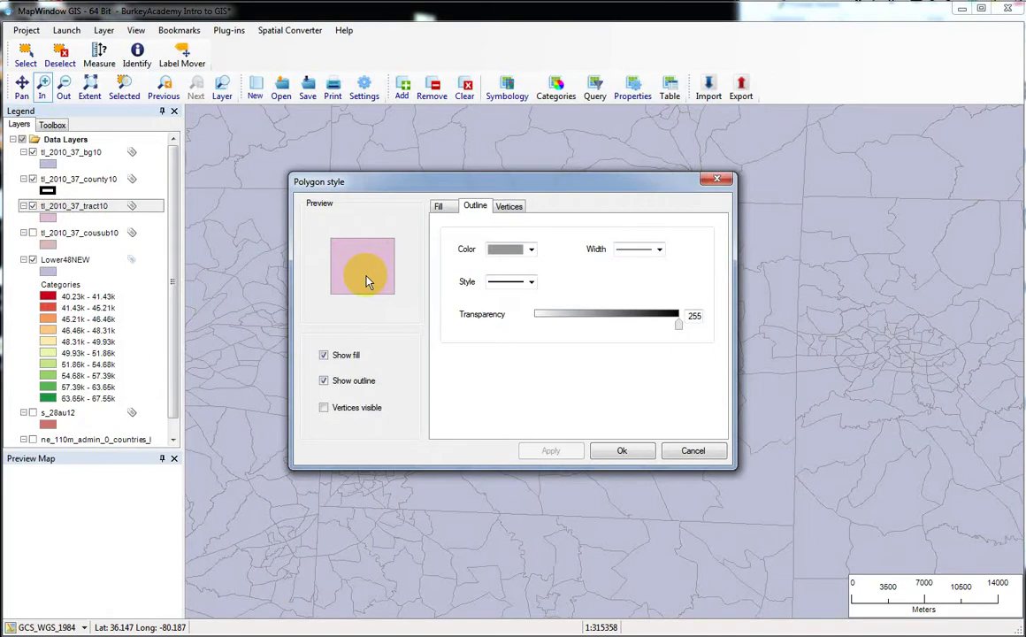
pyautogui.click(324, 357)
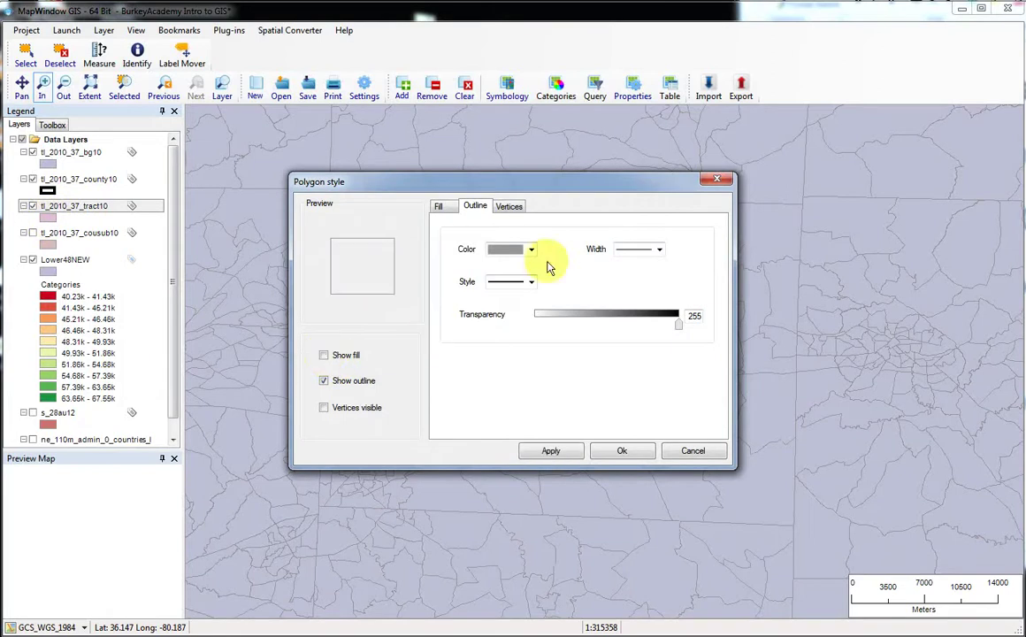
pyautogui.click(532, 251)
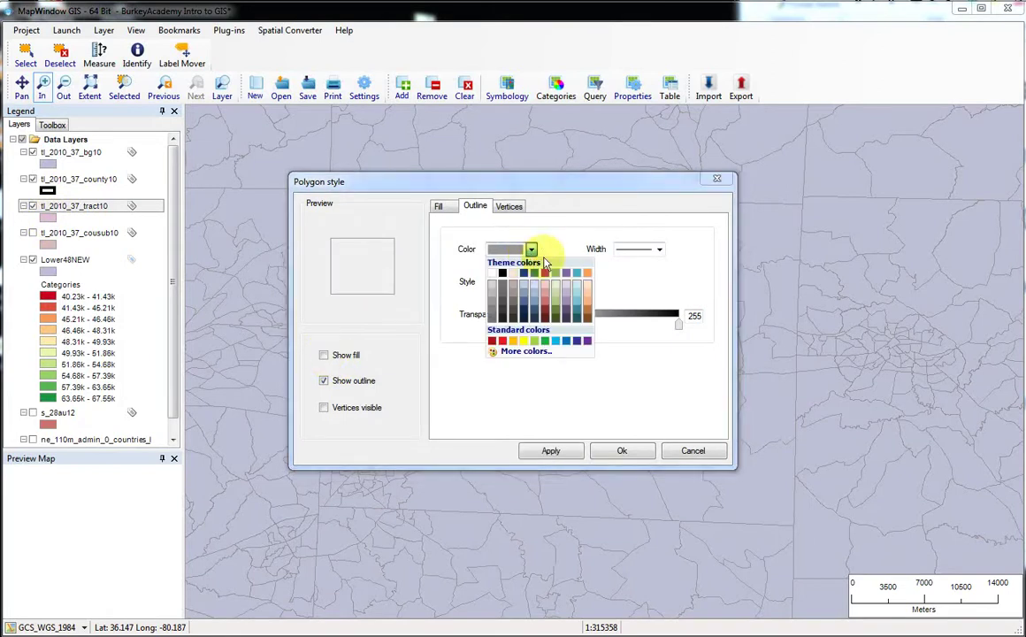
pyautogui.click(502, 344)
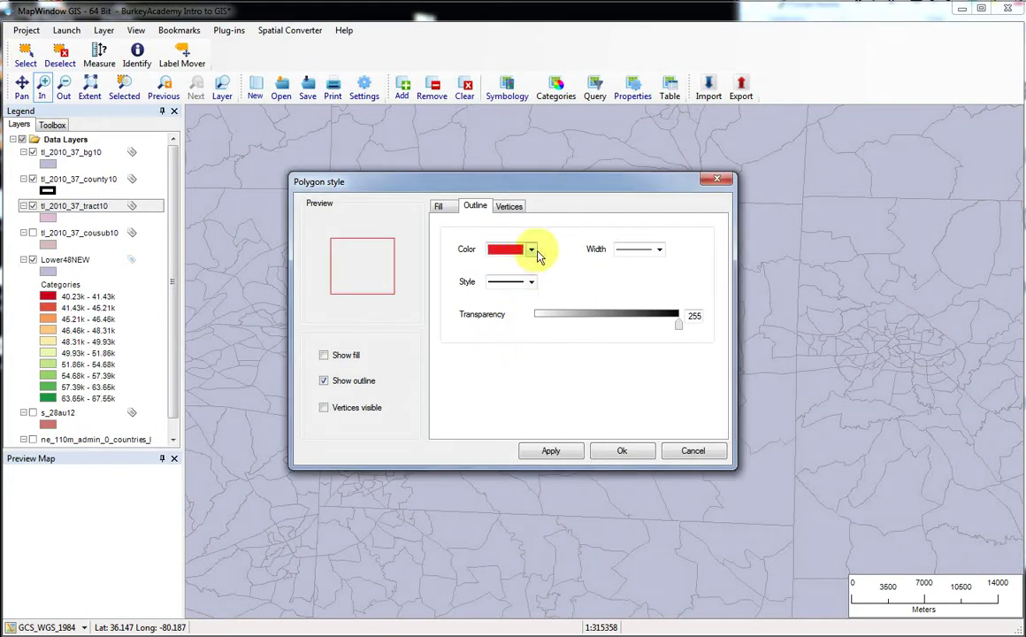
pyautogui.click(659, 251)
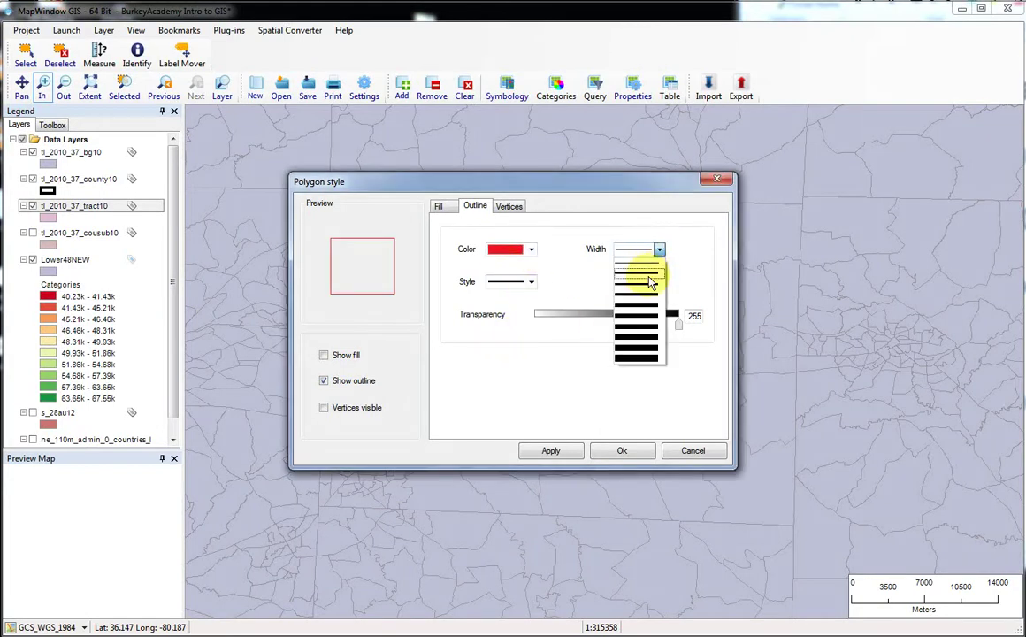
pyautogui.click(649, 277)
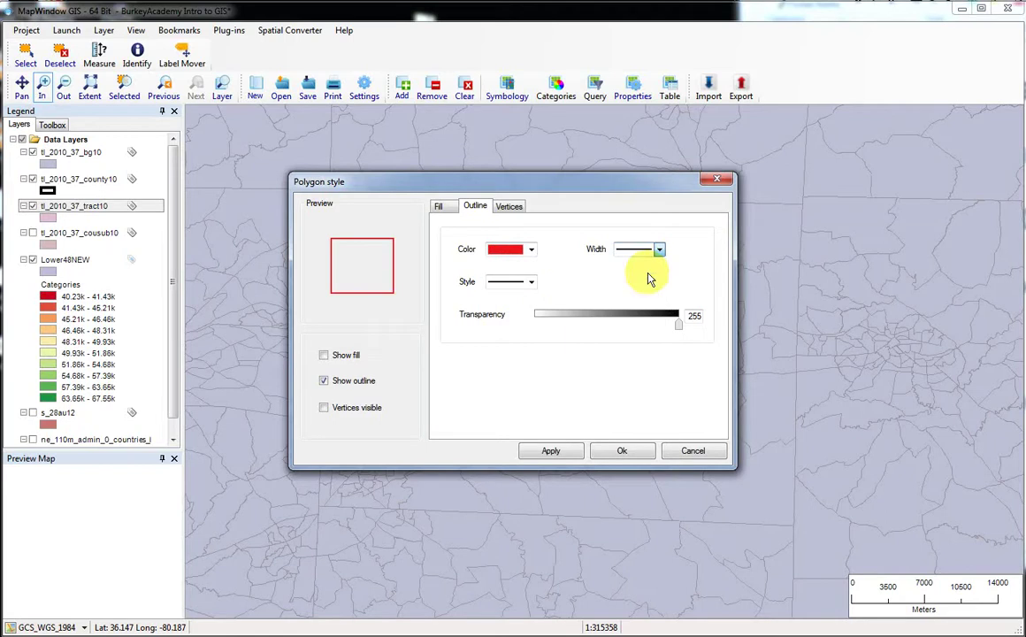
pyautogui.click(566, 454)
pyautogui.click(618, 451)
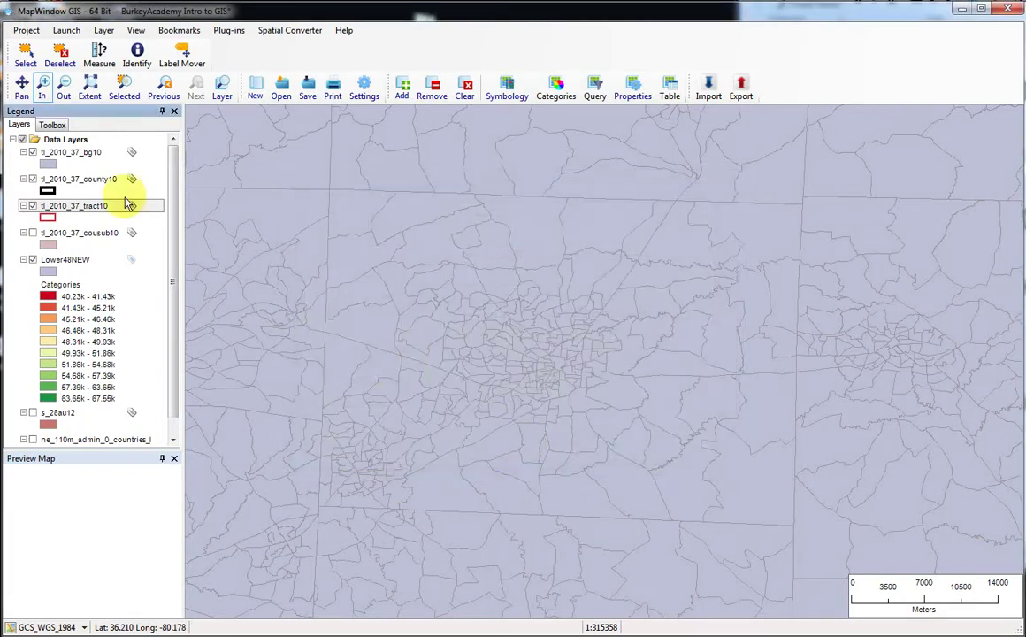
# Reorder the layers so tl_2010_37_county10 is topmost, followed by tl_2010_37_tract10 above tl_2010_37_bg10
pyautogui.moveTo(78, 212)
pyautogui.mouseDown()
pyautogui.moveTo(75, 160)
pyautogui.moveTo(87, 140)
pyautogui.mouseUp()
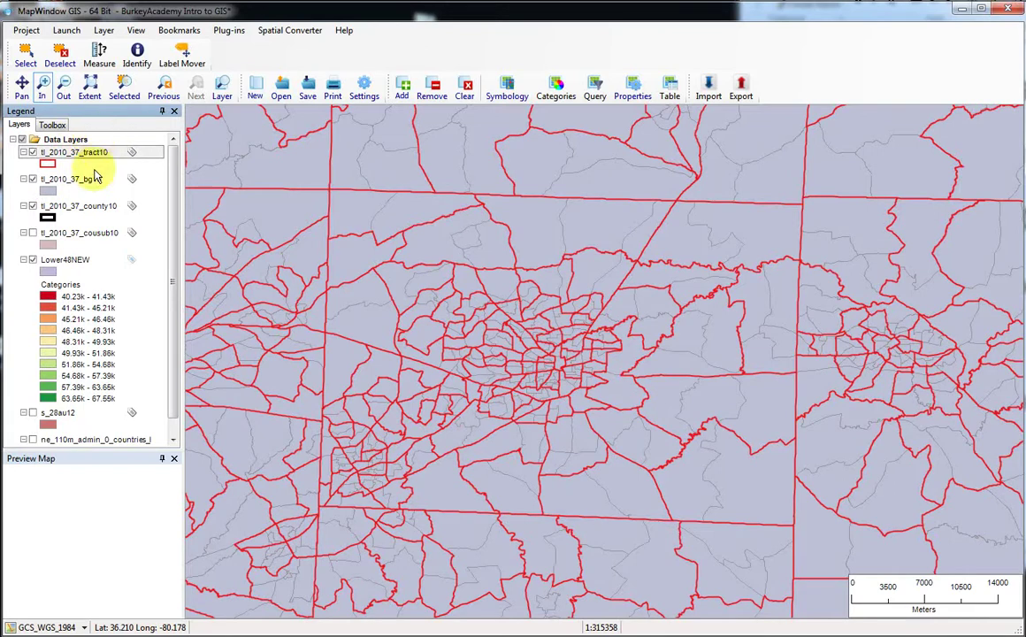
pyautogui.moveTo(98, 206); pyautogui.dragTo(84, 139)
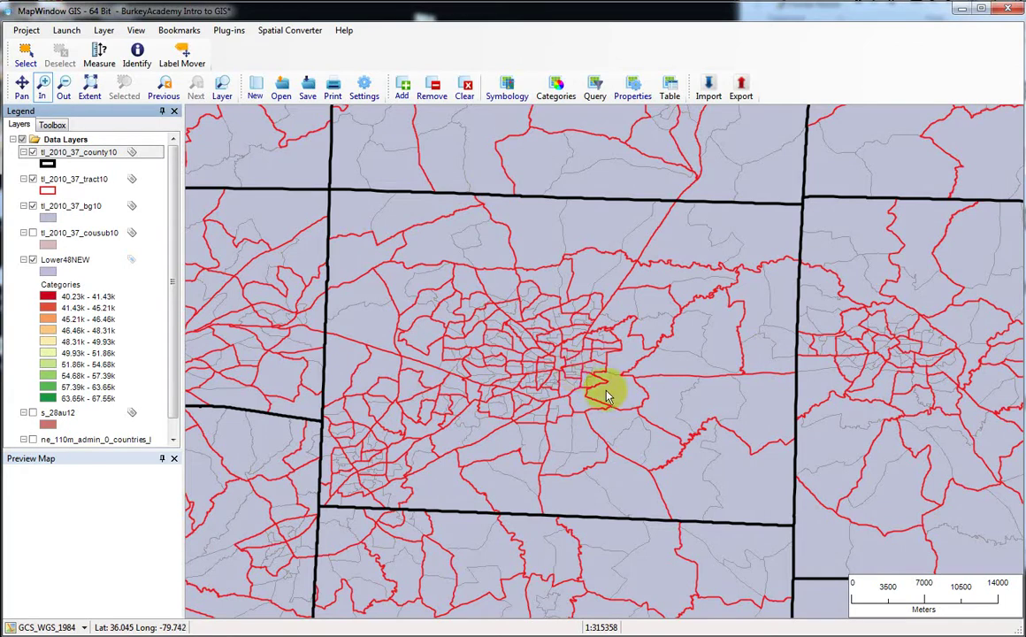
pyautogui.moveTo(480, 237); pyautogui.dragTo(836, 557)
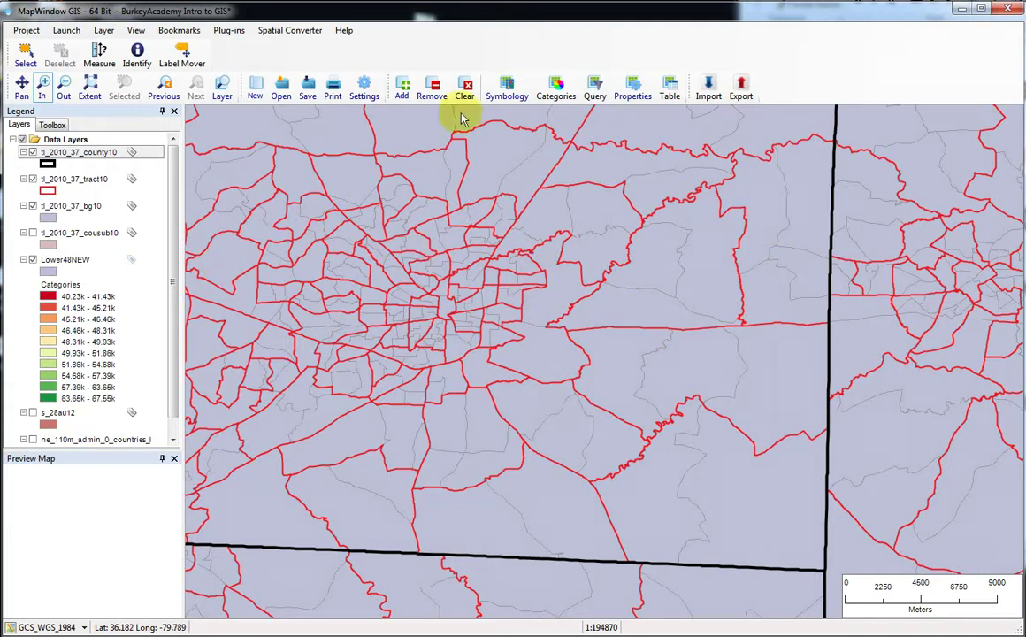
# Add the census block shapefile from the tl_2010_37_tabblock10 folder in NC Census Geographies 2010
pyautogui.click(407, 92)
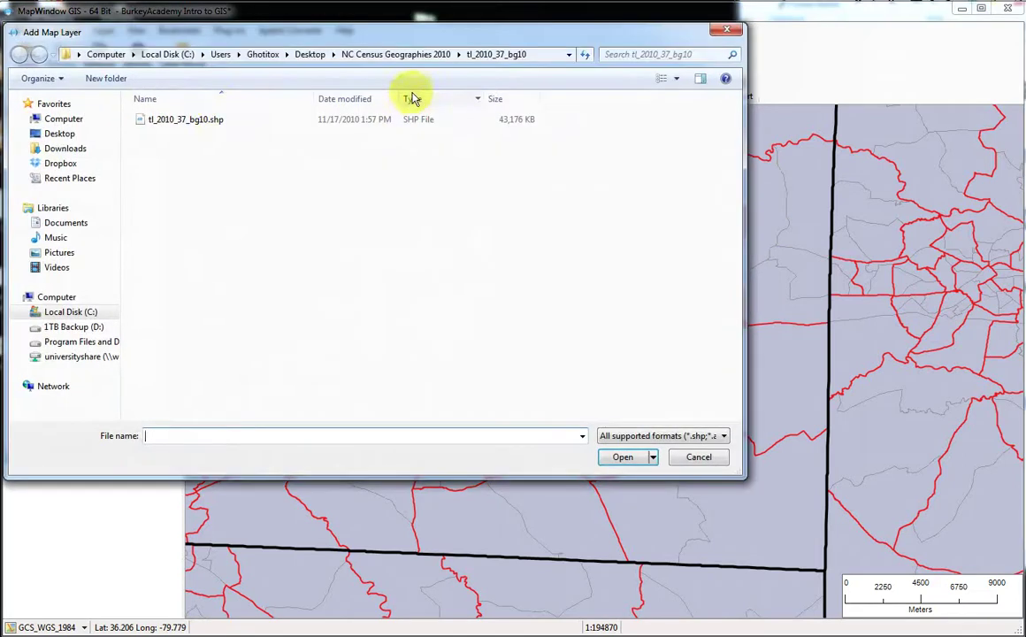
pyautogui.click(390, 55)
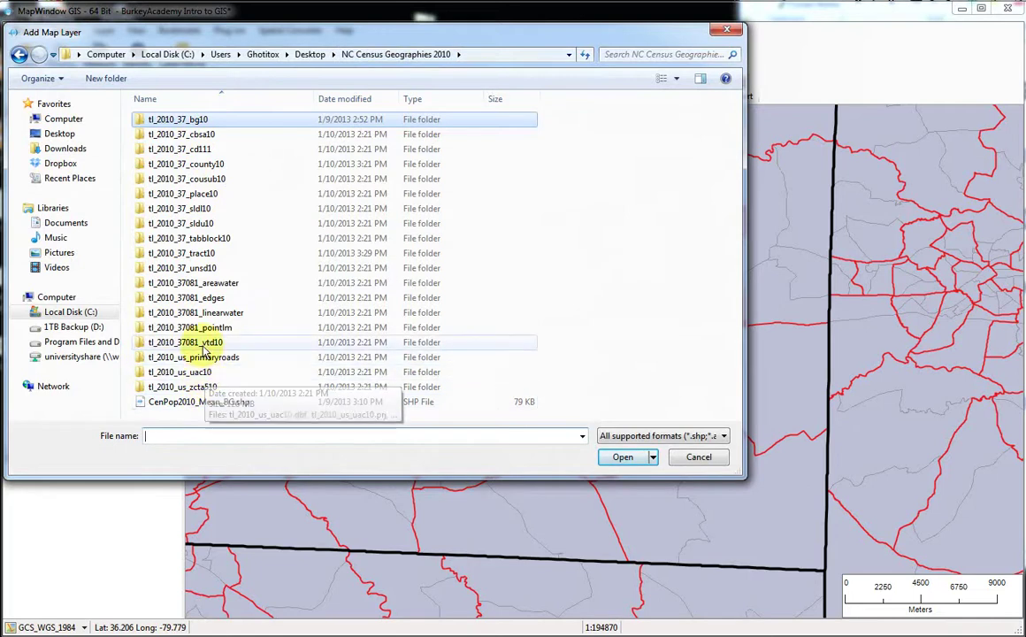
pyautogui.doubleClick(200, 238)
pyautogui.click(161, 121)
pyautogui.doubleClick(193, 122)
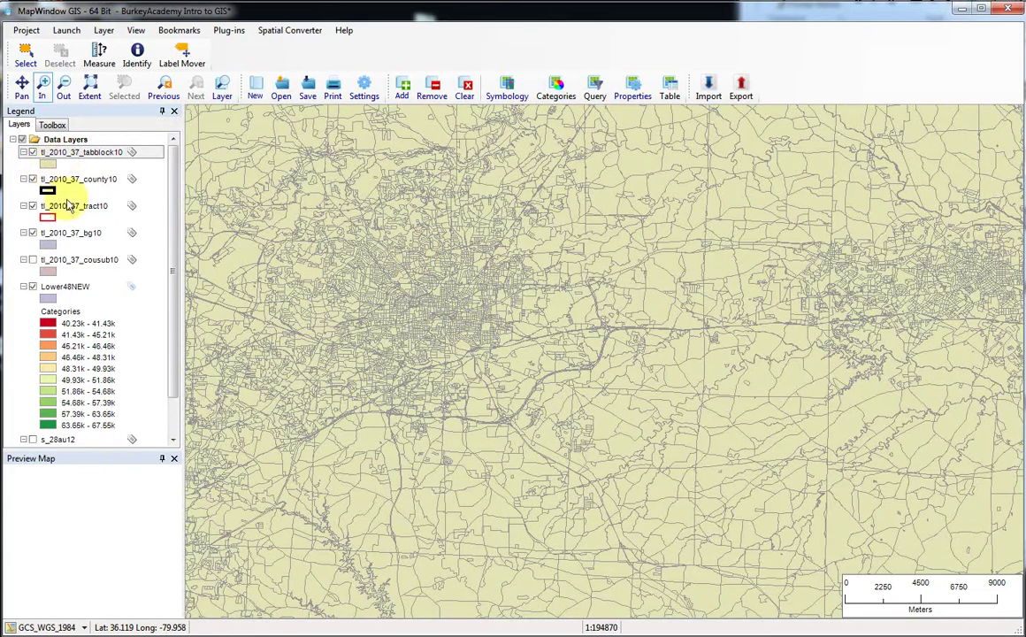
# Style the tl_2010_37_bg10 layer with no fill and a medium blue outline in a slightly thicker width
pyautogui.click(49, 246)
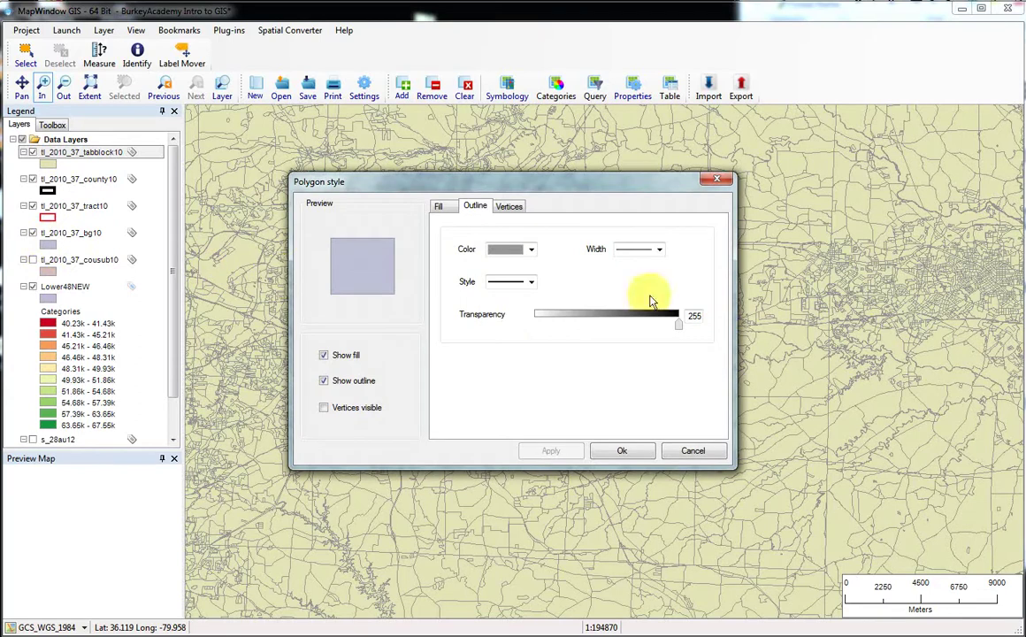
pyautogui.click(324, 355)
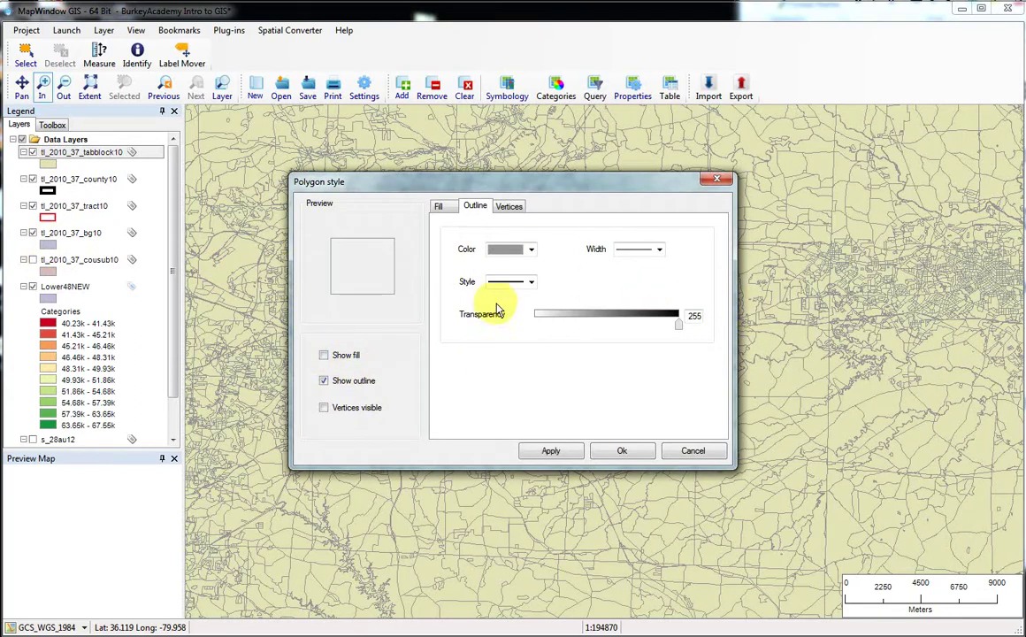
pyautogui.click(531, 252)
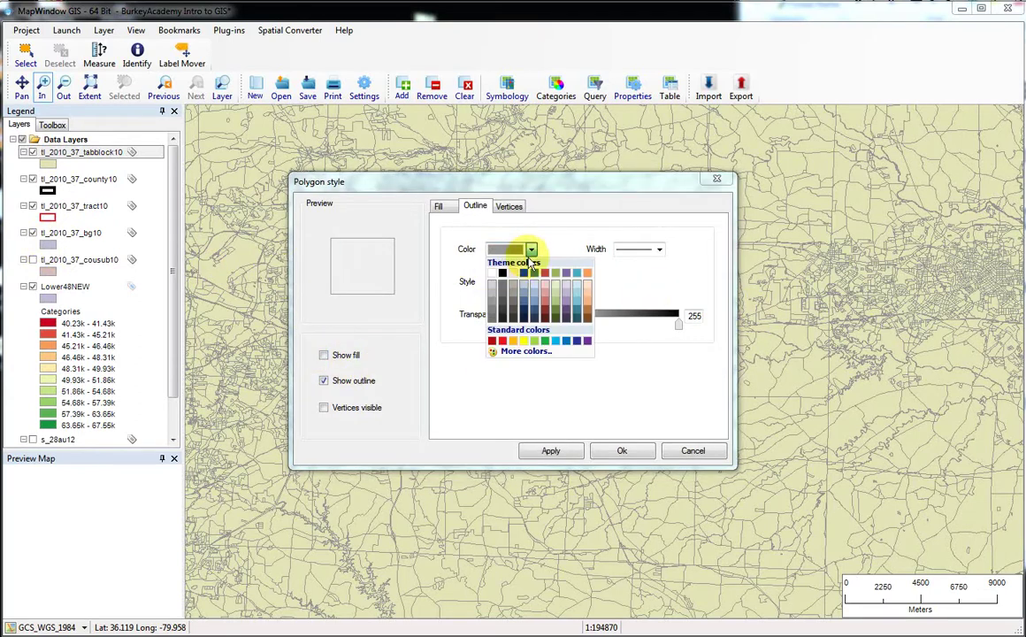
pyautogui.click(537, 277)
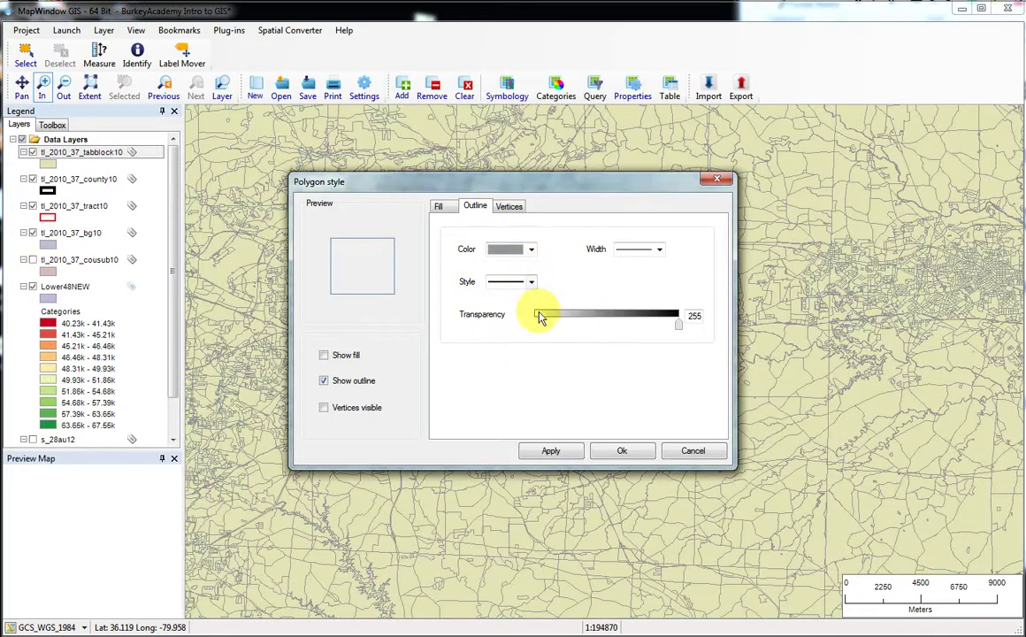
pyautogui.click(532, 254)
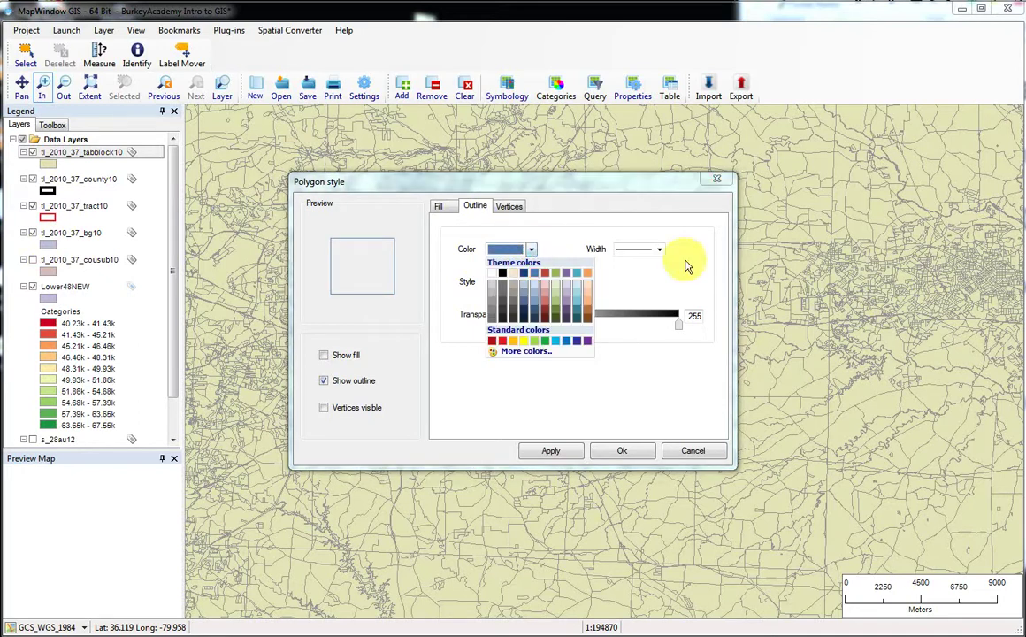
pyautogui.click(659, 250)
pyautogui.click(659, 250)
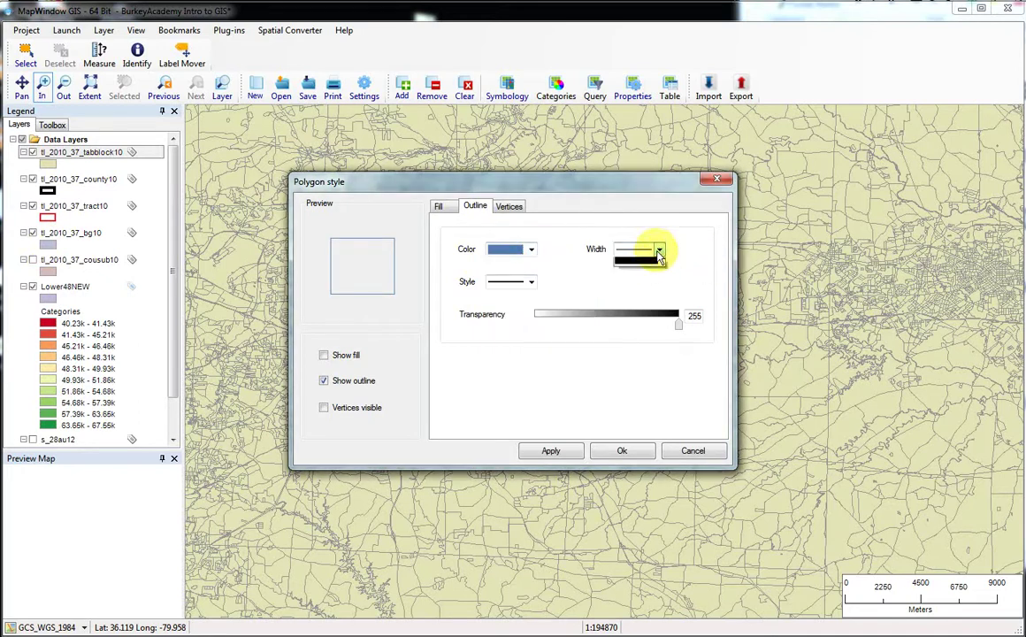
pyautogui.click(652, 282)
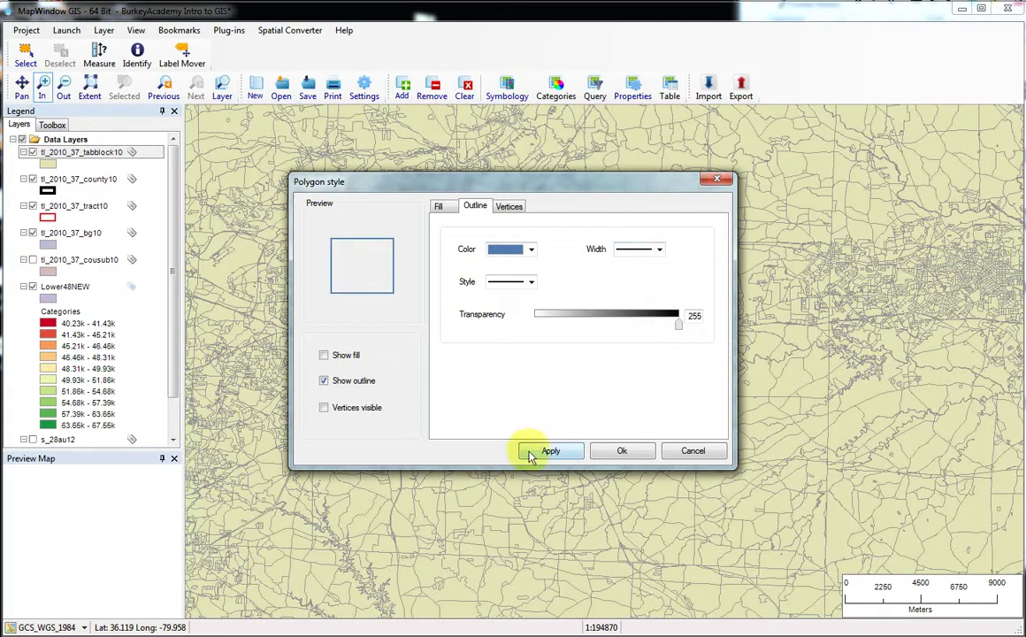
pyautogui.click(623, 452)
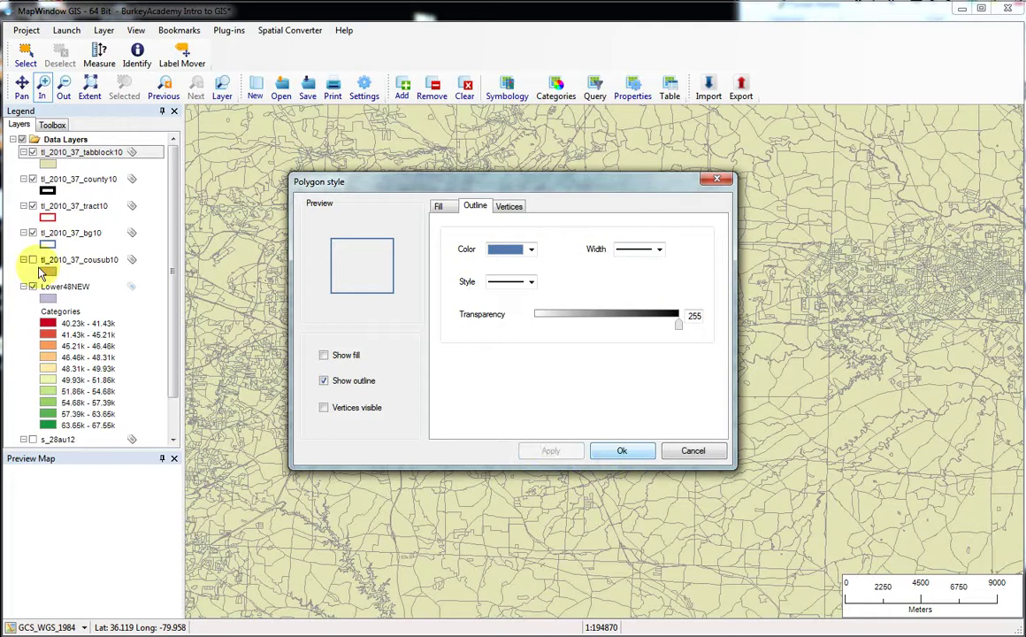
# Move the tl_2010_37_bg10 layer above tl_2010_37_tabblock10 to overlay block group boundaries on the census blocks
pyautogui.click(66, 233)
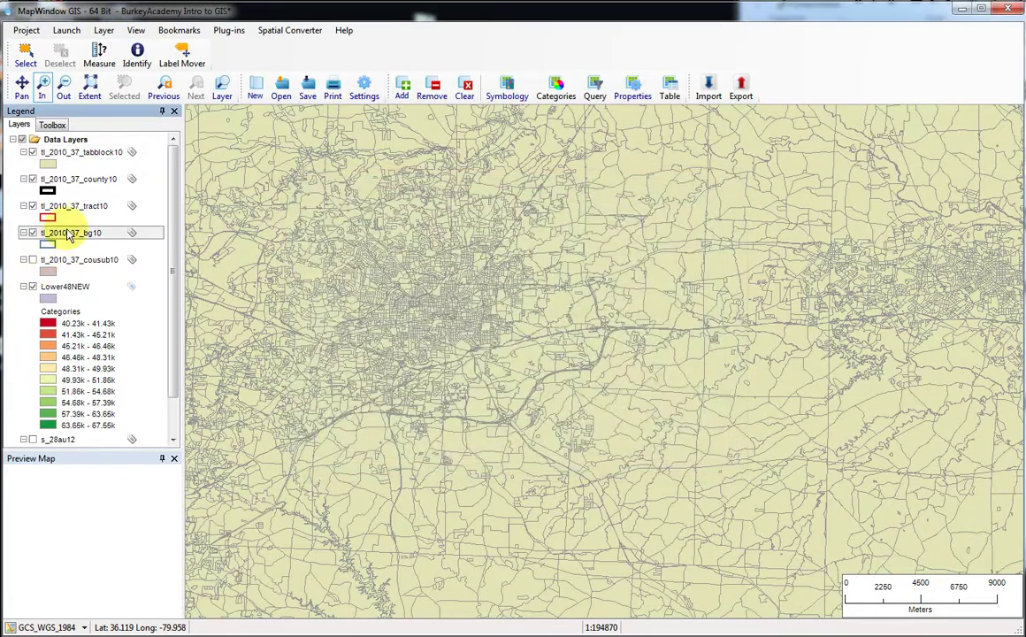
pyautogui.moveTo(71, 239); pyautogui.dragTo(127, 180)
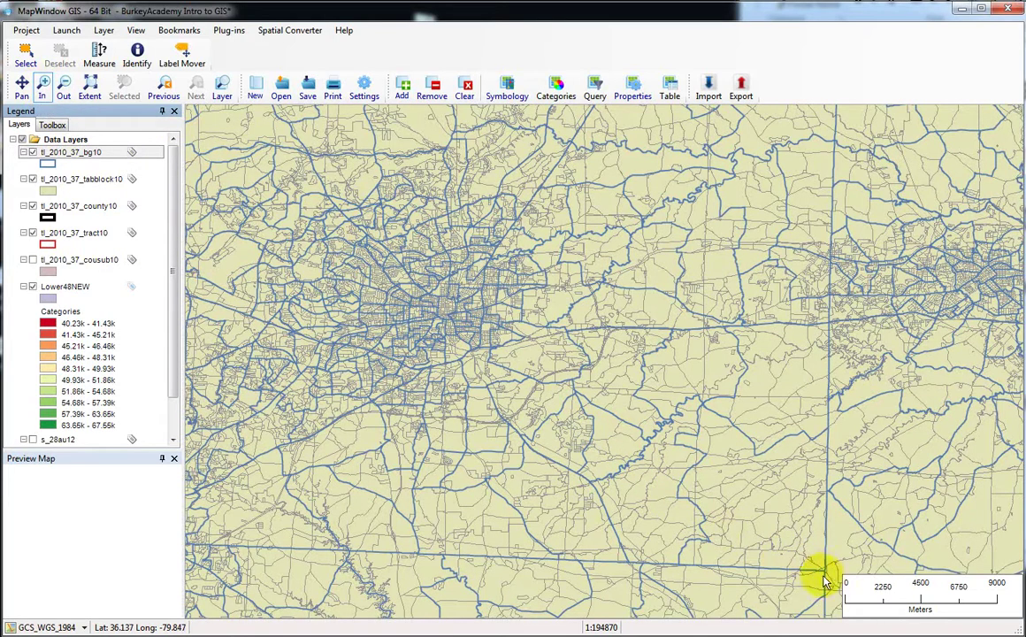
pyautogui.click(798, 522)
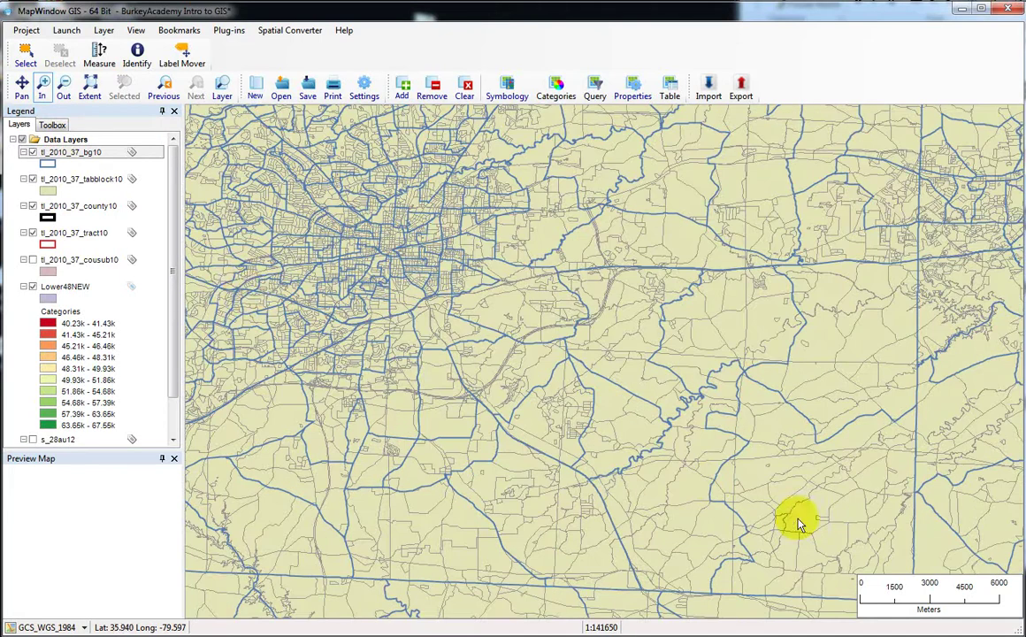
# Move tl_2010_37_tract10 above the block group layer and place tl_2010_37_county10 at the top of the layer order
pyautogui.click(70, 235)
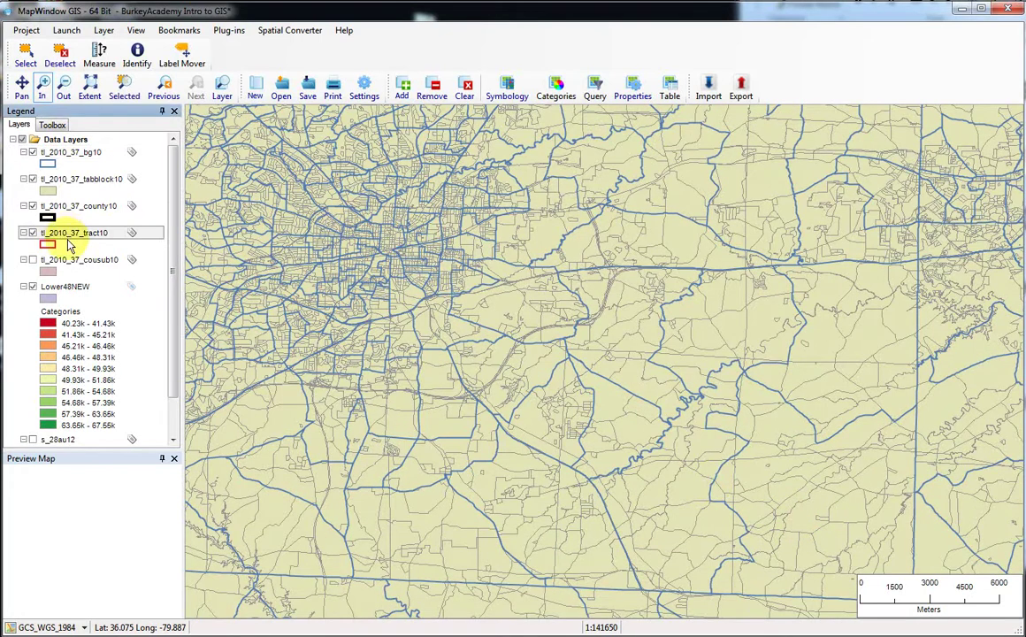
pyautogui.moveTo(88, 241); pyautogui.dragTo(89, 170)
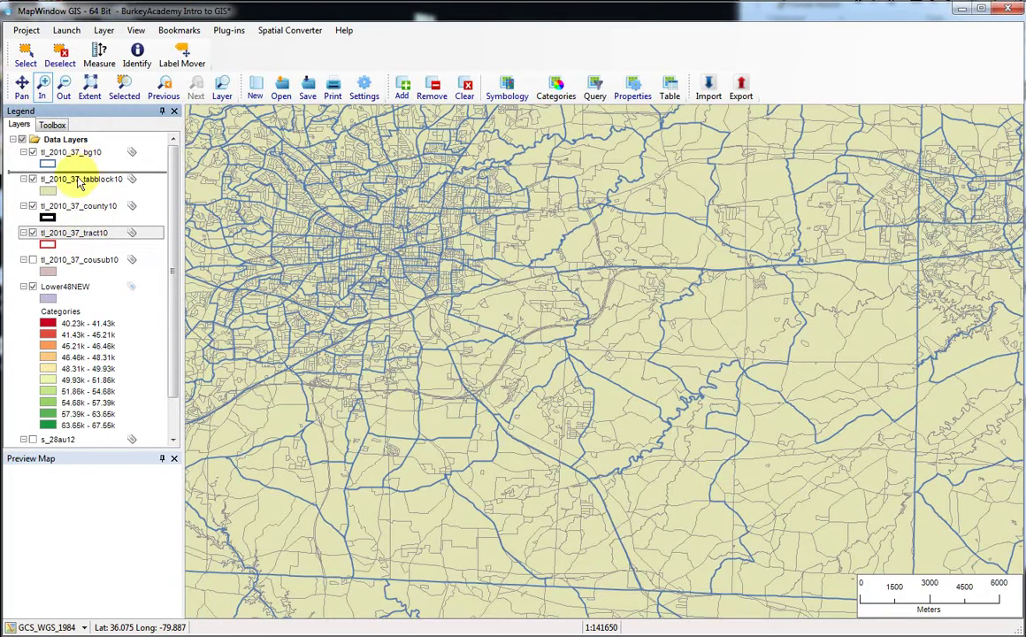
pyautogui.moveTo(79, 182); pyautogui.dragTo(82, 152)
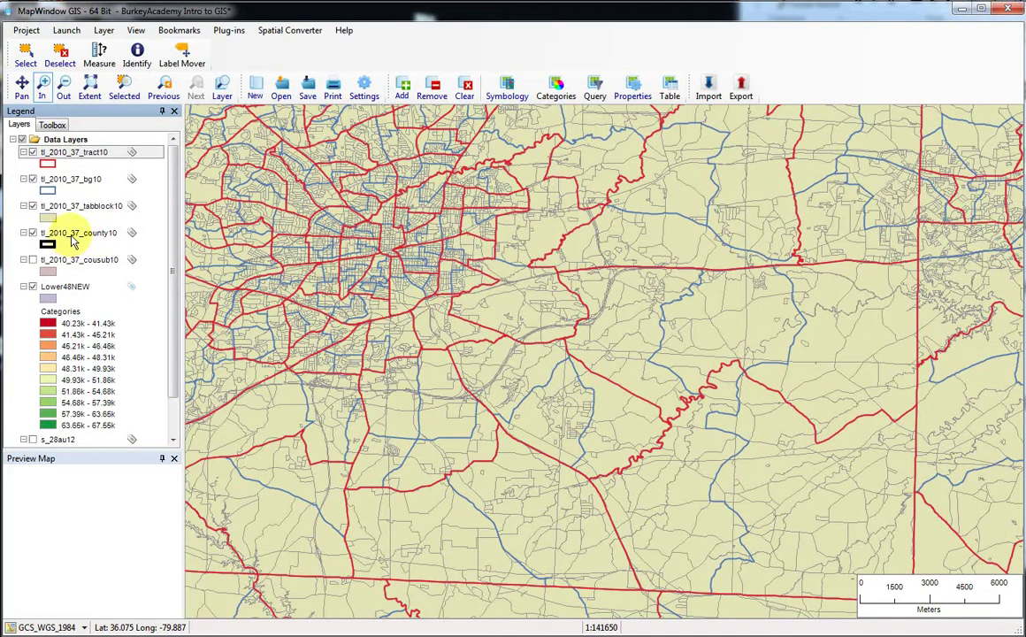
pyautogui.moveTo(75, 237); pyautogui.dragTo(75, 151)
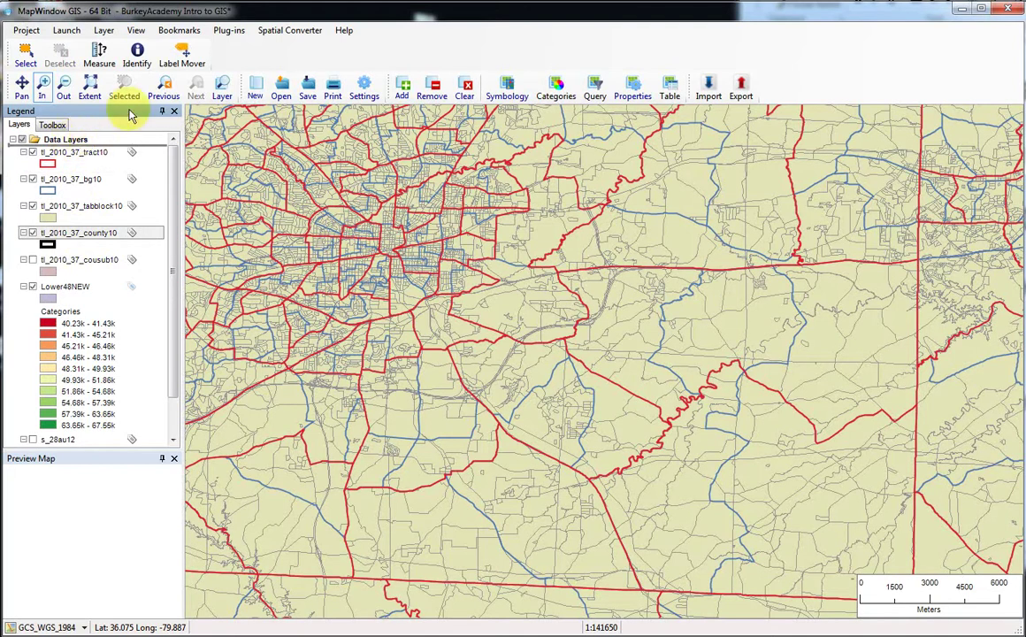
pyautogui.moveTo(130, 115); pyautogui.dragTo(130, 115)
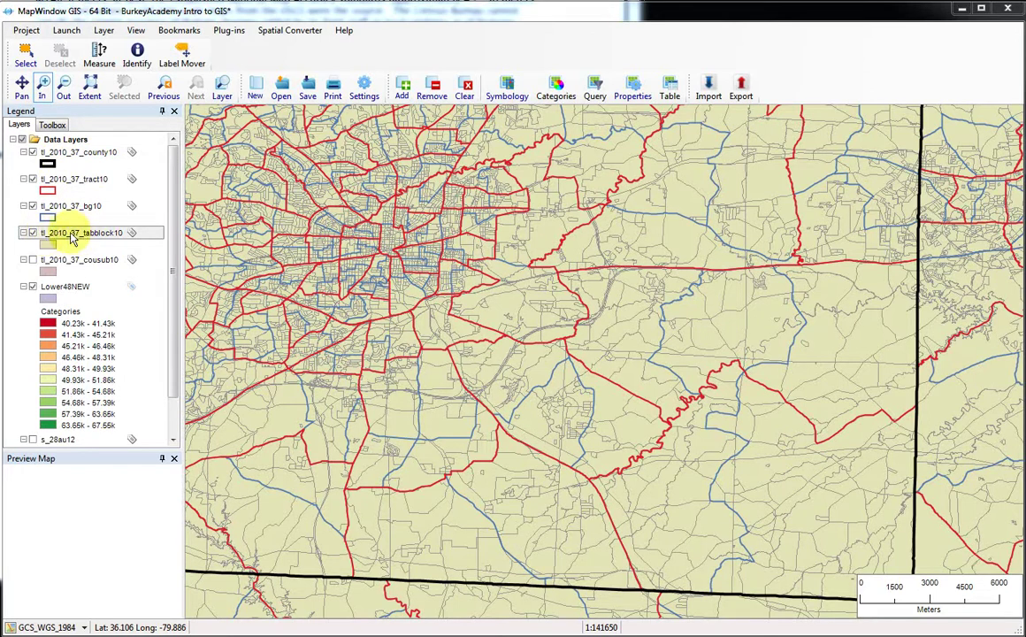
# Open the metadata of the tl_2010_37_tabblock10 layer in Notepad and wrap its text to read the census block description
pyautogui.rightClick(97, 240)
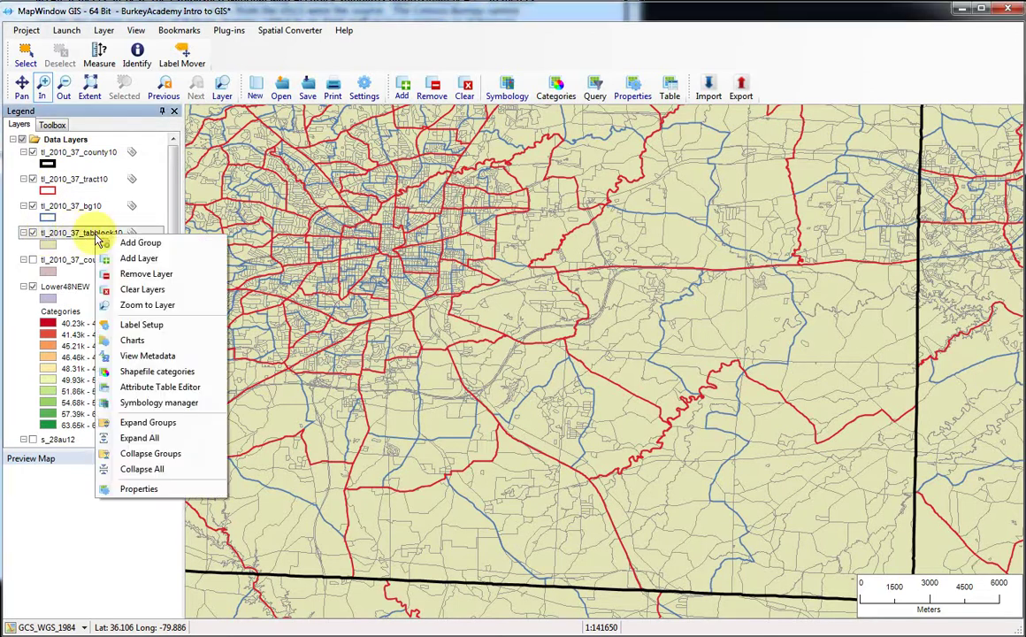
pyautogui.click(148, 356)
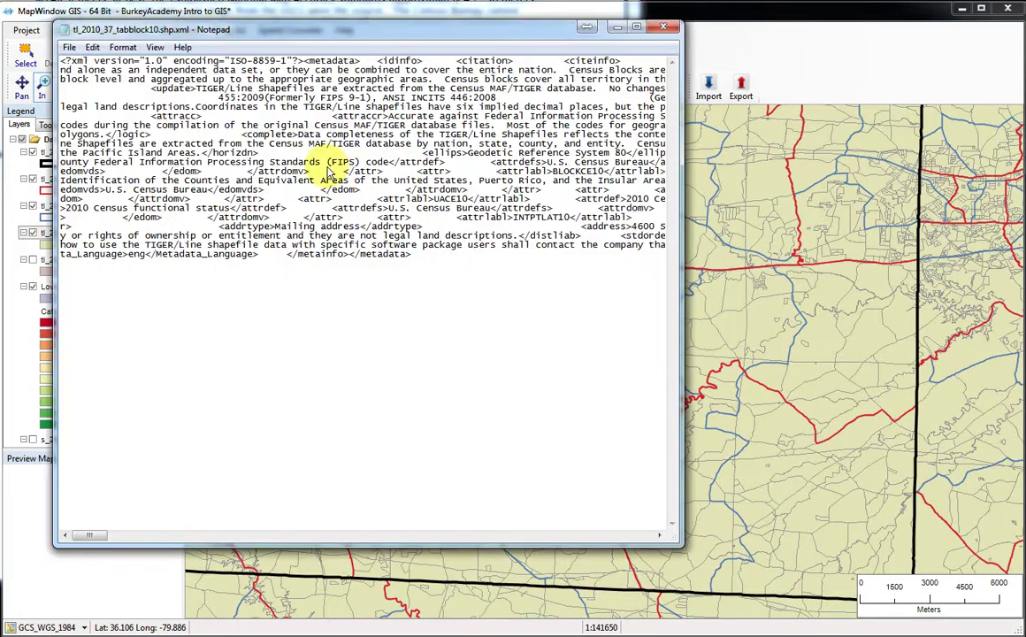
pyautogui.click(123, 47)
pyautogui.click(141, 64)
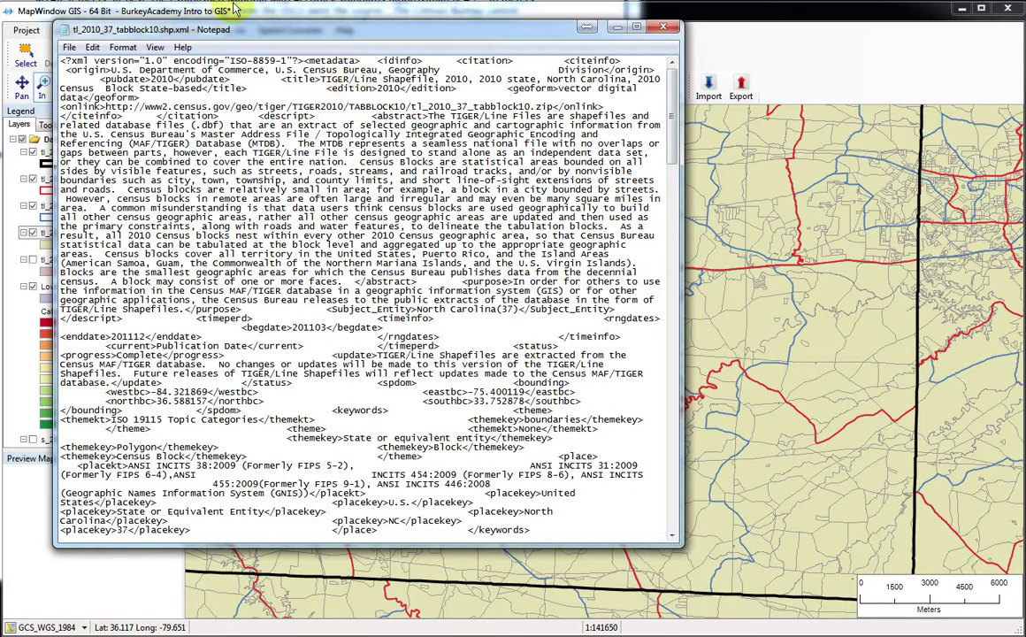
# Set the metadata text's font size to 12 and widen the Notepad window to read the census block description
pyautogui.click(155, 47)
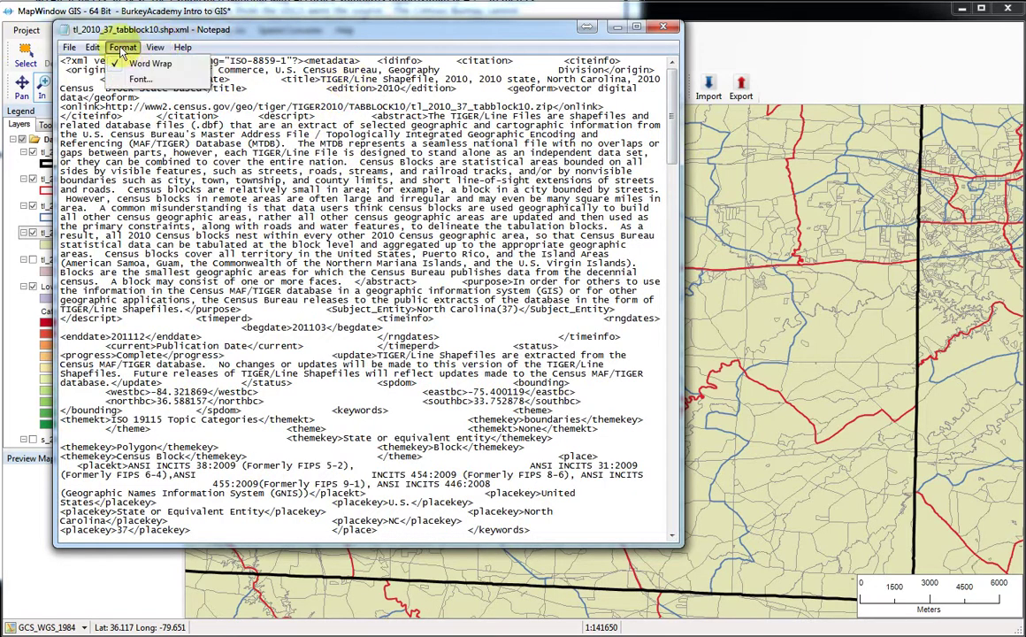
pyautogui.moveTo(121, 47)
pyautogui.click(139, 80)
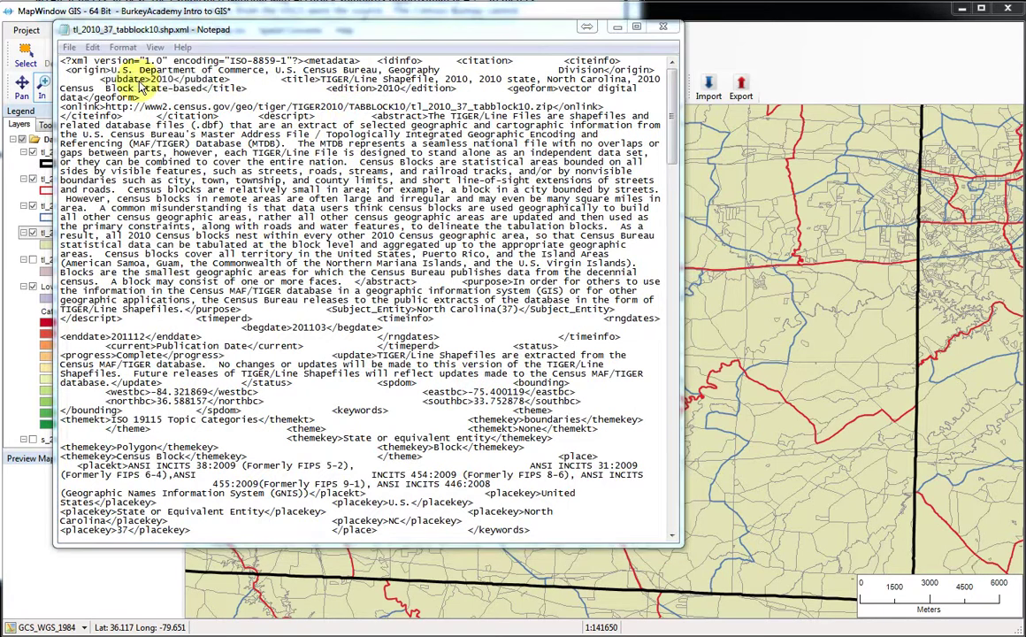
pyautogui.click(330, 213)
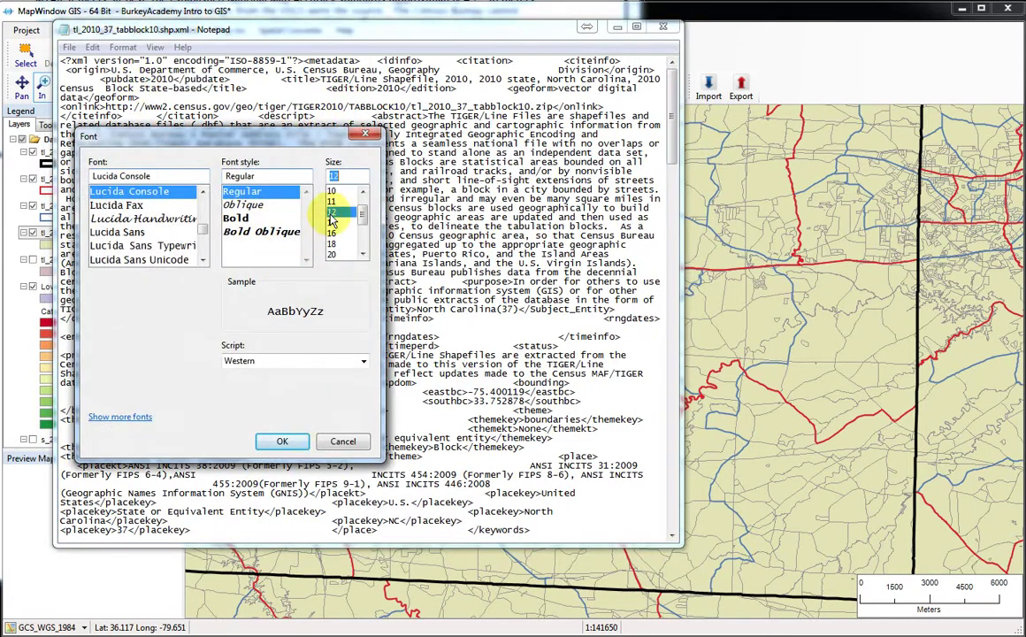
pyautogui.click(281, 441)
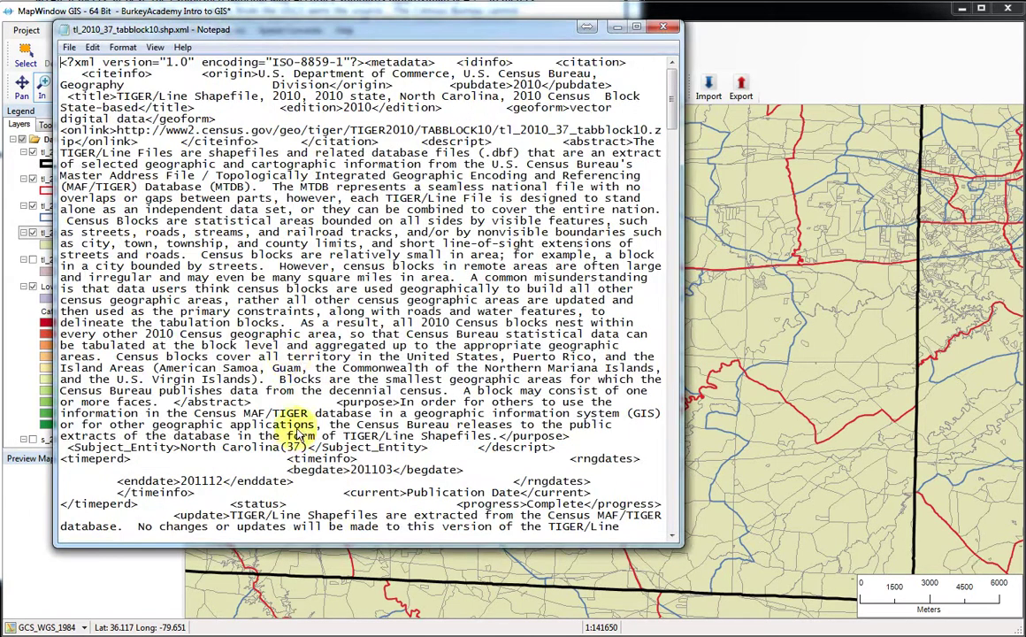
pyautogui.click(229, 141)
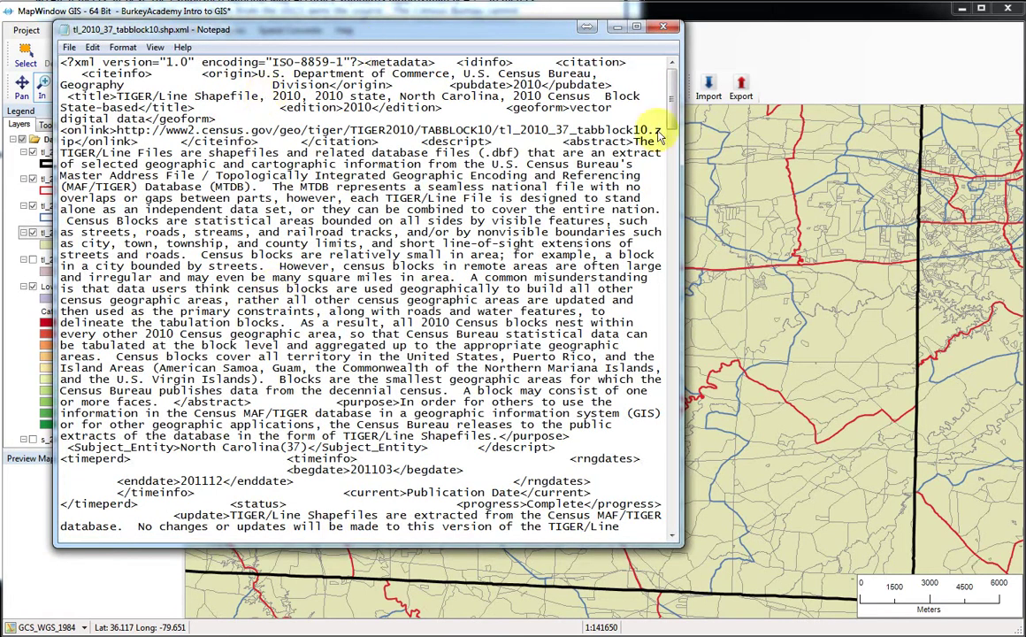
pyautogui.moveTo(682, 208); pyautogui.dragTo(906, 213)
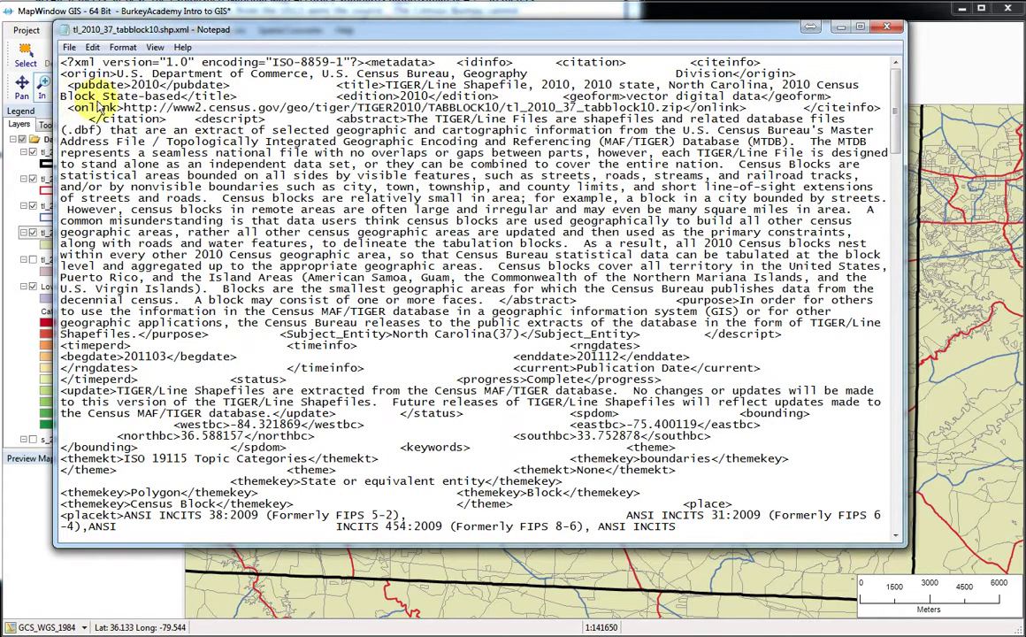
pyautogui.click(839, 29)
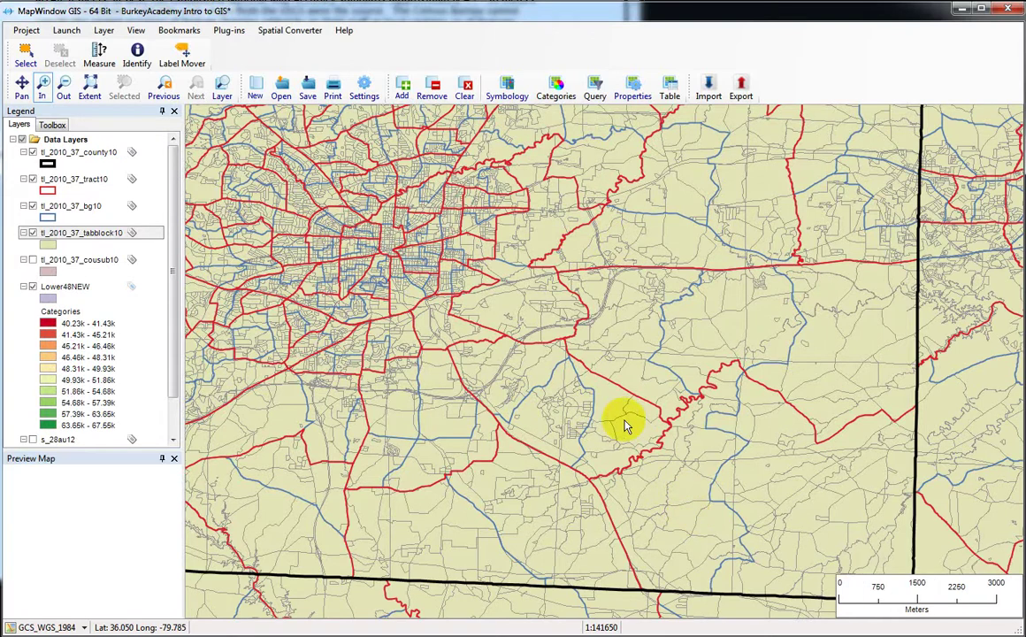
# Examine the land area and other fields in the attribute table of the tl_2010_37_tabblock10 layer
pyautogui.click(395, 319)
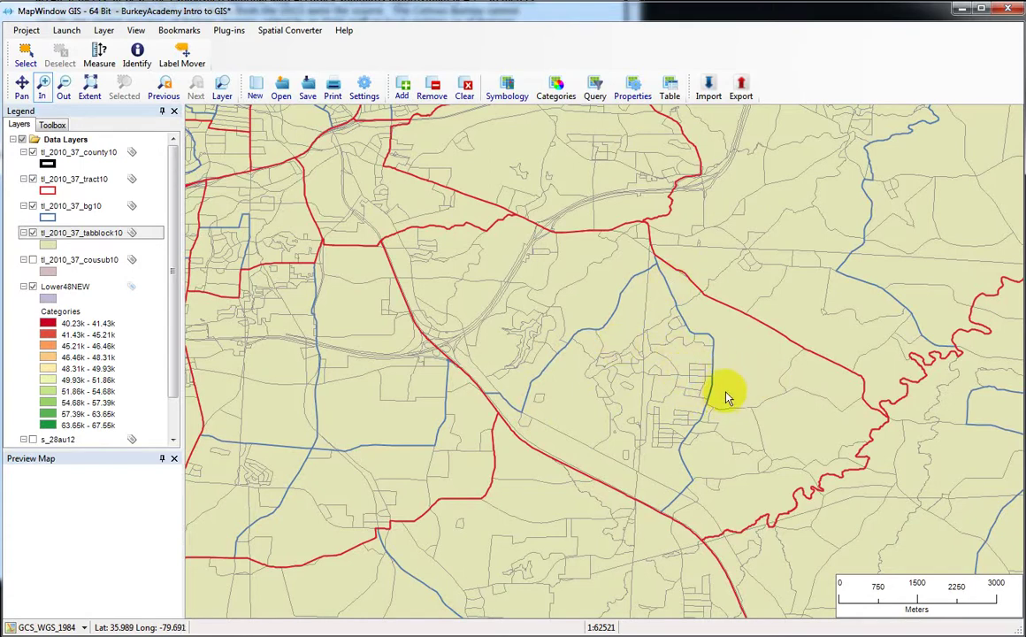
pyautogui.rightClick(69, 235)
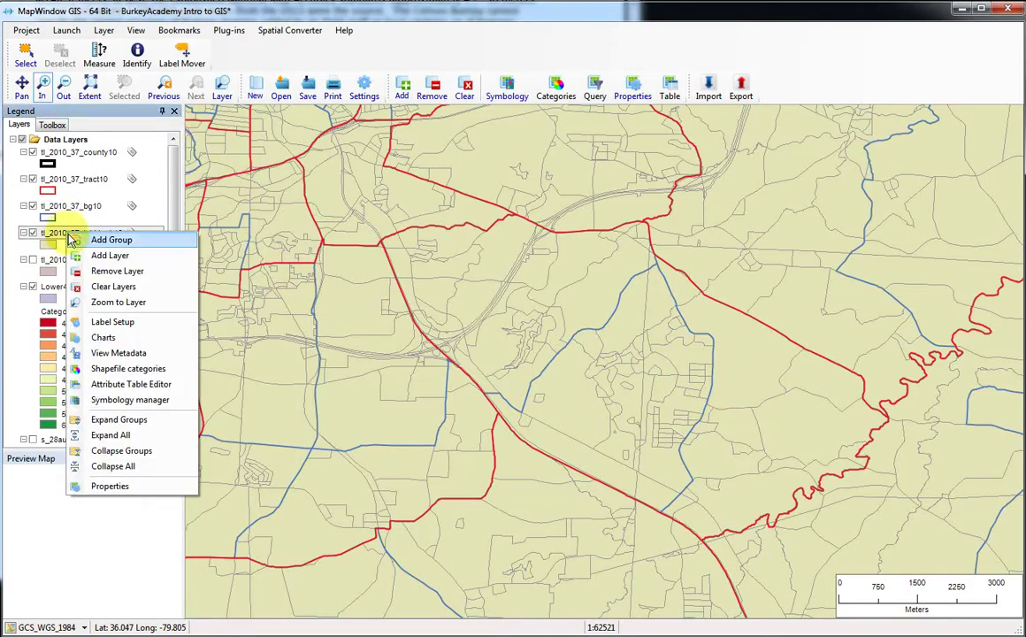
pyautogui.click(126, 387)
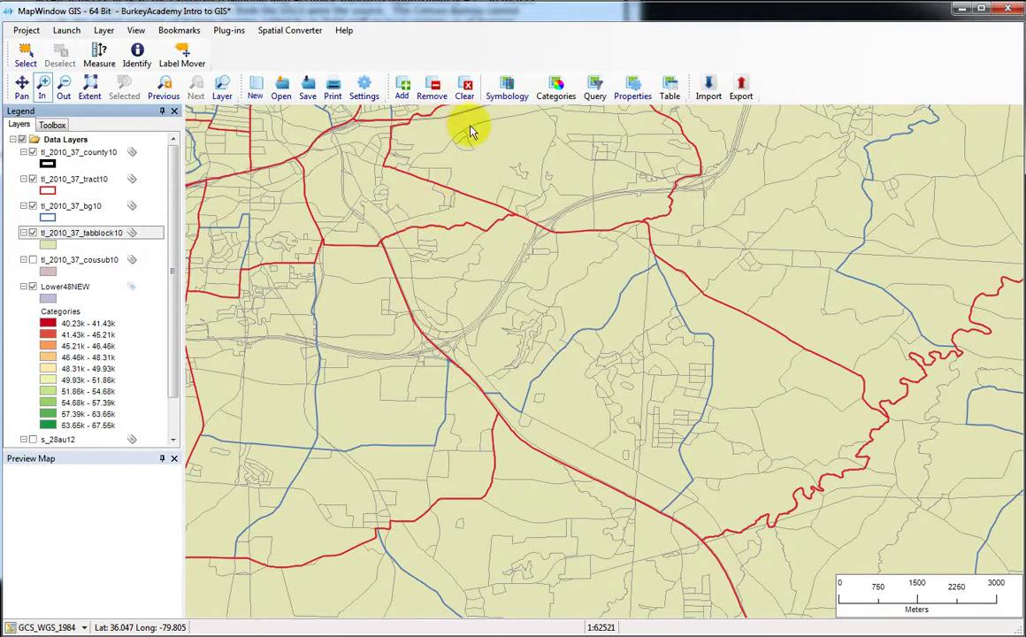
pyautogui.click(670, 89)
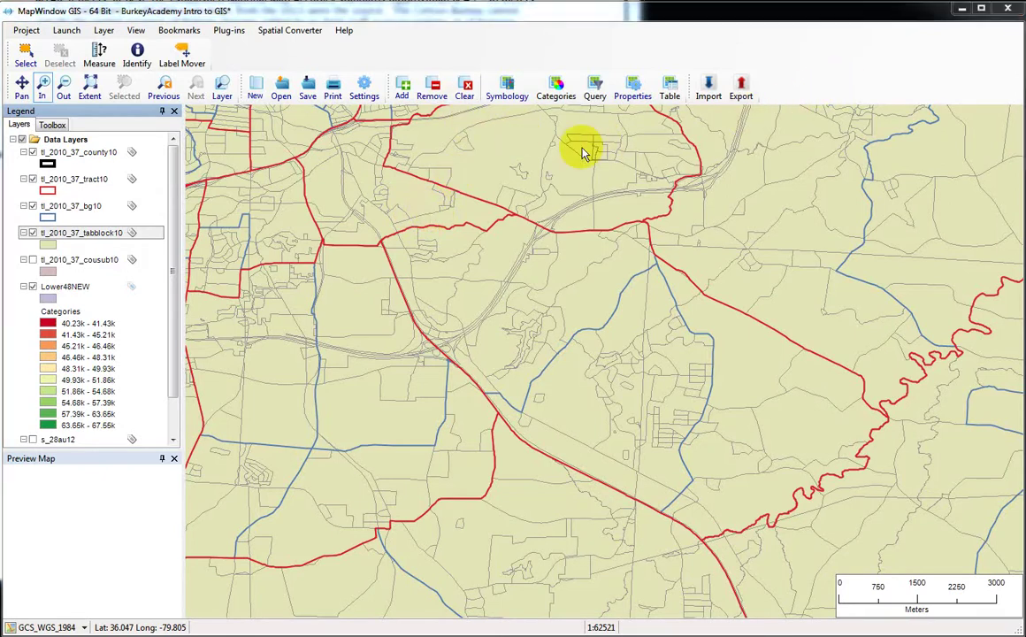
pyautogui.moveTo(343, 5); pyautogui.dragTo(259, 21)
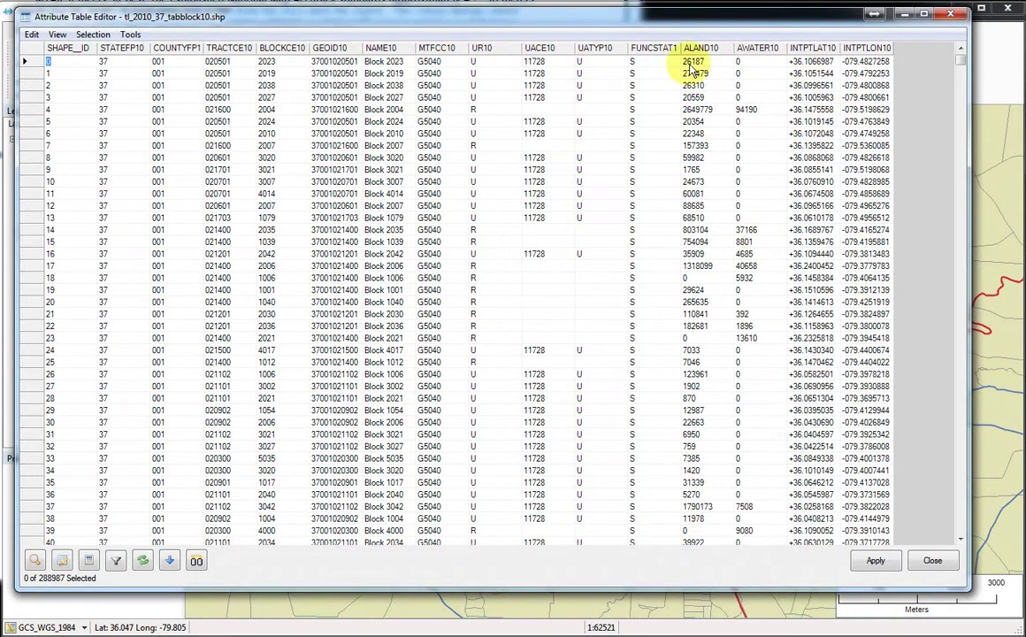
pyautogui.click(933, 562)
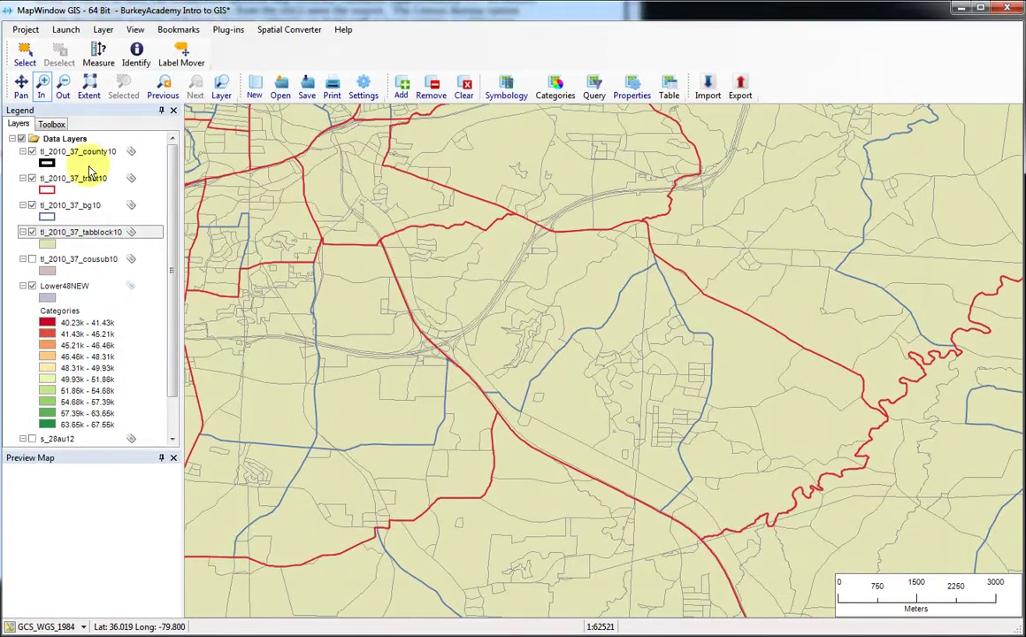
# Hide the tl_2010_37_tabblock10, tl_2010_37_bg10 and tl_2010_37_tract10 layers
pyautogui.click(32, 233)
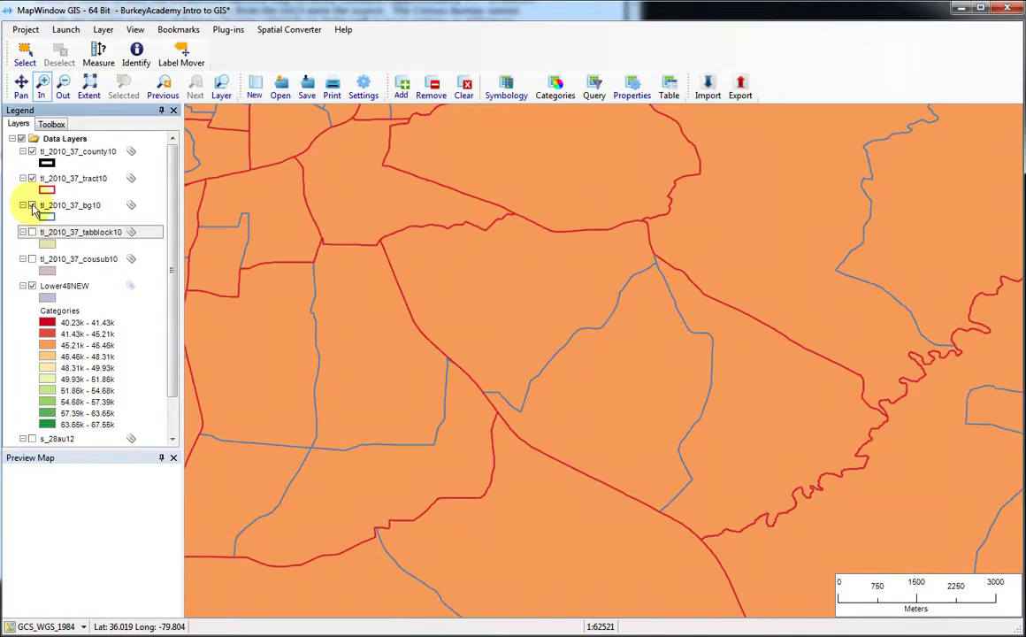
pyautogui.click(31, 205)
pyautogui.click(32, 179)
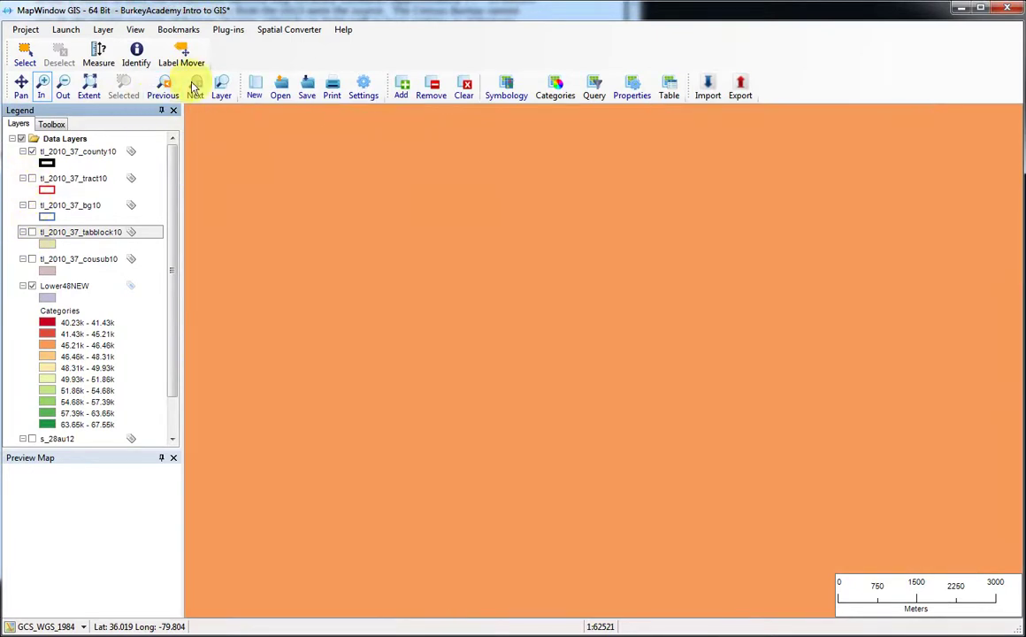
# Examine the county boundaries across central North Carolina
pyautogui.click(69, 91)
pyautogui.click(490, 345)
pyautogui.click(492, 346)
pyautogui.click(577, 276)
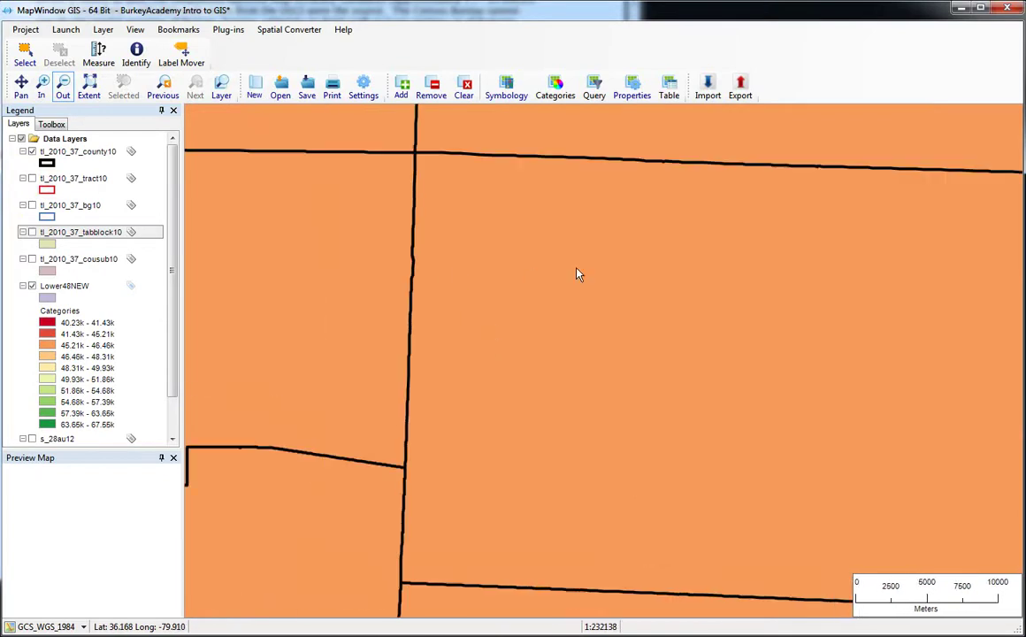
pyautogui.click(596, 344)
pyautogui.click(596, 342)
pyautogui.click(598, 350)
pyautogui.click(626, 471)
pyautogui.click(626, 477)
pyautogui.click(611, 405)
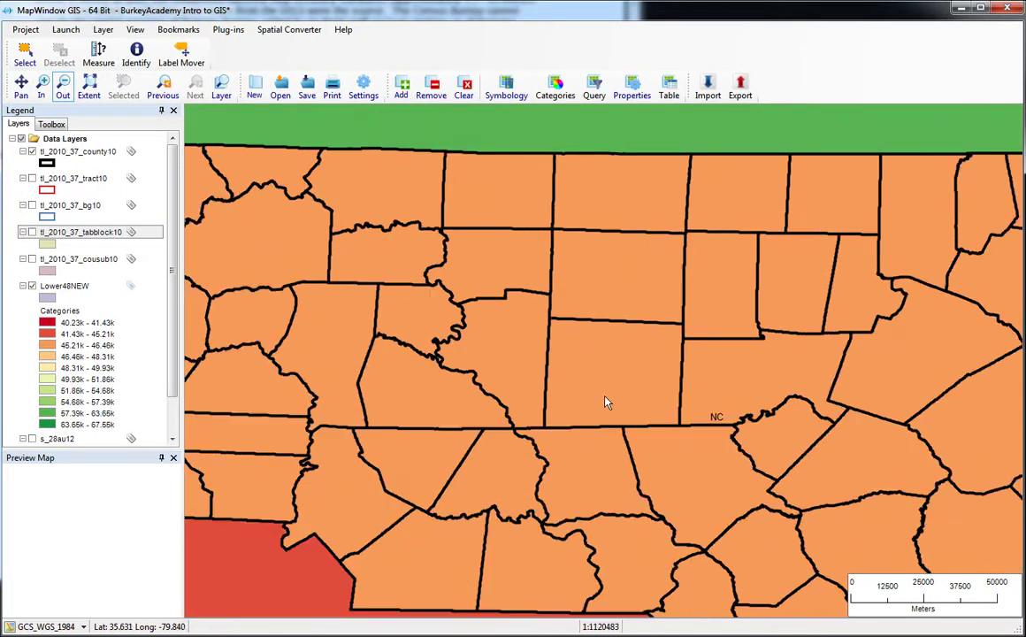
pyautogui.click(606, 403)
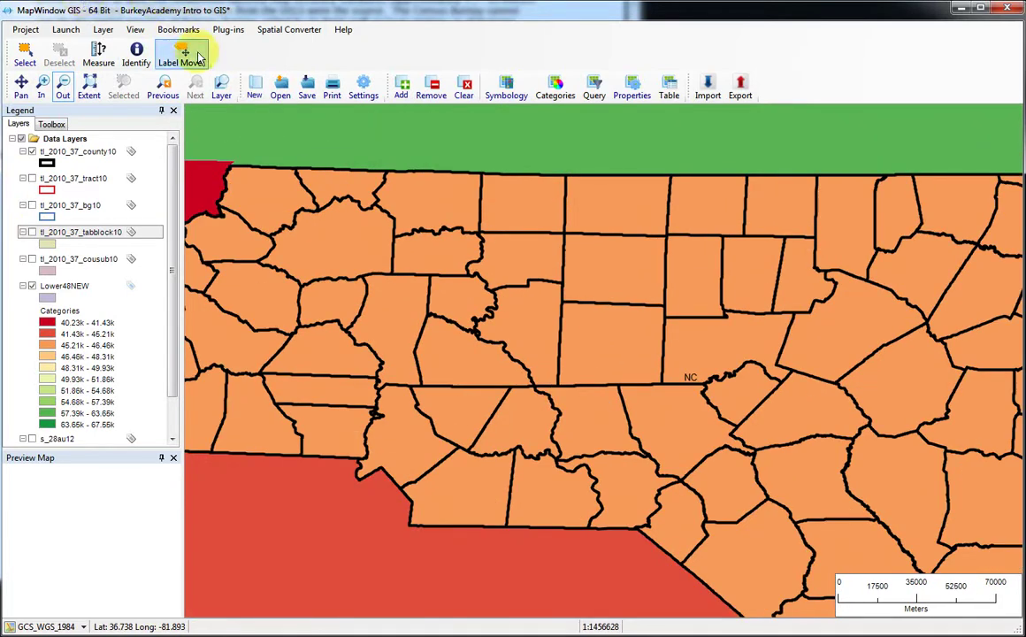
# Add the tl_2010_37081_linearwater.shp shapefile as a map layer and examine the county's streams up close
pyautogui.click(400, 89)
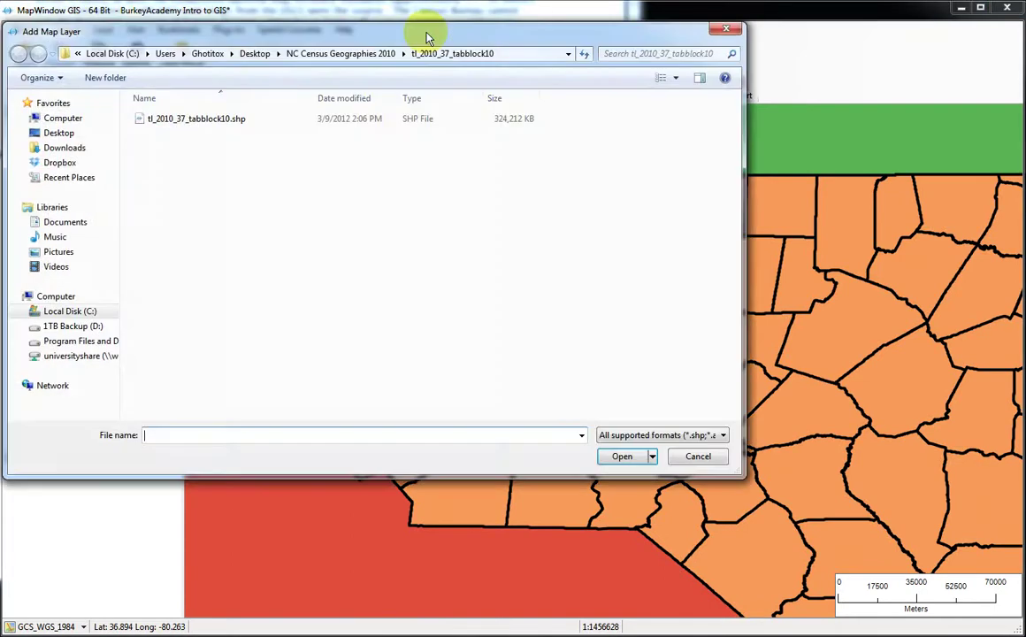
pyautogui.click(328, 52)
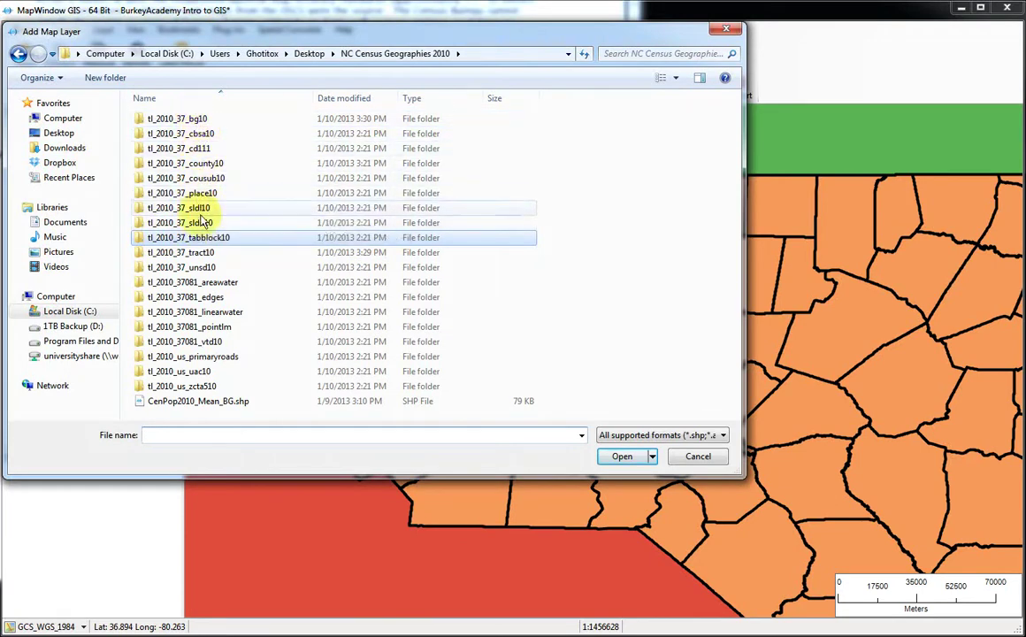
pyautogui.doubleClick(217, 317)
pyautogui.click(209, 121)
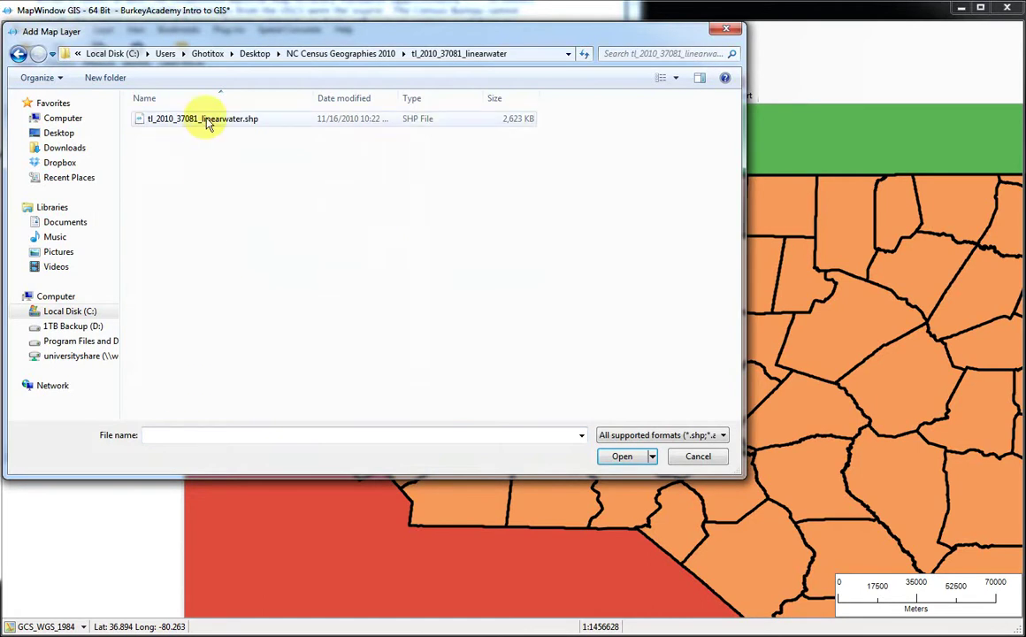
pyautogui.doubleClick(207, 124)
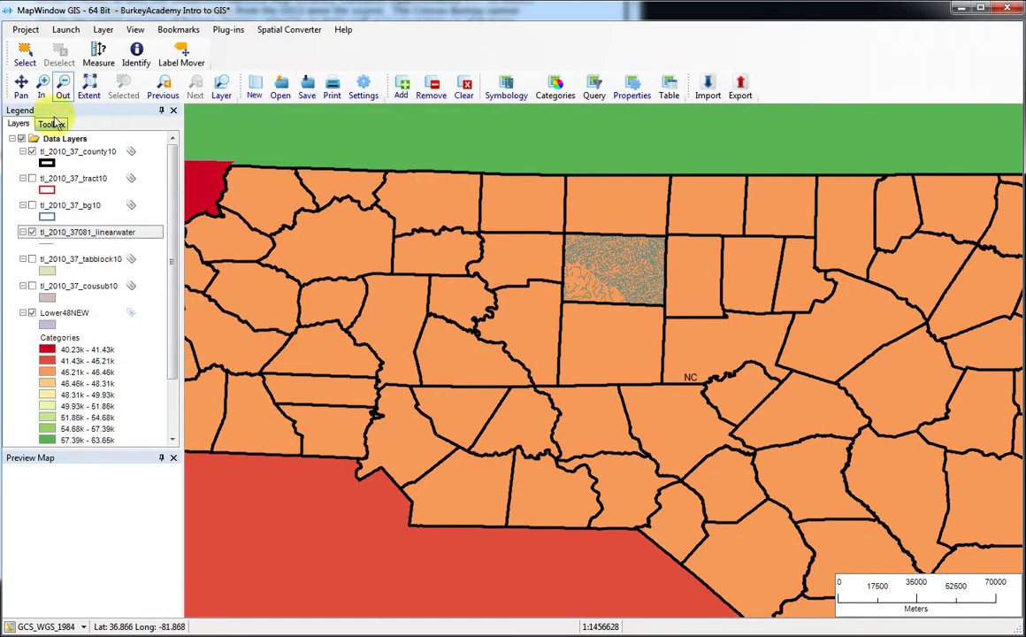
pyautogui.click(41, 87)
pyautogui.moveTo(534, 220); pyautogui.dragTo(740, 369)
pyautogui.moveTo(298, 146); pyautogui.dragTo(794, 538)
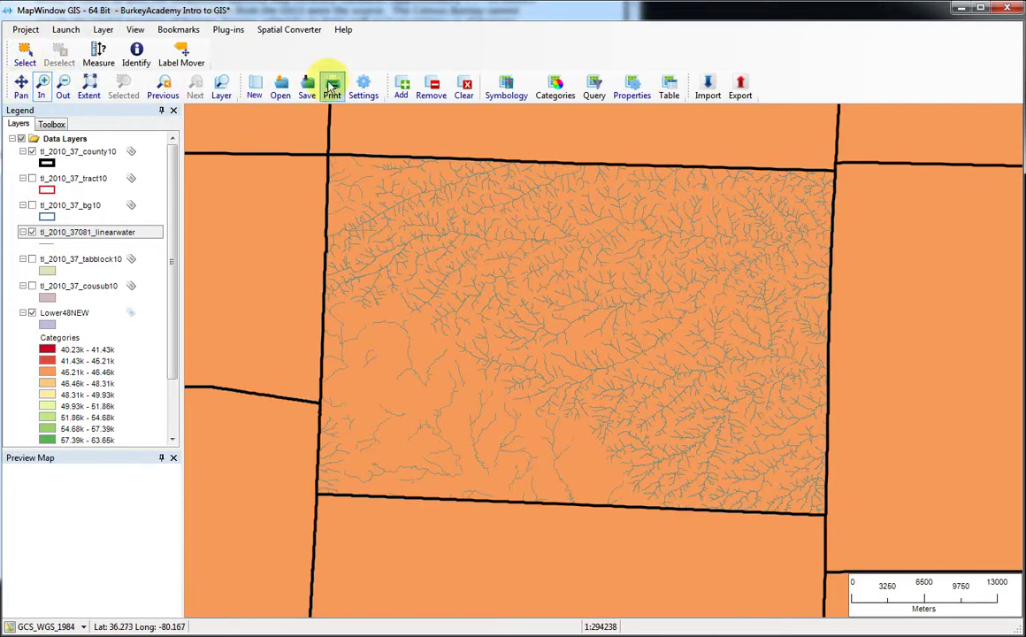
# Add the tl_2010_37081_vtd10 voting district shapefile from the NC Census Geographies 2010 folder as a map layer
pyautogui.click(402, 88)
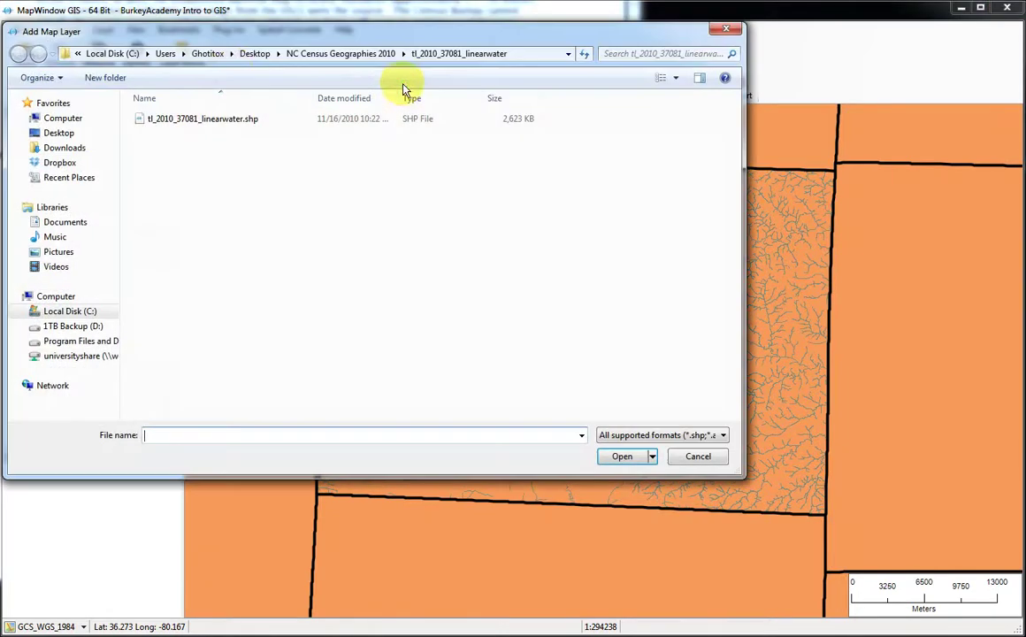
pyautogui.click(354, 55)
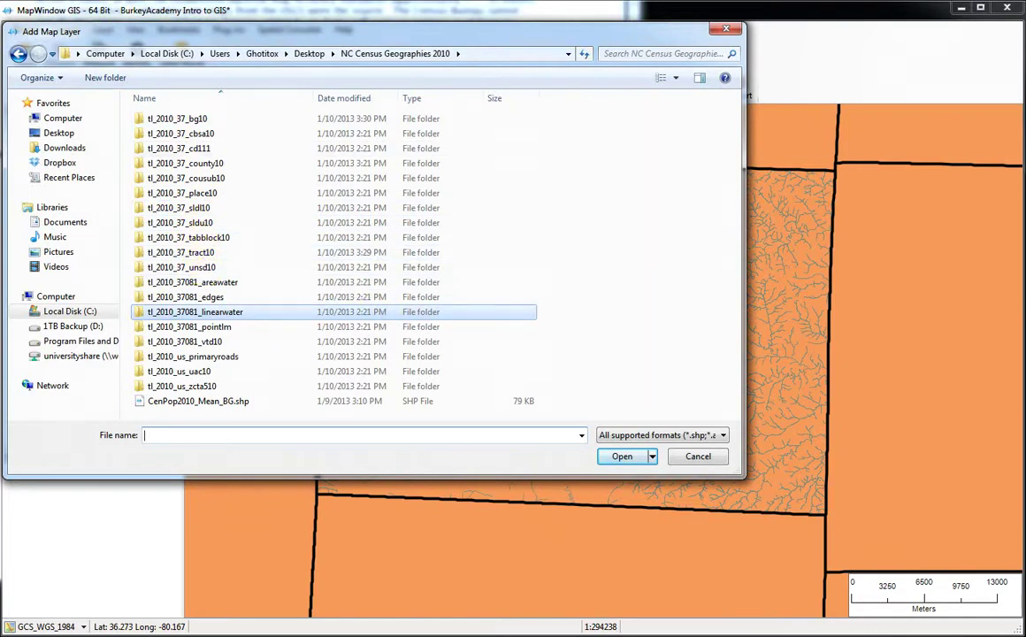
pyautogui.doubleClick(208, 348)
pyautogui.doubleClick(202, 120)
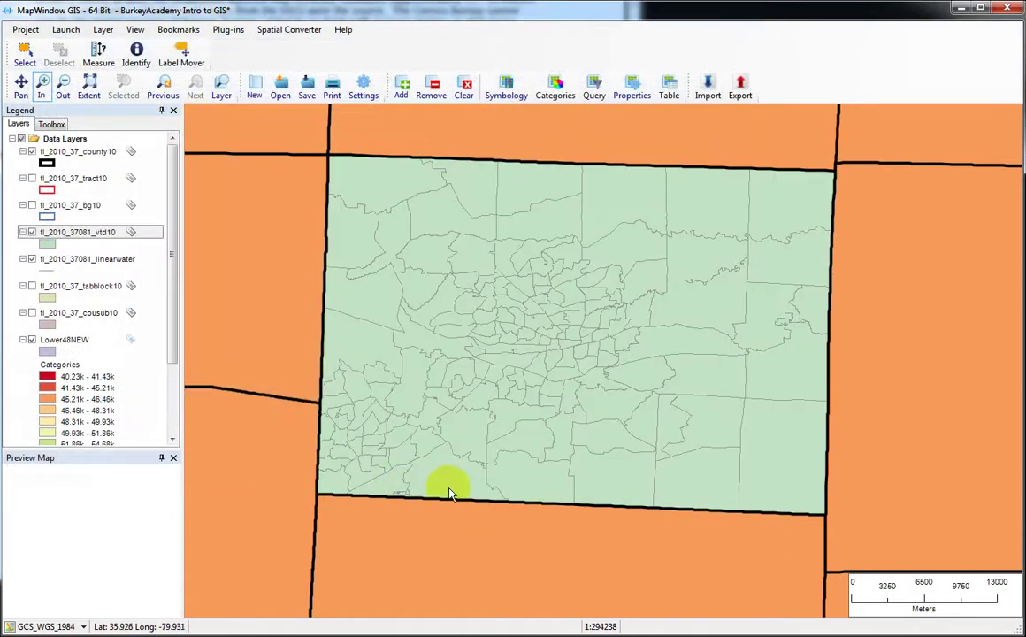
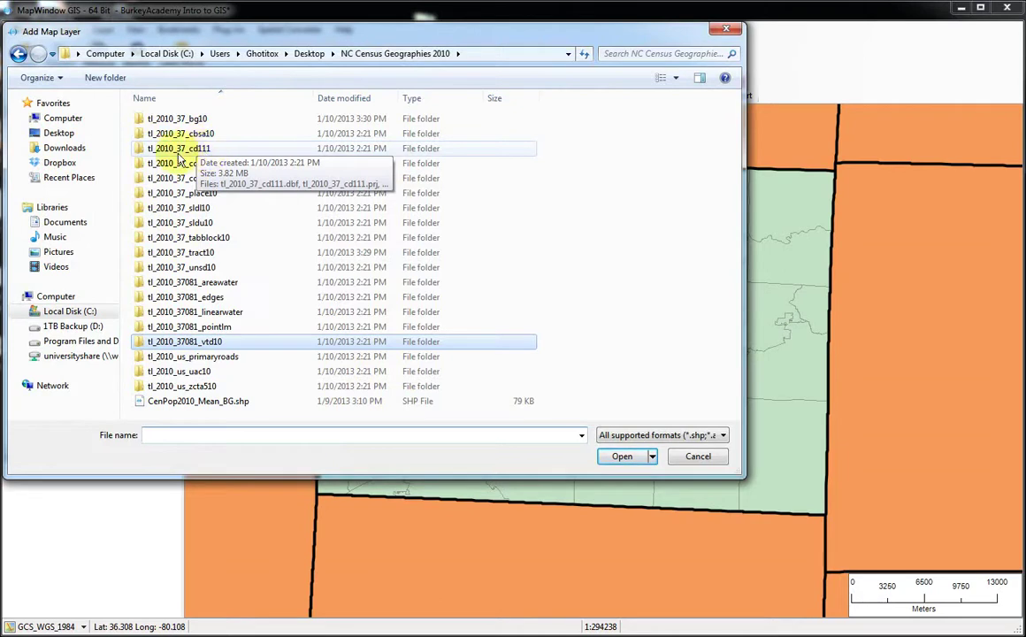
# Add the tl_2010_37_cd111.shp congressional district shapefile as a map layer and examine how its boundaries cross the counties
pyautogui.doubleClick(188, 149)
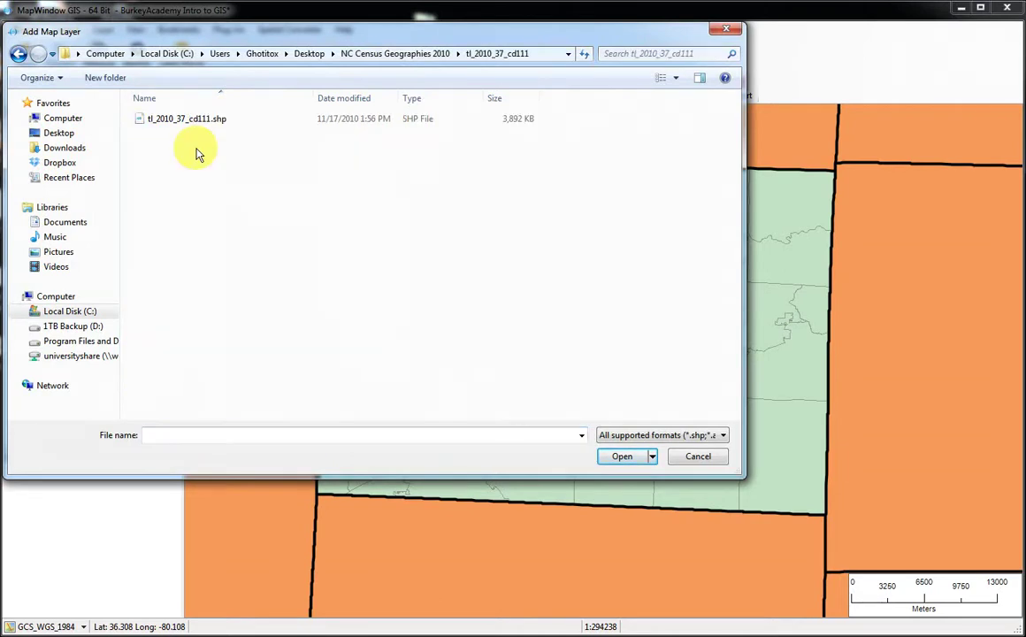
pyautogui.doubleClick(189, 120)
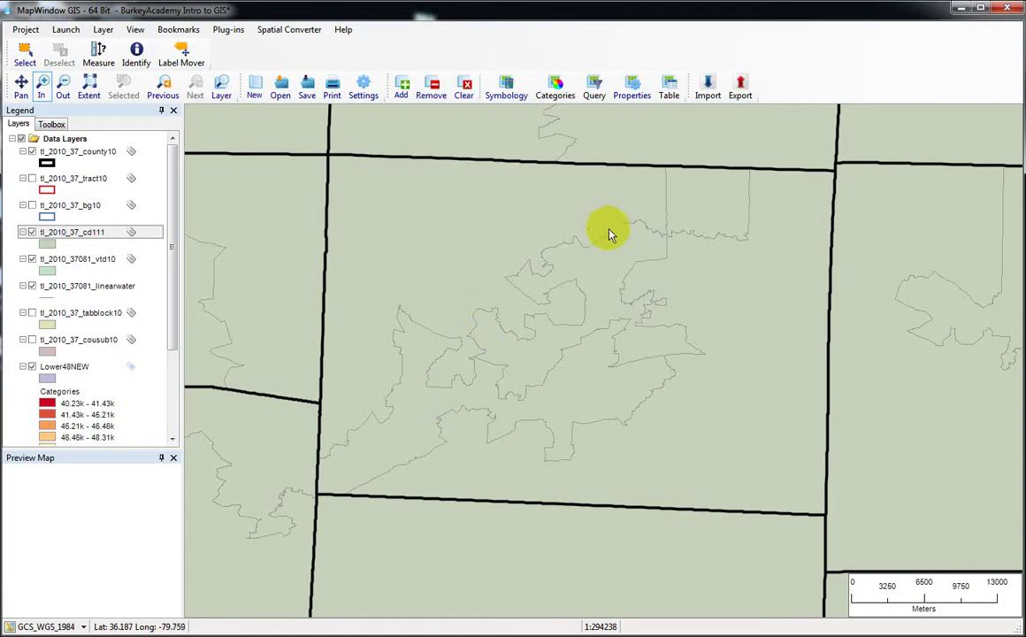
pyautogui.click(63, 87)
pyautogui.click(639, 292)
pyautogui.click(611, 312)
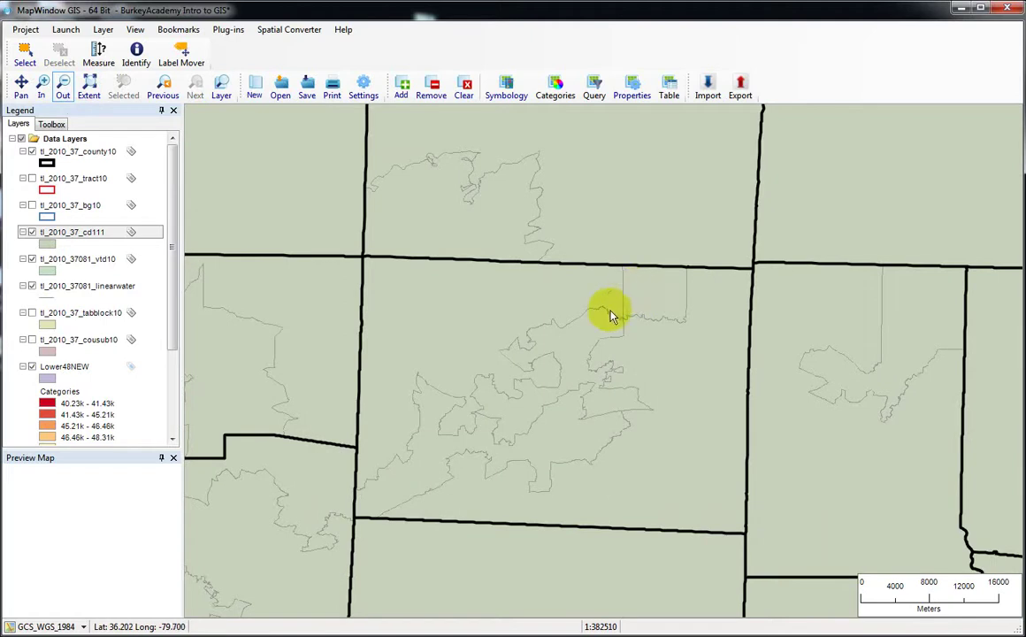
pyautogui.scroll(-3, 553, 478)
pyautogui.scroll(3, 552, 471)
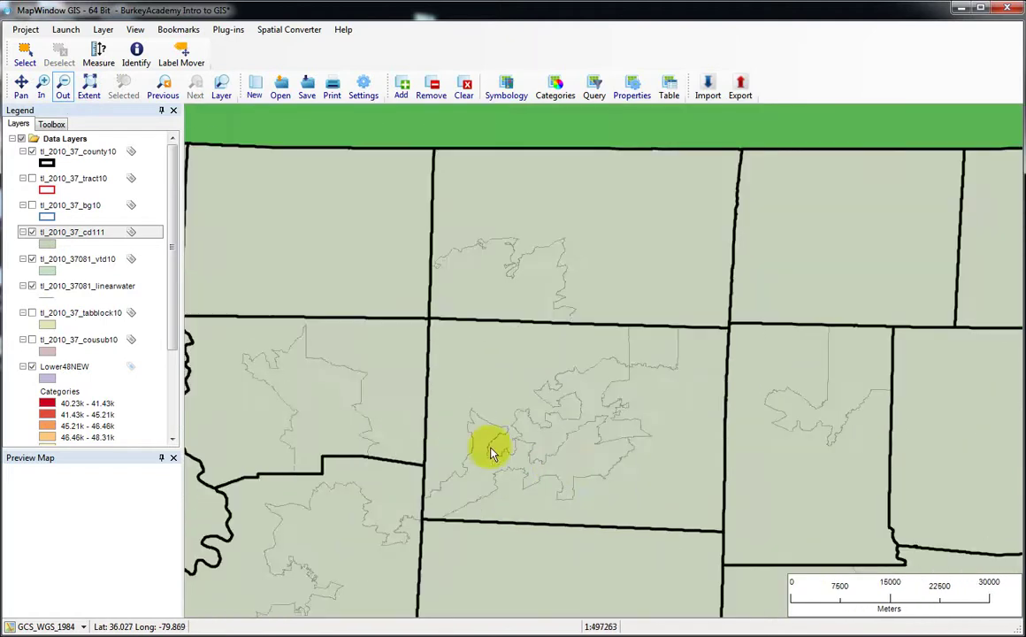
# Hide the tl_2010_37_county10 layer and examine the congressional district shapes across all of North Carolina
pyautogui.click(31, 151)
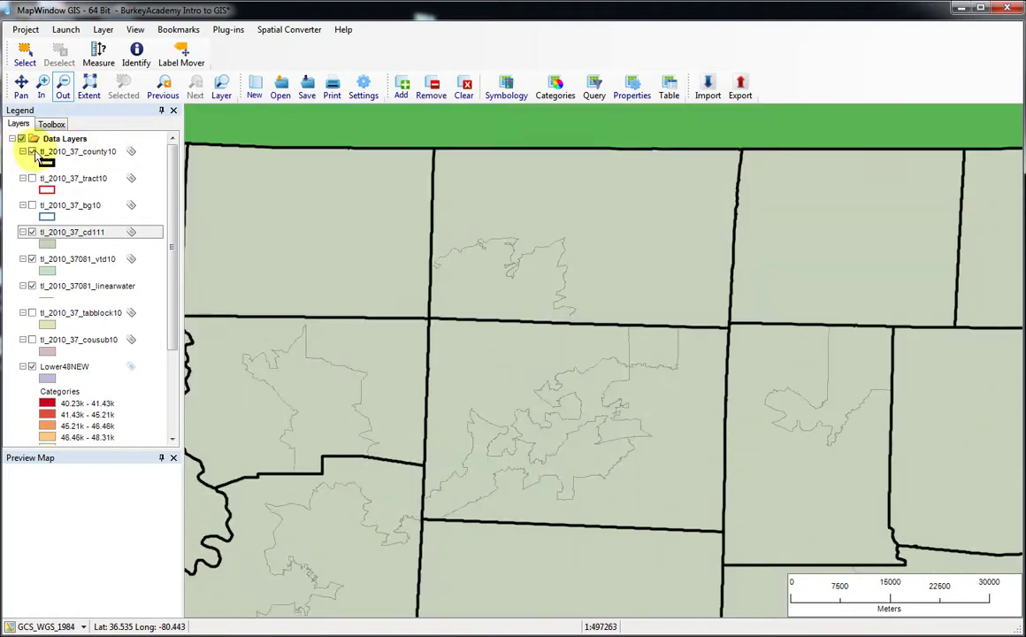
pyautogui.click(467, 406)
pyautogui.click(611, 534)
pyautogui.click(677, 351)
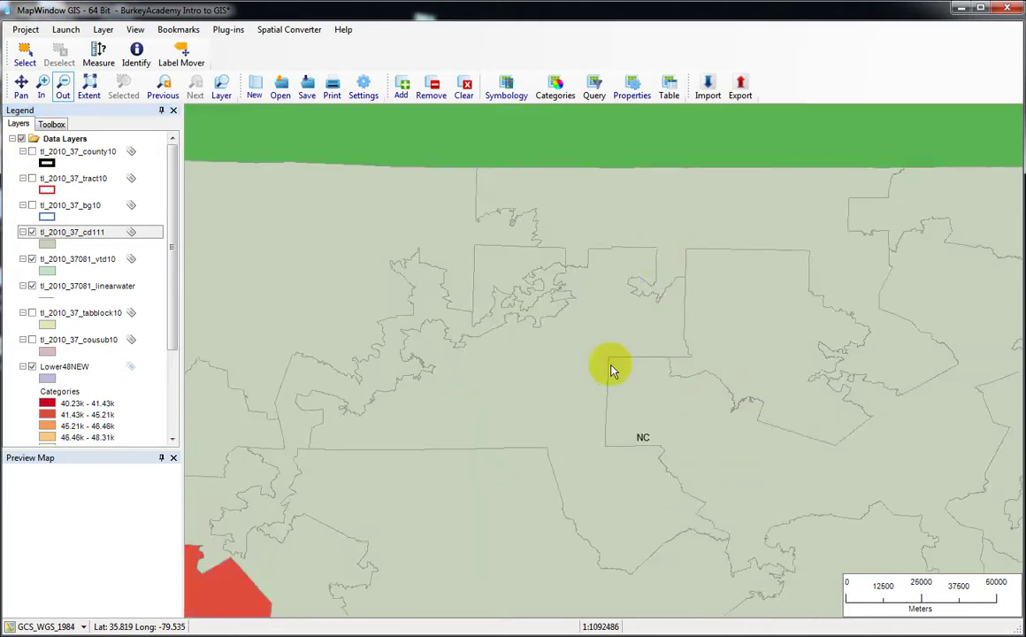
pyautogui.click(615, 371)
pyautogui.click(647, 403)
pyautogui.click(699, 435)
pyautogui.click(672, 332)
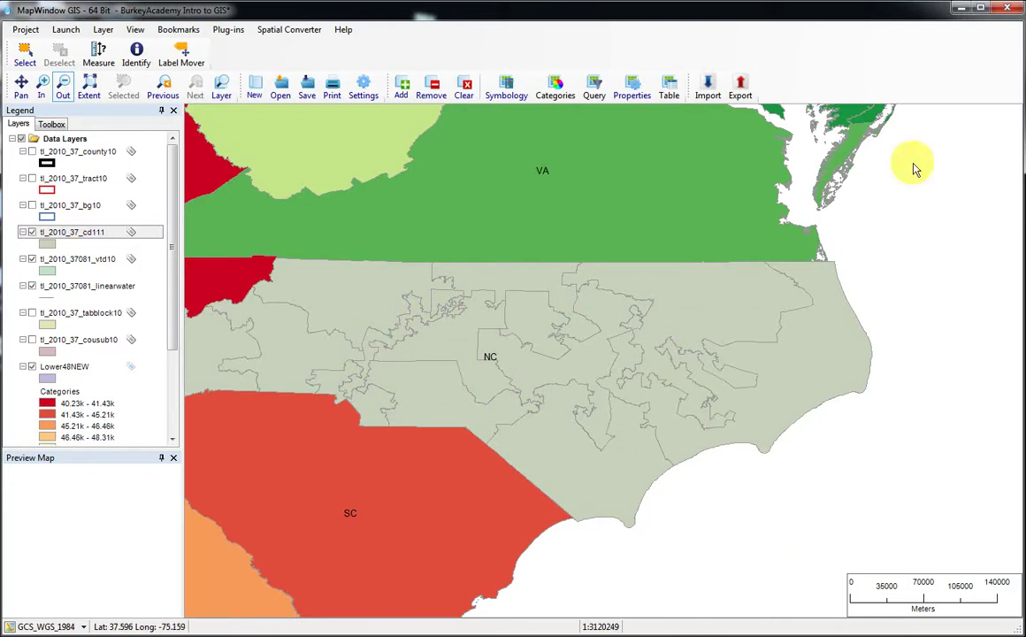
# Add the tl_2010_37081_areawater.shp shapefile from the NC Census Geographies 2010 folder as a map layer
pyautogui.click(401, 89)
pyautogui.click(420, 55)
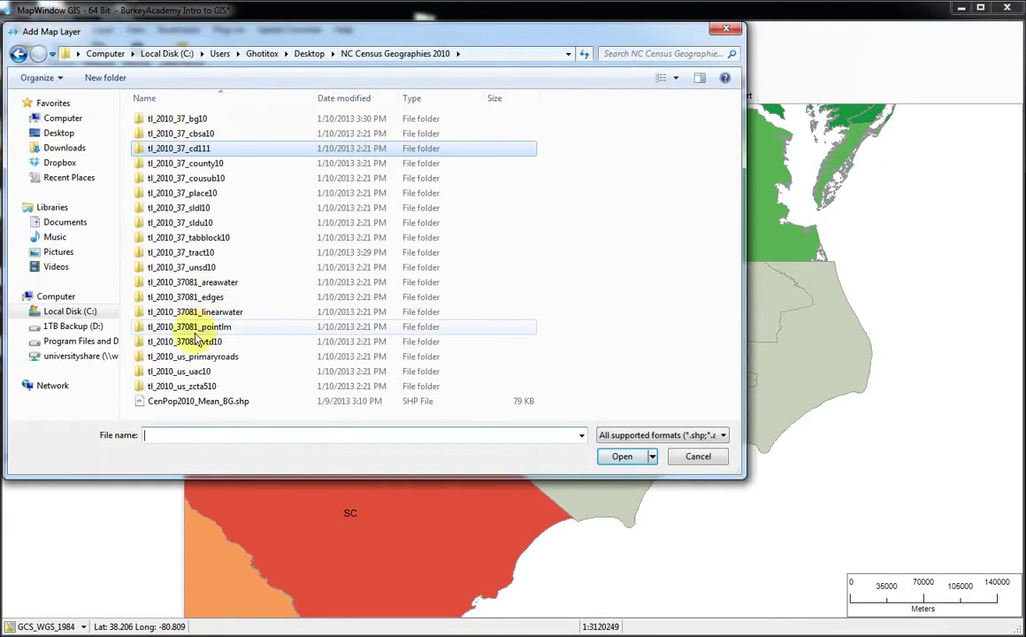
pyautogui.doubleClick(199, 282)
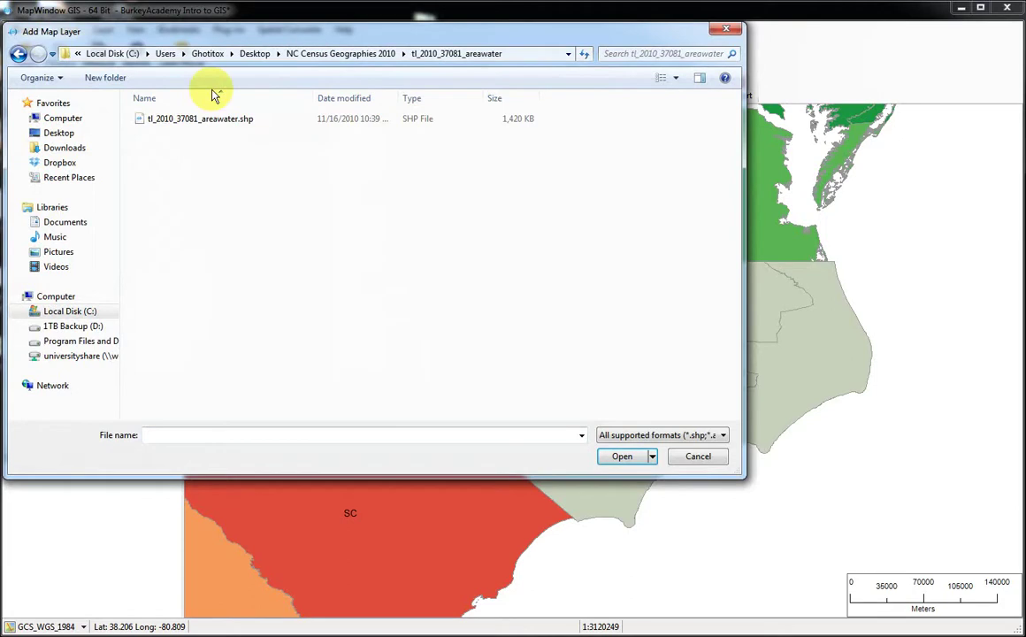
pyautogui.doubleClick(203, 119)
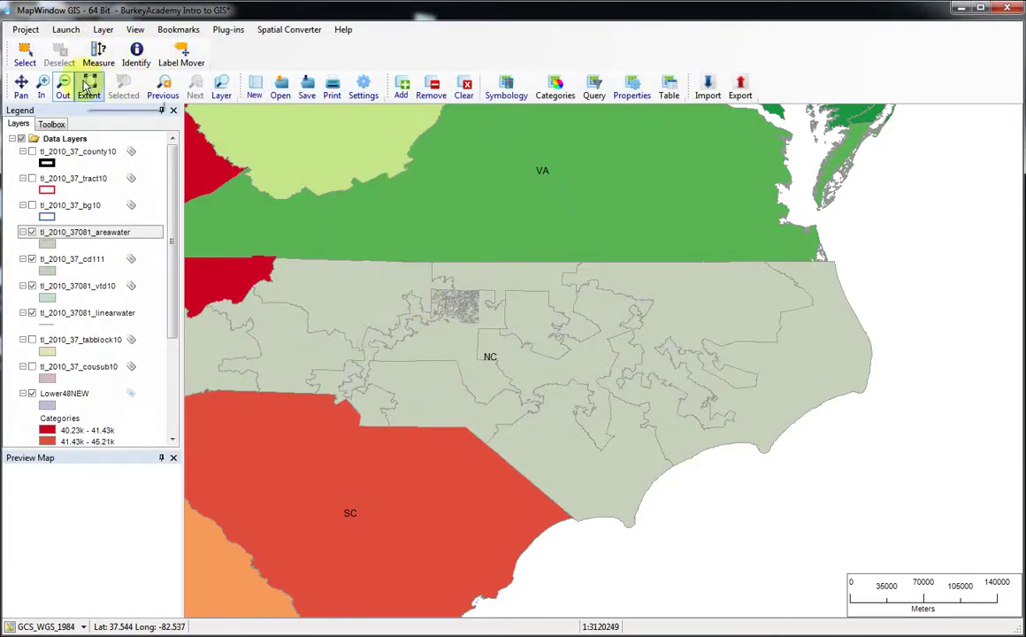
# Hide the tl_2010_37_cd111 layer and examine the area water polygons in the northern part of the county up close
pyautogui.click(41, 86)
pyautogui.moveTo(389, 288); pyautogui.dragTo(539, 354)
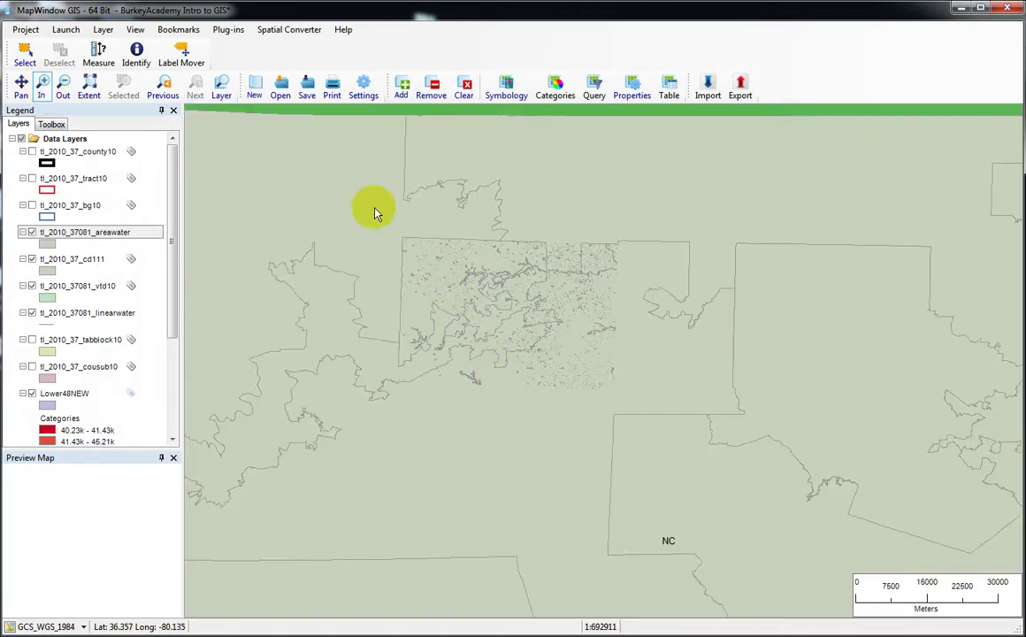
pyautogui.click(566, 314)
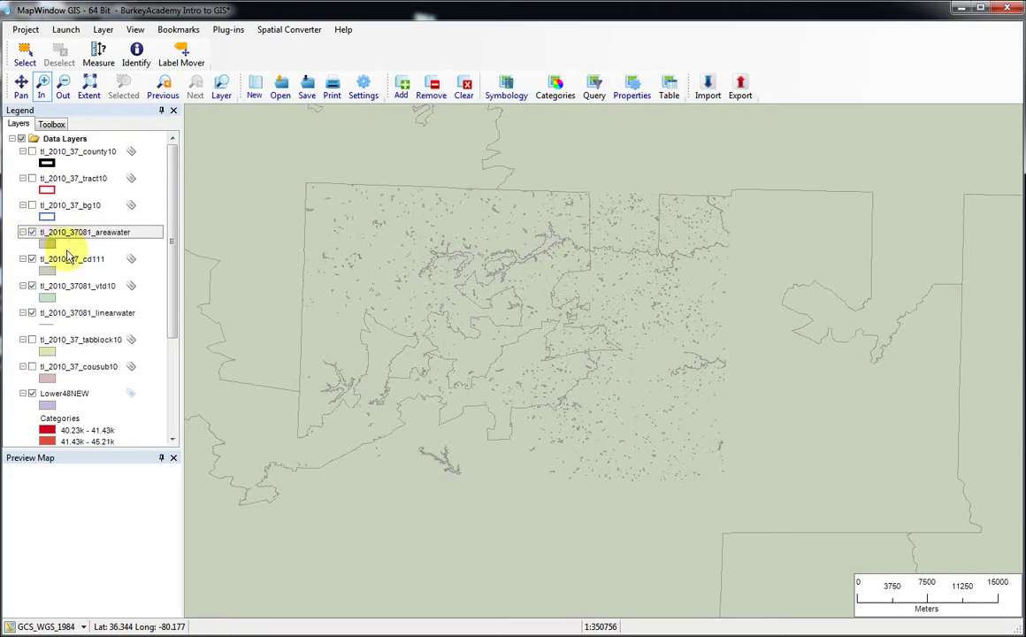
pyautogui.click(32, 259)
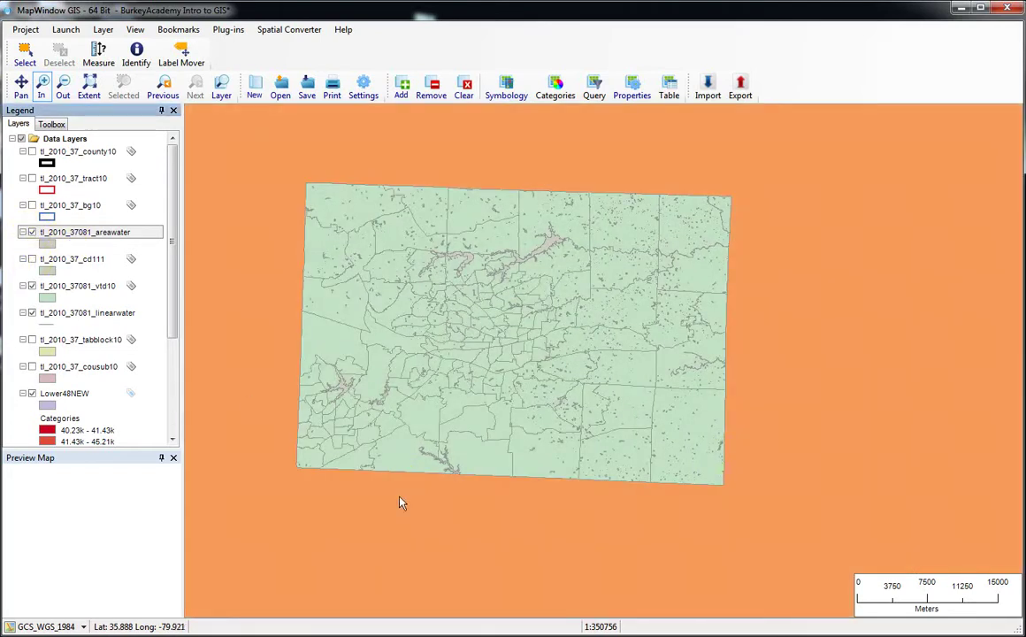
pyautogui.moveTo(284, 172); pyautogui.dragTo(807, 533)
pyautogui.moveTo(442, 210); pyautogui.dragTo(790, 385)
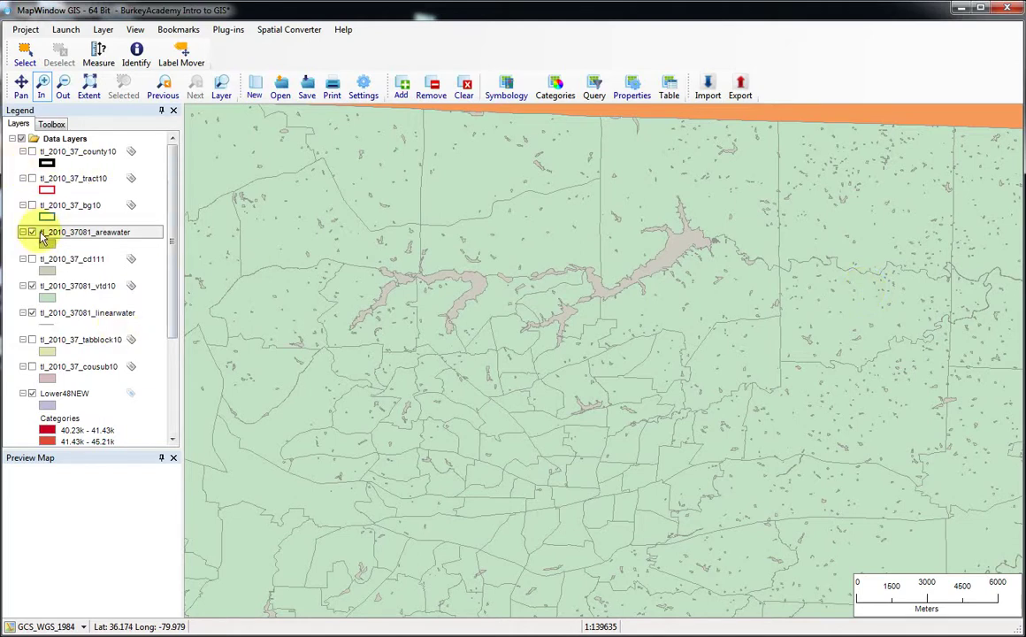
# Temporarily display the tl_2010_37_bg10 block group boundaries to compare them with the county's water areas and voting districts
pyautogui.click(32, 205)
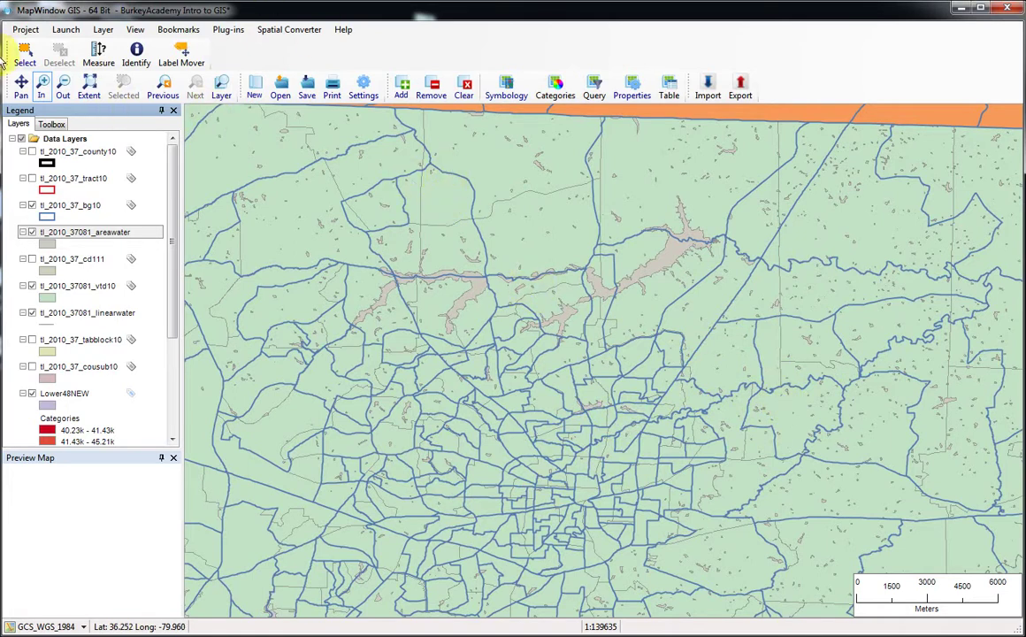
pyautogui.click(63, 89)
pyautogui.click(527, 390)
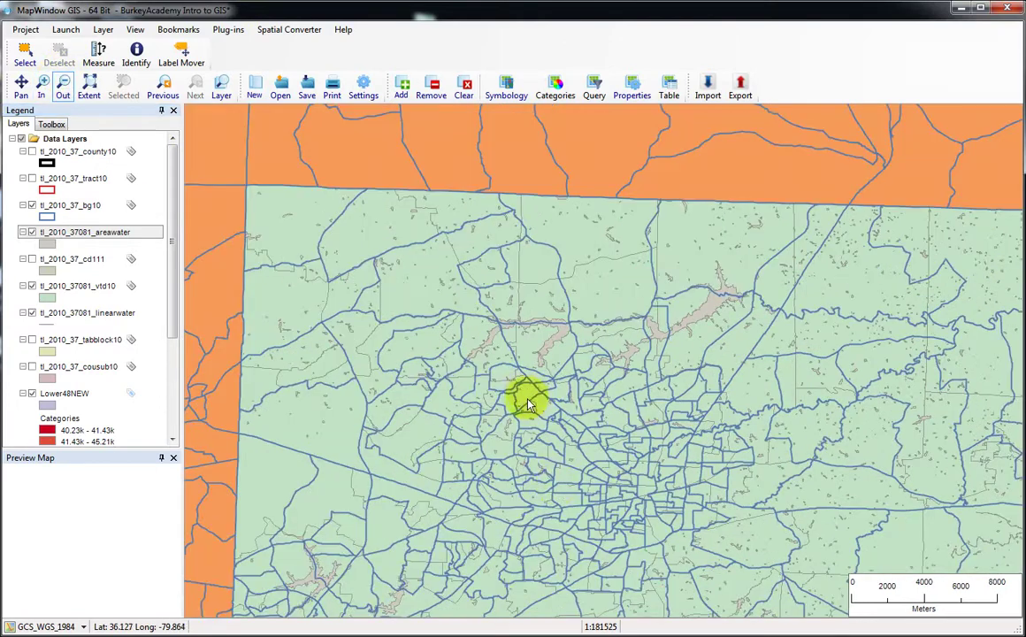
pyautogui.click(576, 482)
pyautogui.click(666, 425)
pyautogui.click(659, 270)
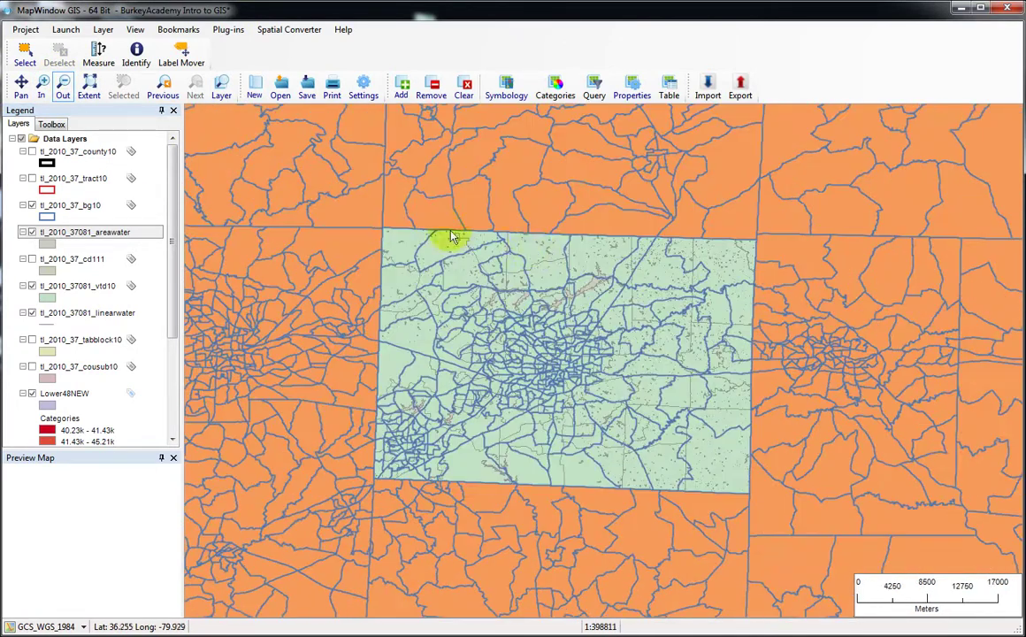
pyautogui.click(32, 205)
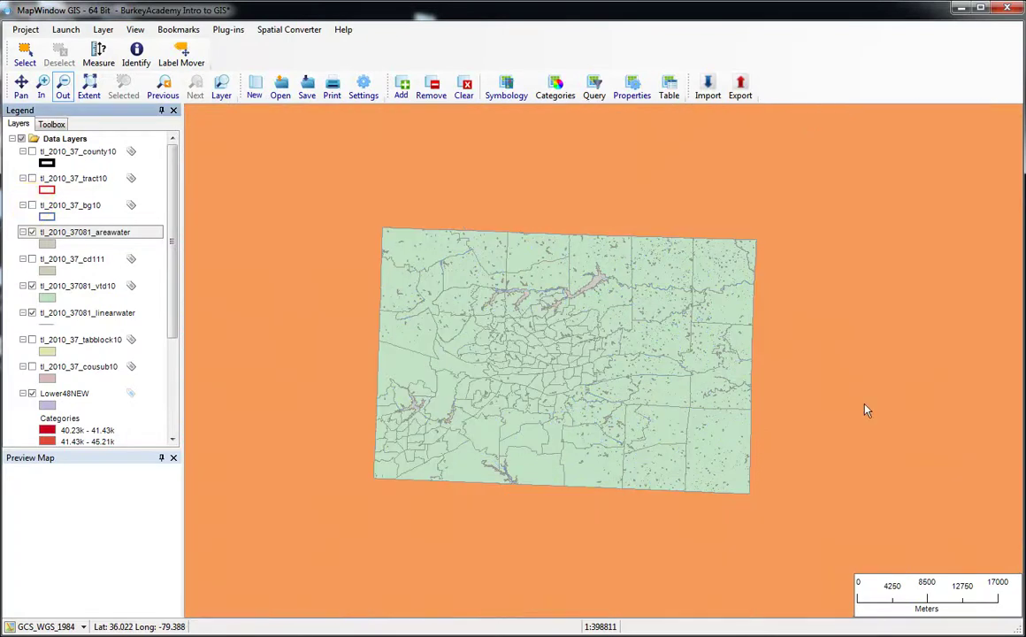
# Show the tl_2010_37_county10 layer and examine where the detailed county lies among North Carolina's counties
pyautogui.click(32, 151)
pyautogui.click(543, 381)
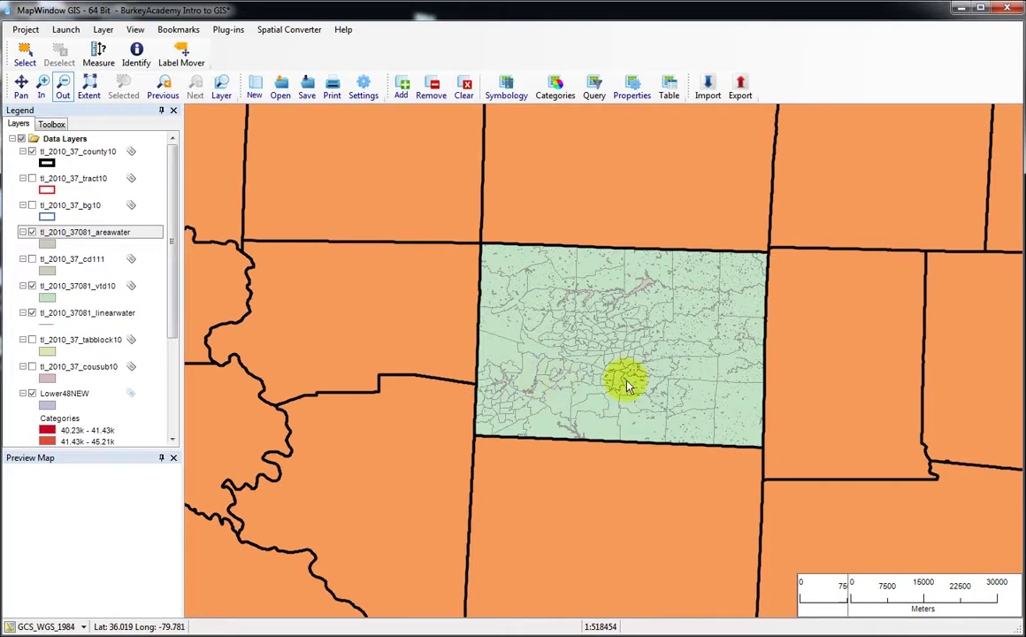
pyautogui.click(626, 385)
pyautogui.click(713, 403)
pyautogui.click(625, 403)
pyautogui.click(561, 427)
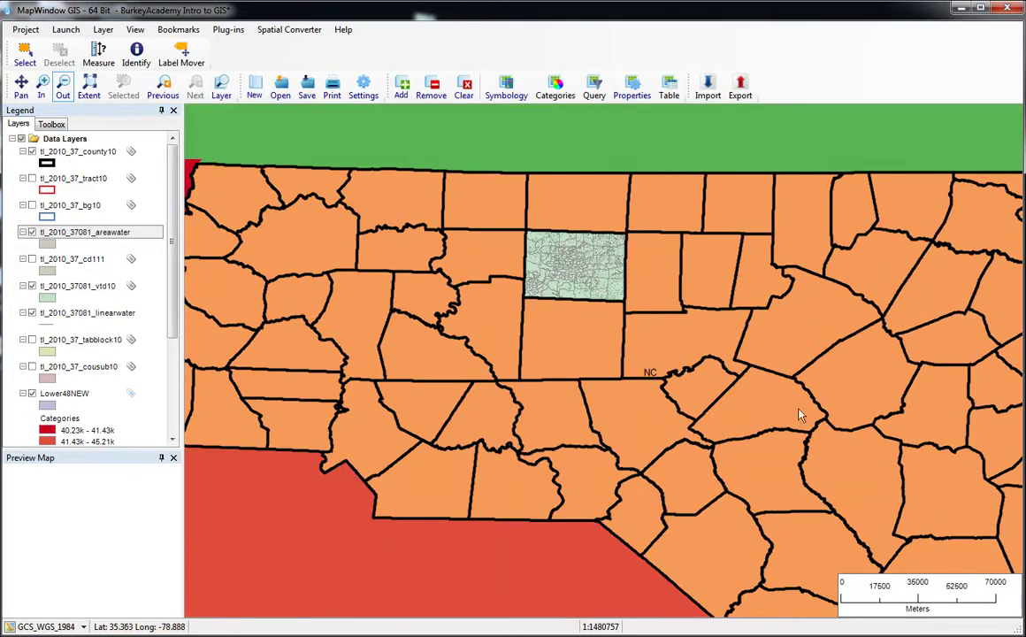
pyautogui.click(709, 374)
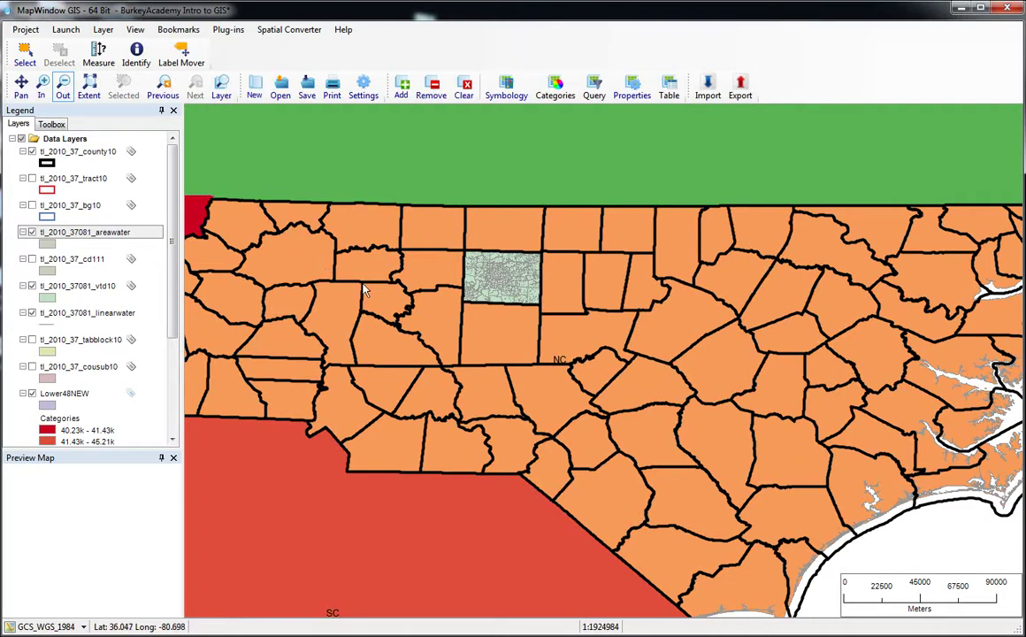
# Show the tl_2010_37_bg10 block group boundaries over the detailed county and its immediate neighbours
pyautogui.click(41, 88)
pyautogui.moveTo(458, 237); pyautogui.dragTo(599, 345)
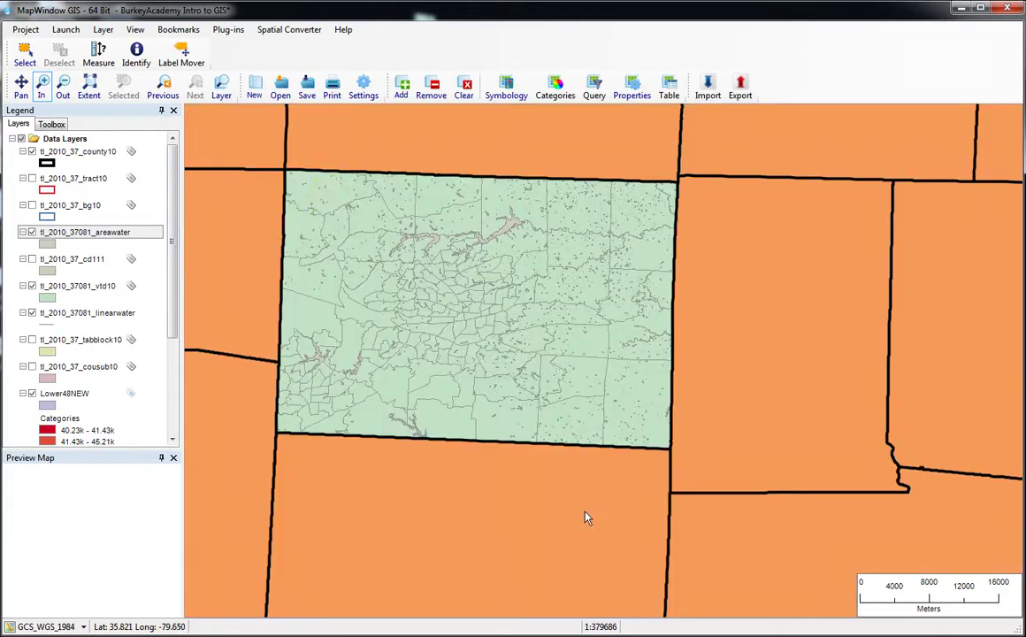
pyautogui.click(32, 205)
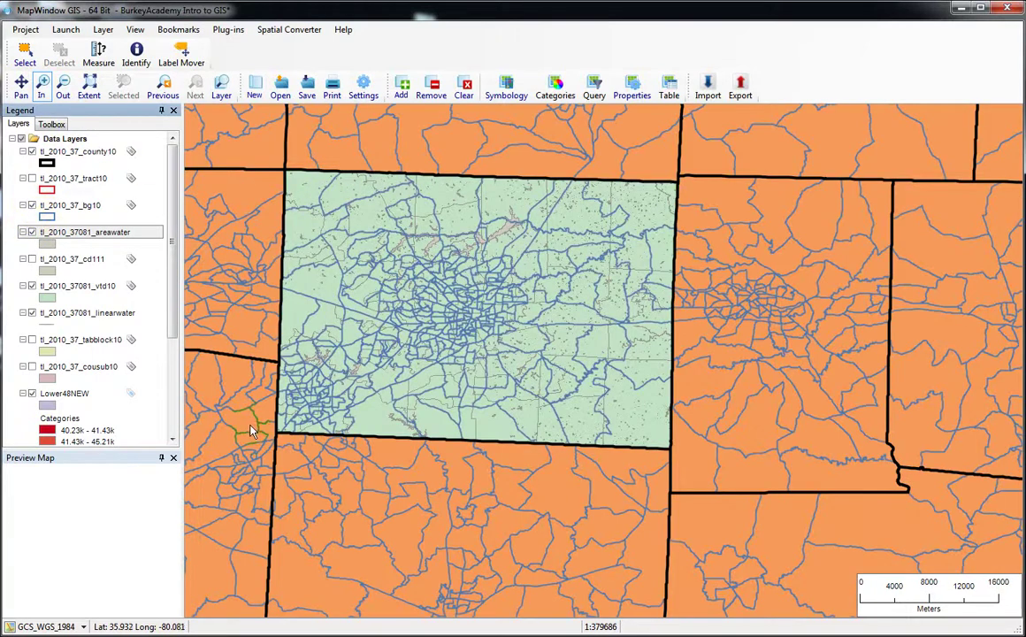